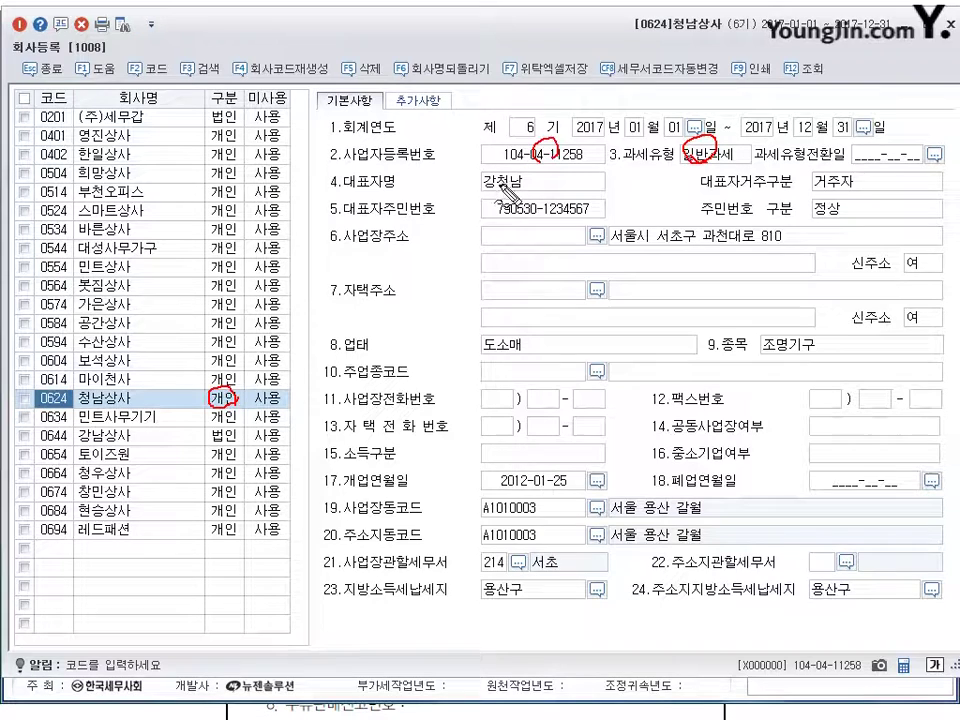
mouse_move(511, 180)
mouse_down()
mouse_move(521, 177)
mouse_move(514, 189)
mouse_up()
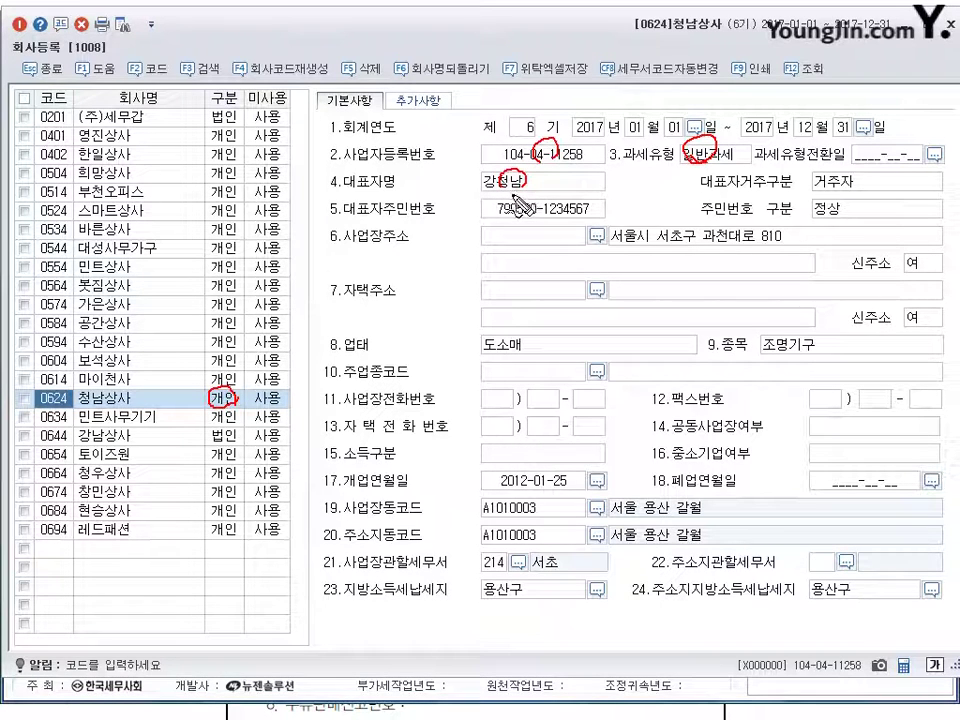
mouse_move(538, 506)
mouse_down()
mouse_move(550, 506)
mouse_move(551, 468)
mouse_up()
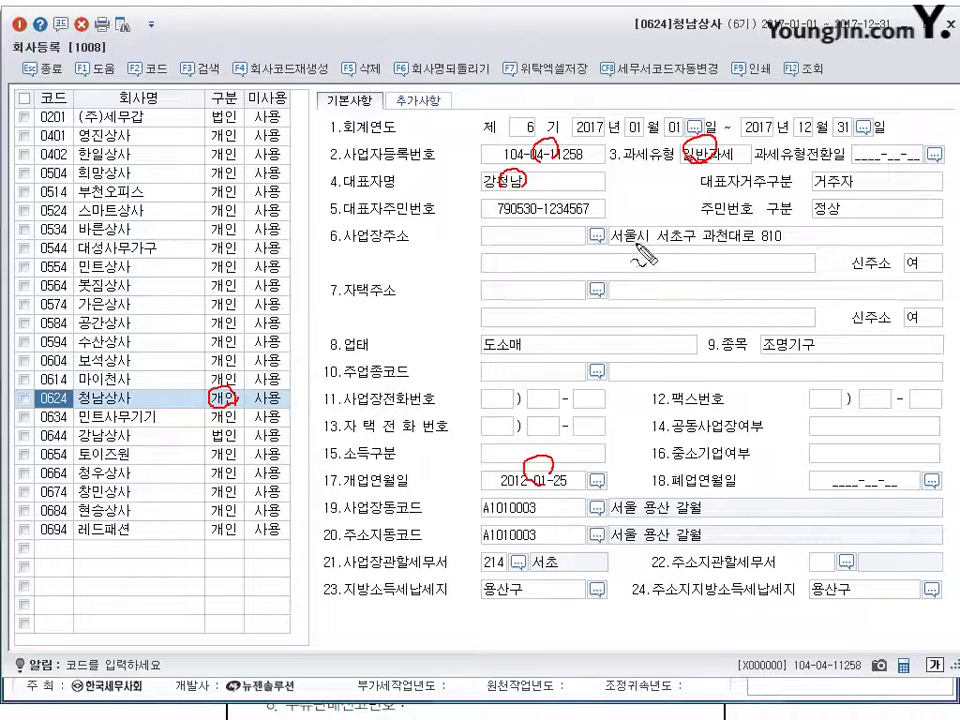
drag(616, 214, 637, 204)
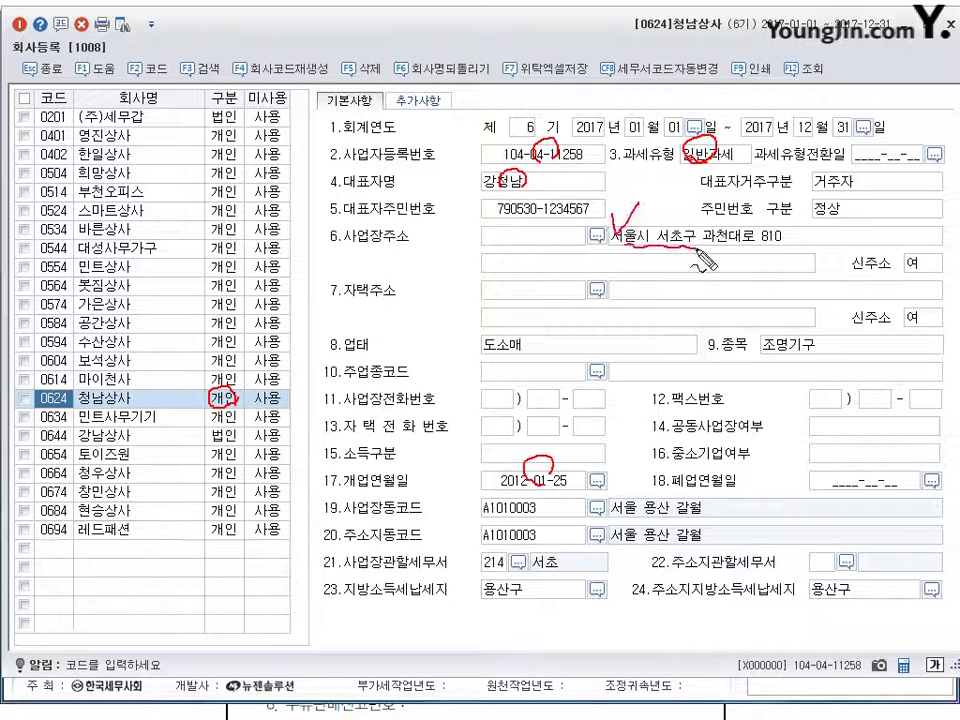
drag(622, 249, 768, 247)
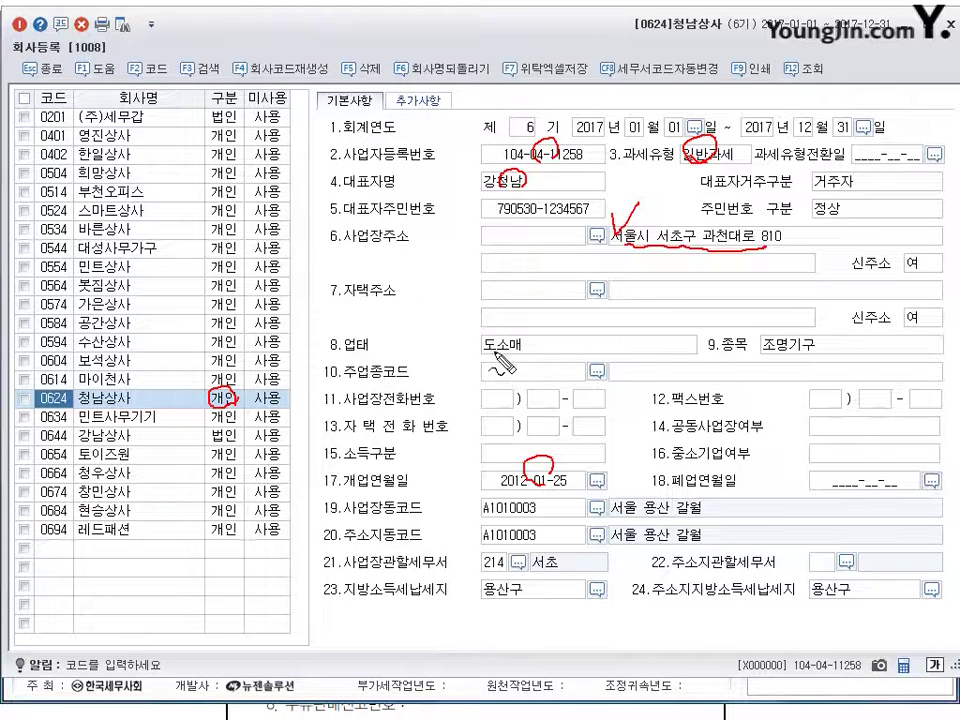
drag(492, 336, 482, 352)
mouse_move(780, 330)
mouse_down()
mouse_move(773, 356)
mouse_move(752, 318)
mouse_up()
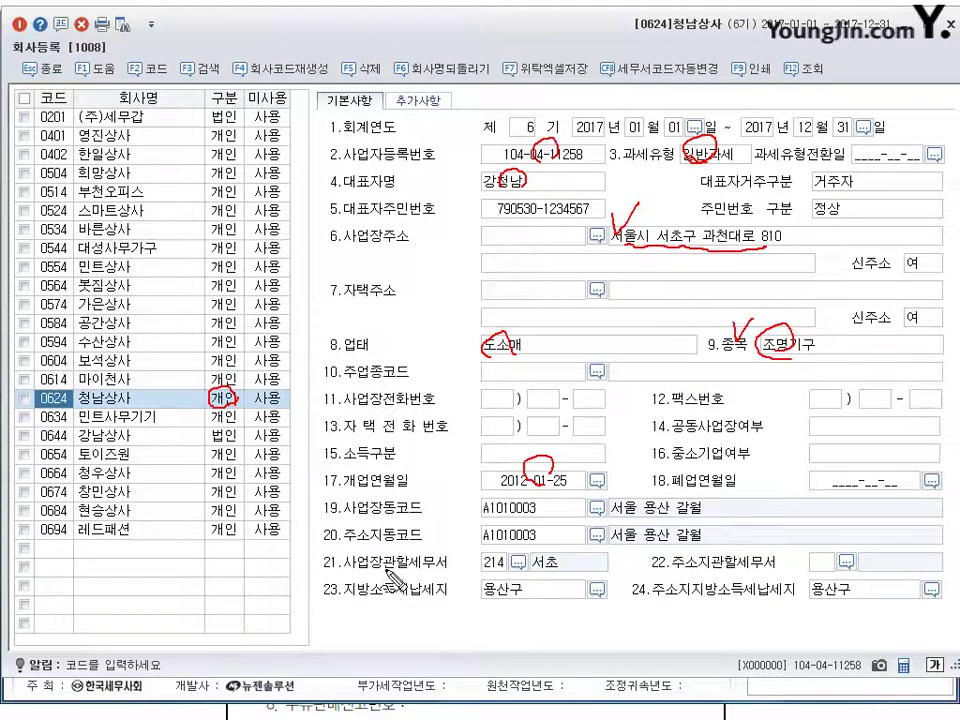
drag(486, 568, 540, 563)
drag(410, 572, 584, 558)
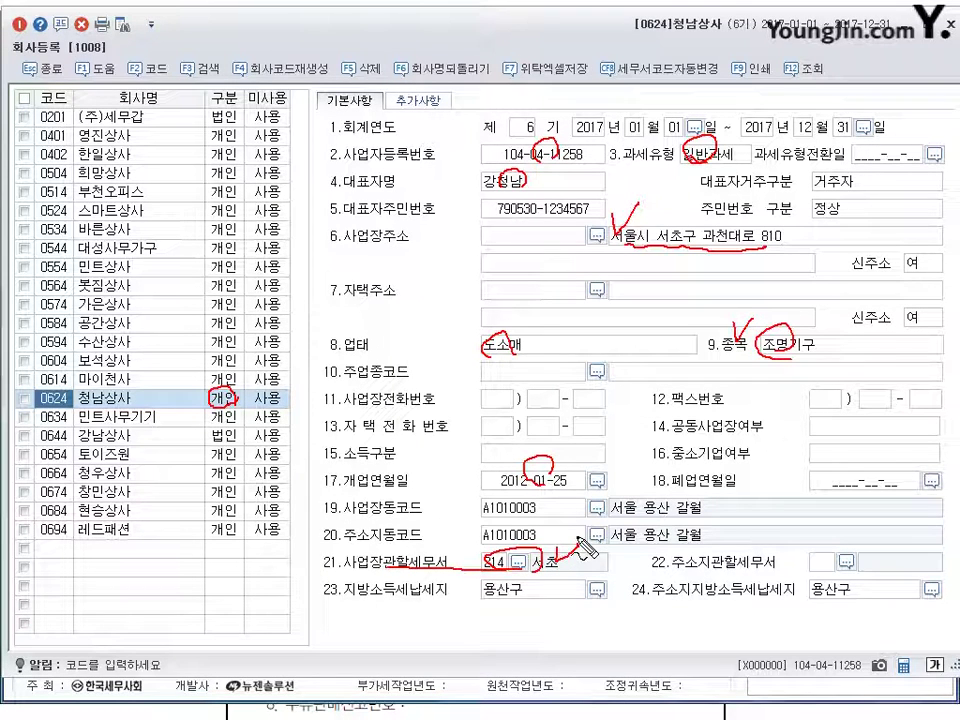
- Replace 청남상사's business address with the new 용산구 address
key(Escape)
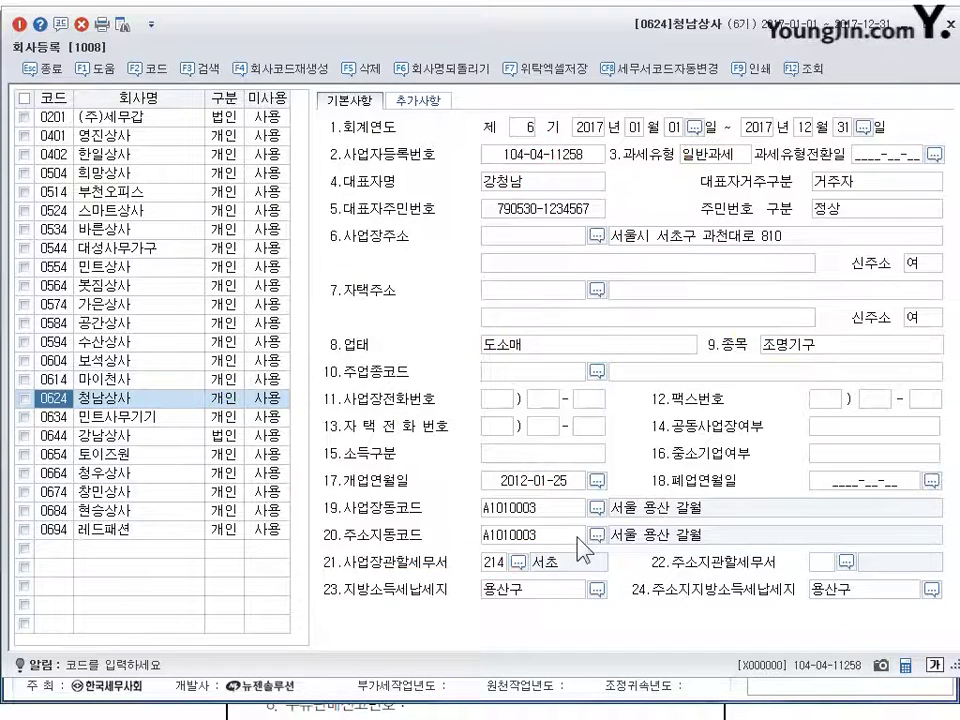
click(665, 236)
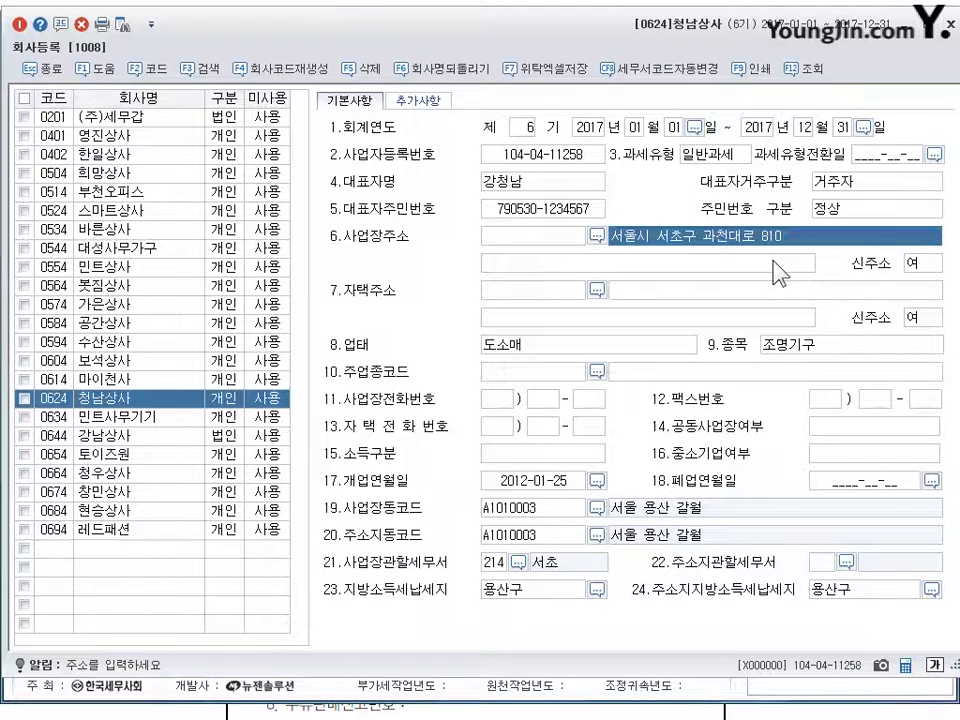
key(BackSpace)
key(BackSpace)
key(BackSpace)
key(BackSpace)
key(BackSpace)
key(BackSpace)
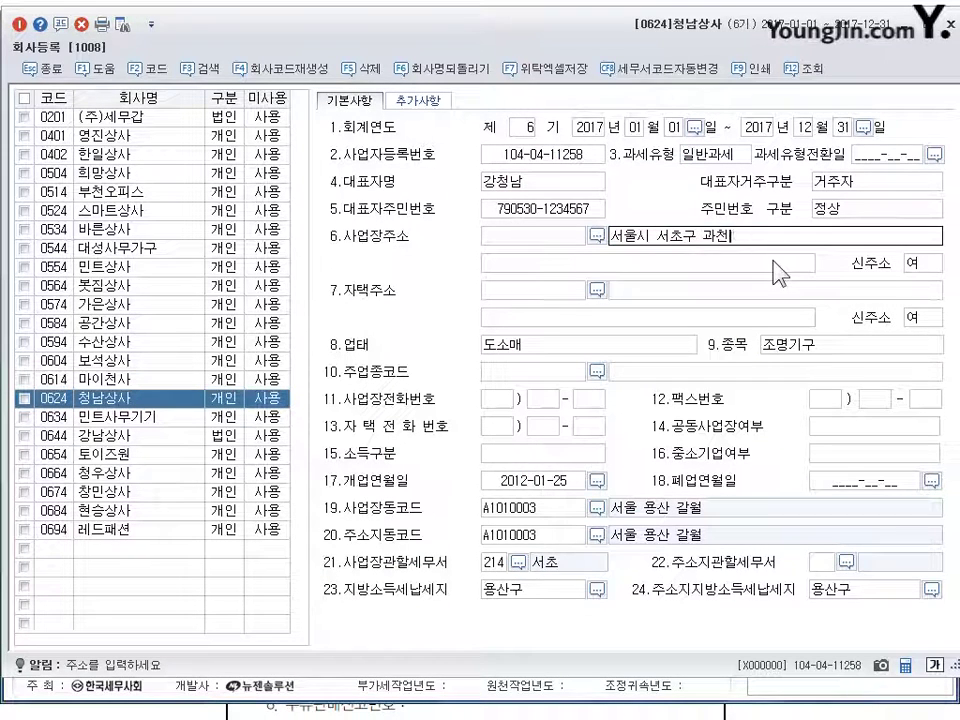
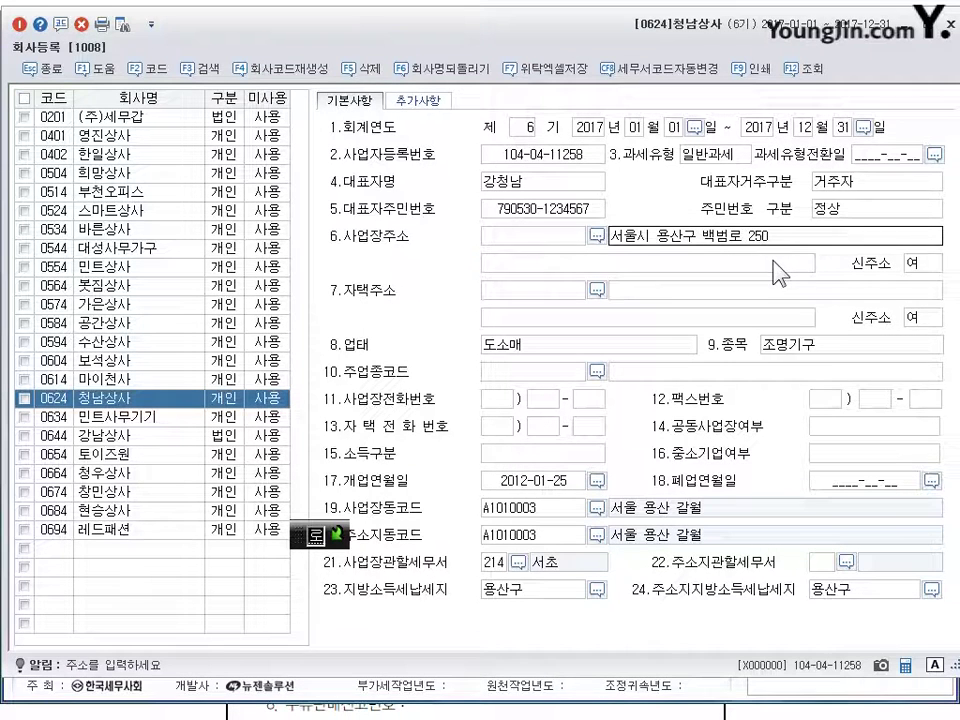
key(Return)
- Change the business item from 조명기구 to 컴퓨터및주변기기
click(802, 346)
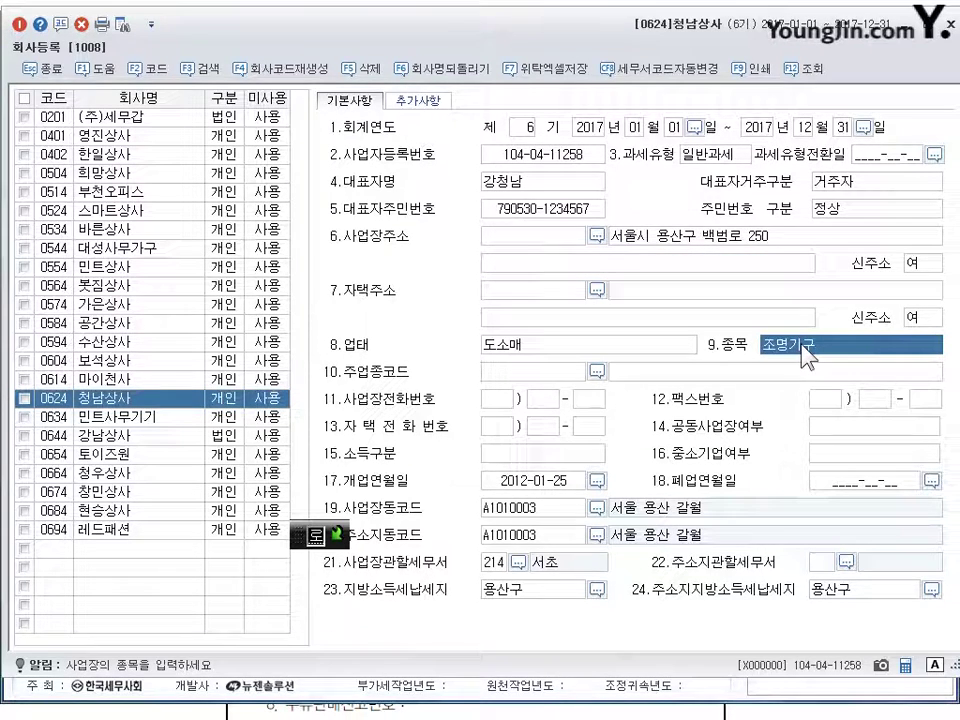
text(커)
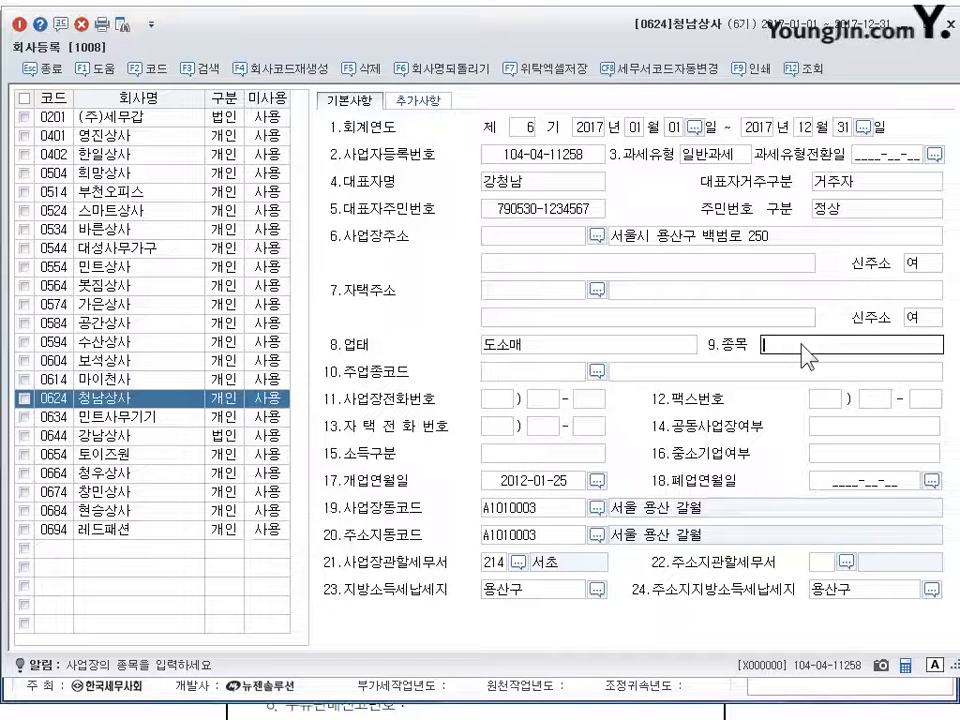
text(ㅁ퓨터)
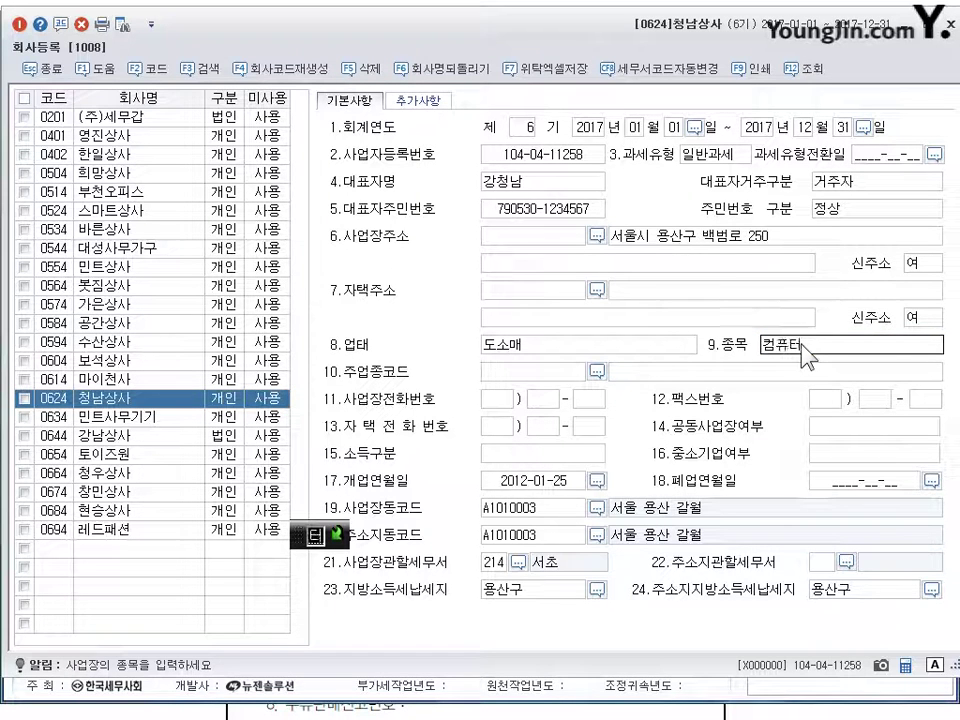
text(및주변기기)
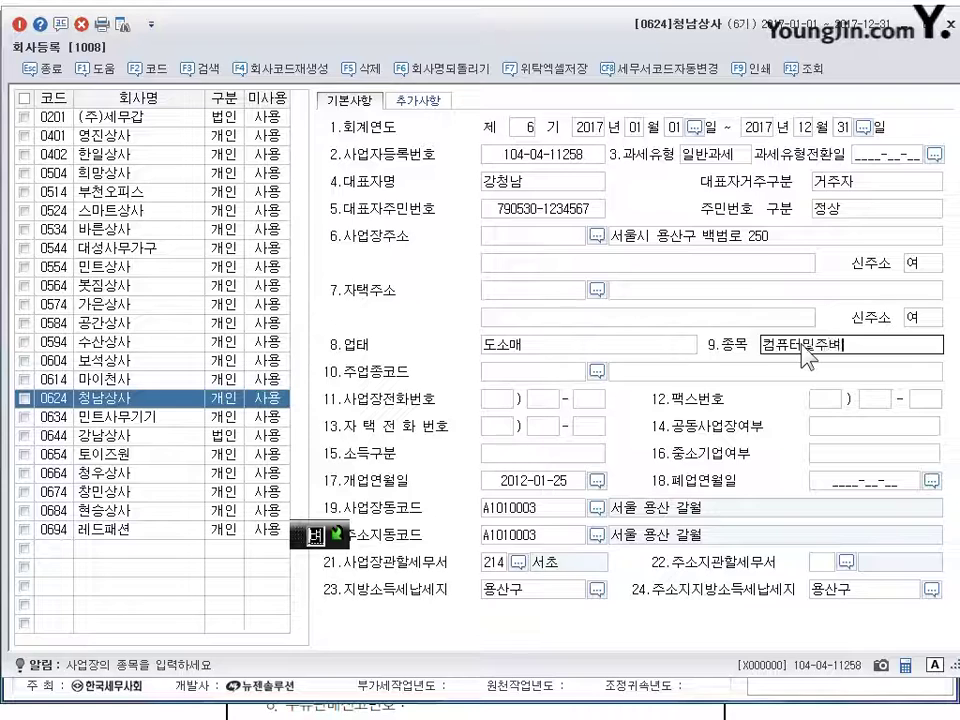
key(BackSpace)
key(BackSpace)
key(BackSpace)
key(BackSpace)
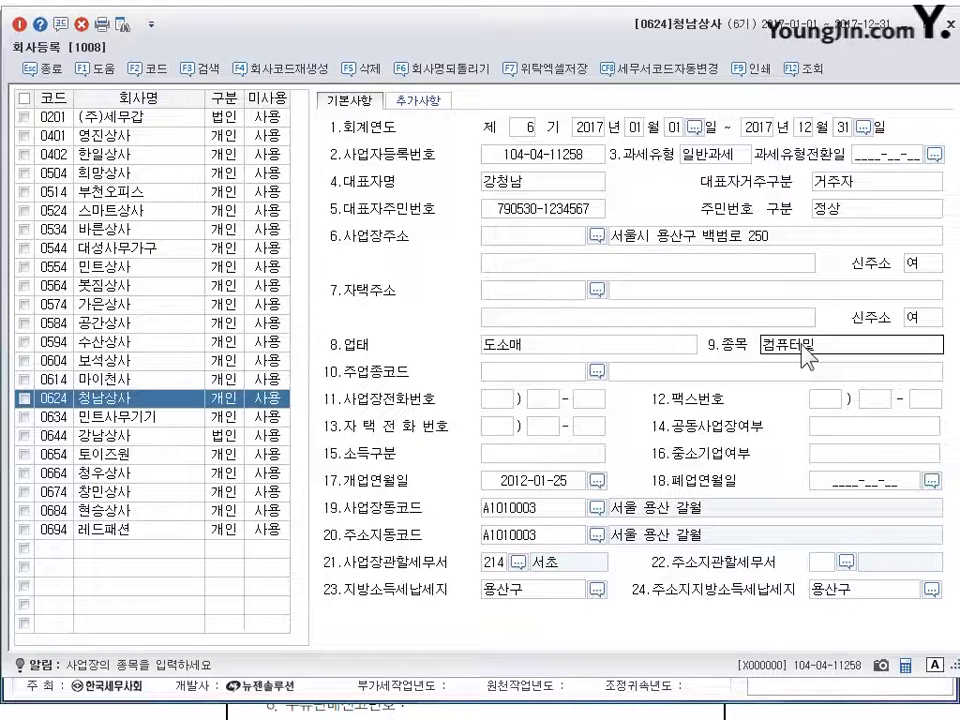
text(주변기기)
key(Return)
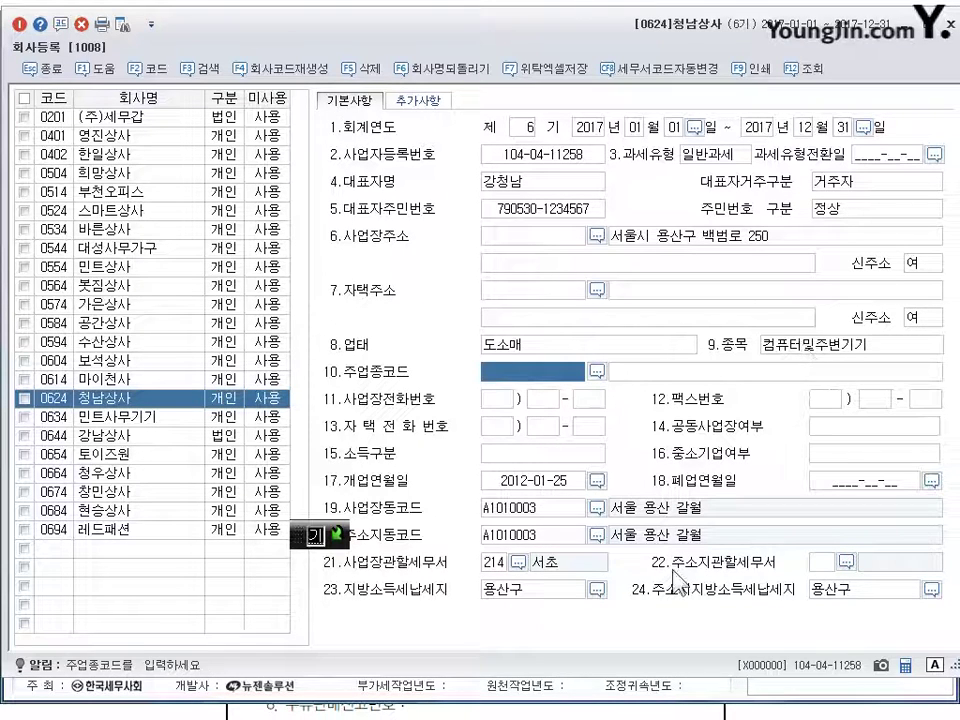
- Set the jurisdictional tax office to 106 용산, then close company registration
click(518, 562)
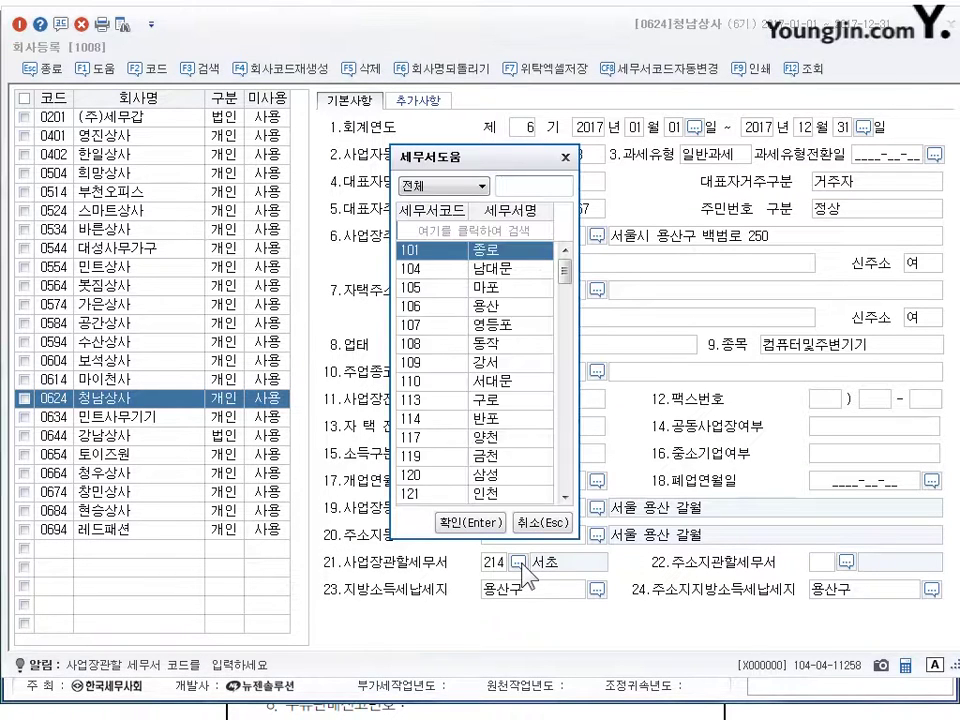
text(용산)
key(Escape)
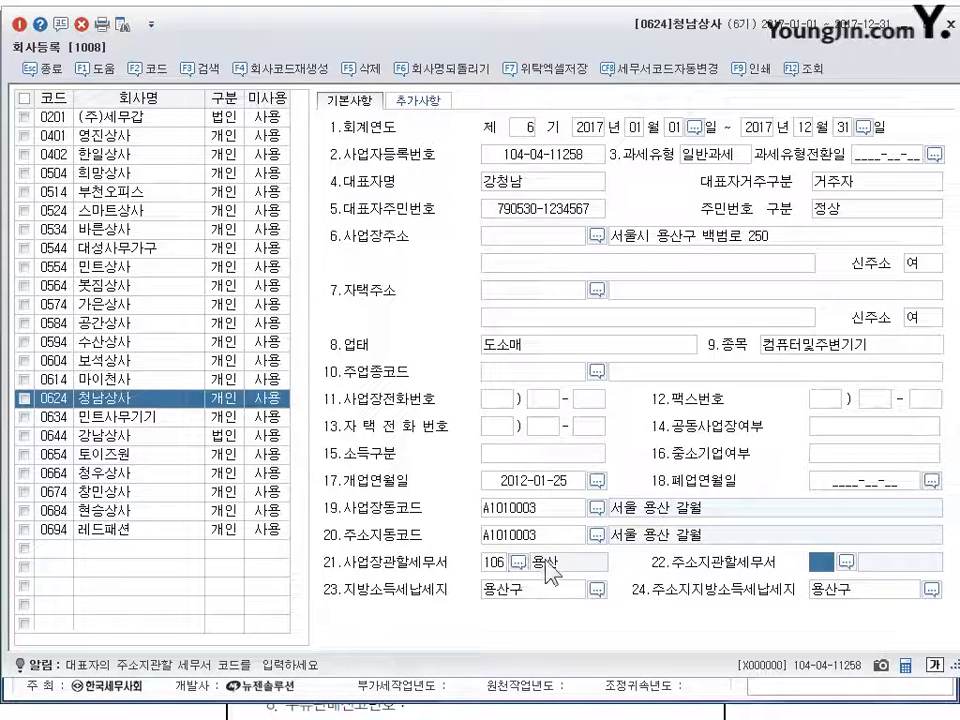
click(728, 247)
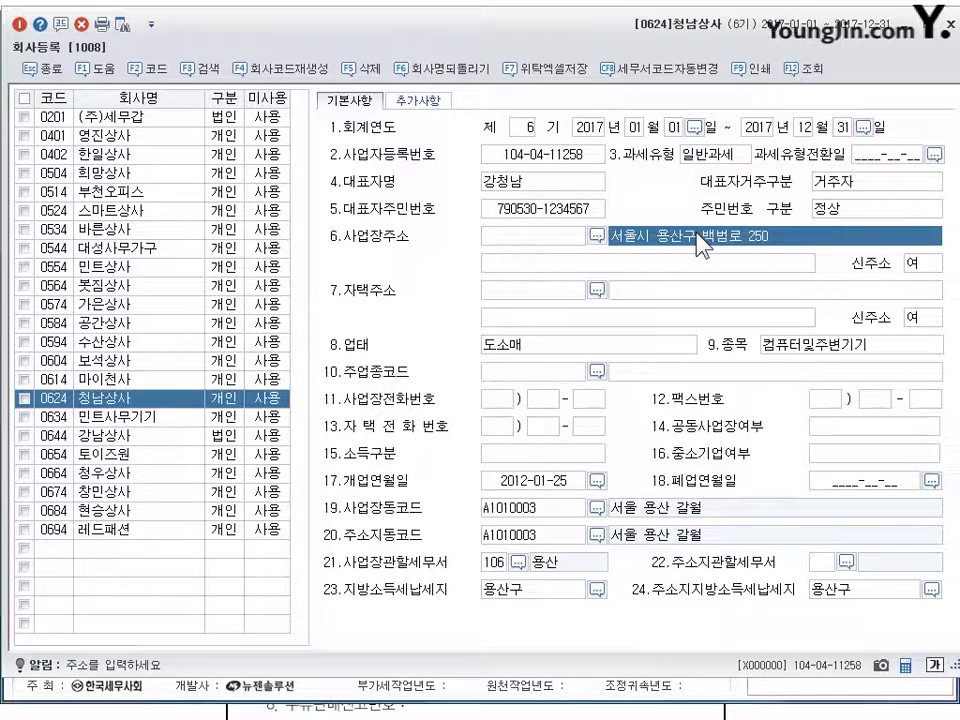
click(756, 345)
click(493, 563)
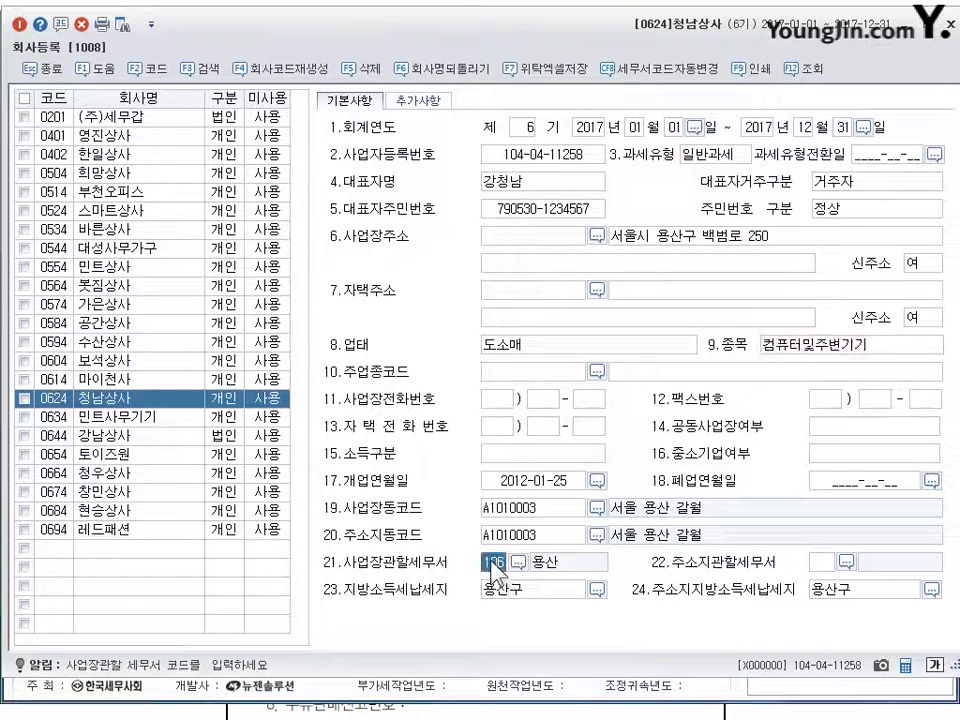
key(Escape)
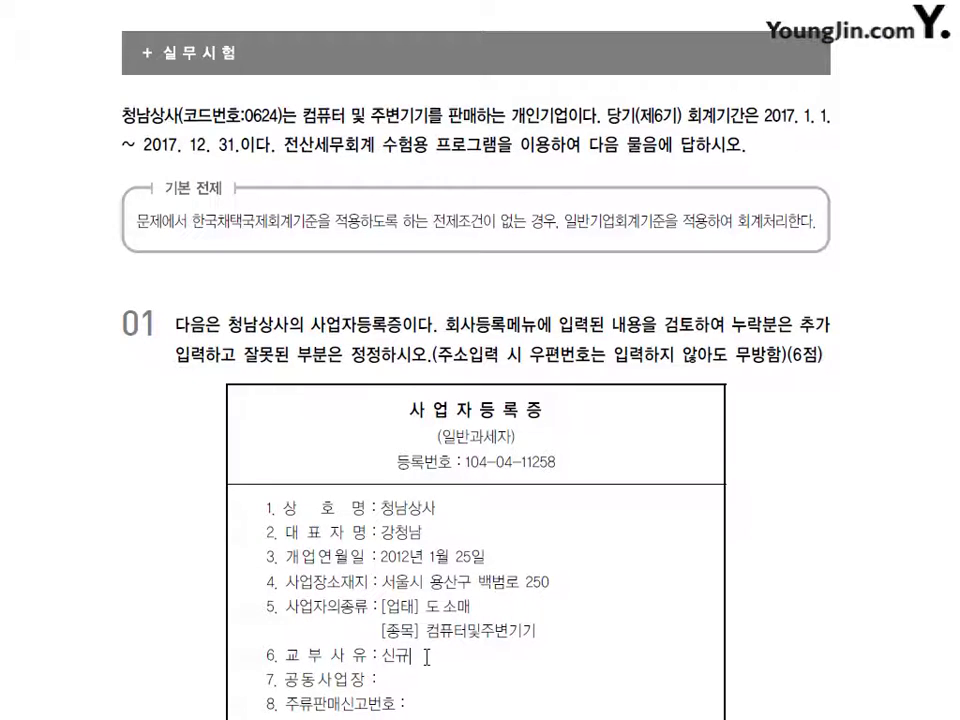
scroll(427, 657, down, 15)
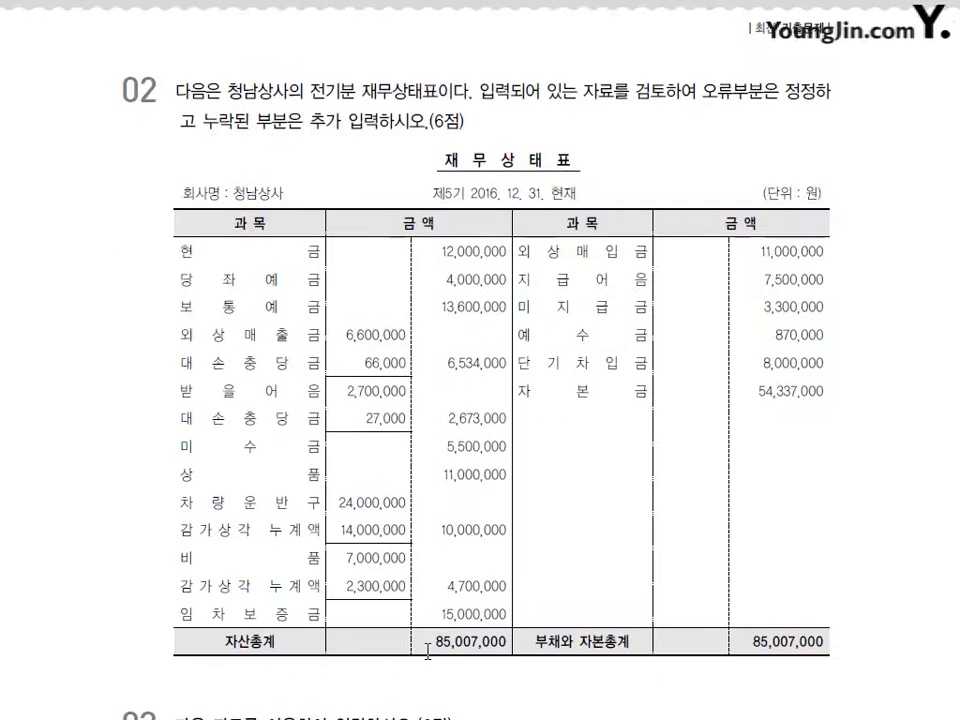
scroll(430, 660, down, 1)
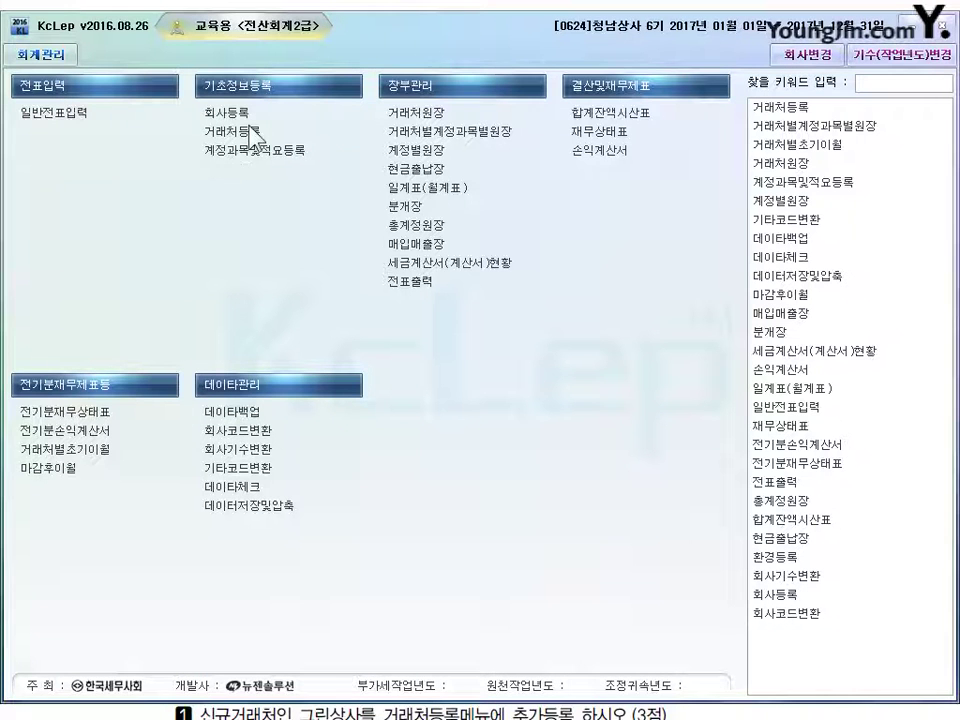
- Open 전기분재무상태표 and review the asset rows from 0101 현금 to the empty row below
click(84, 419)
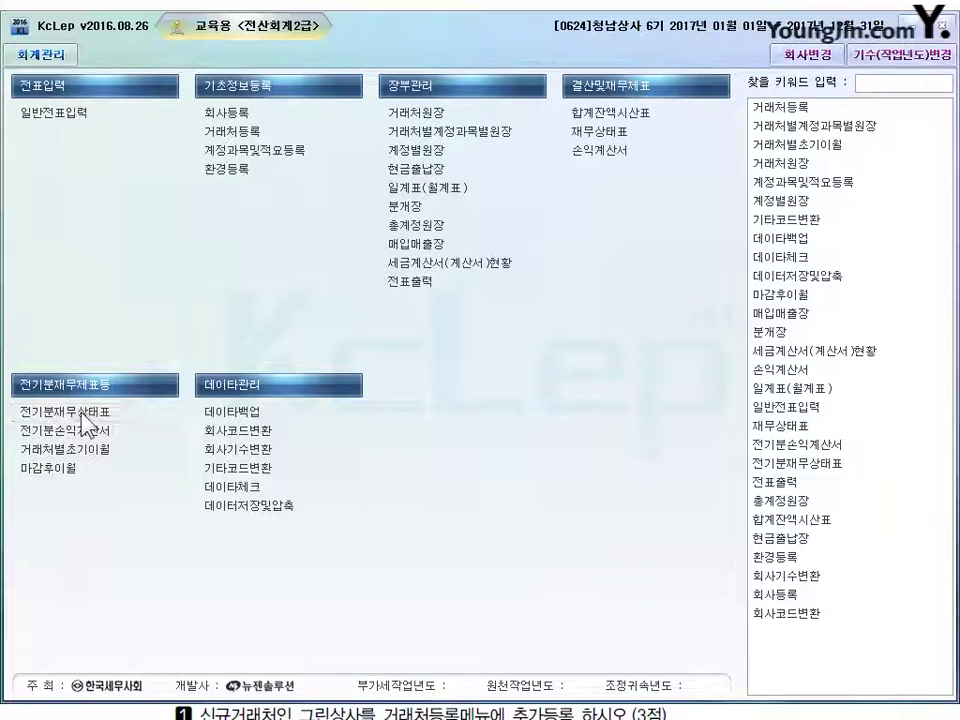
click(83, 418)
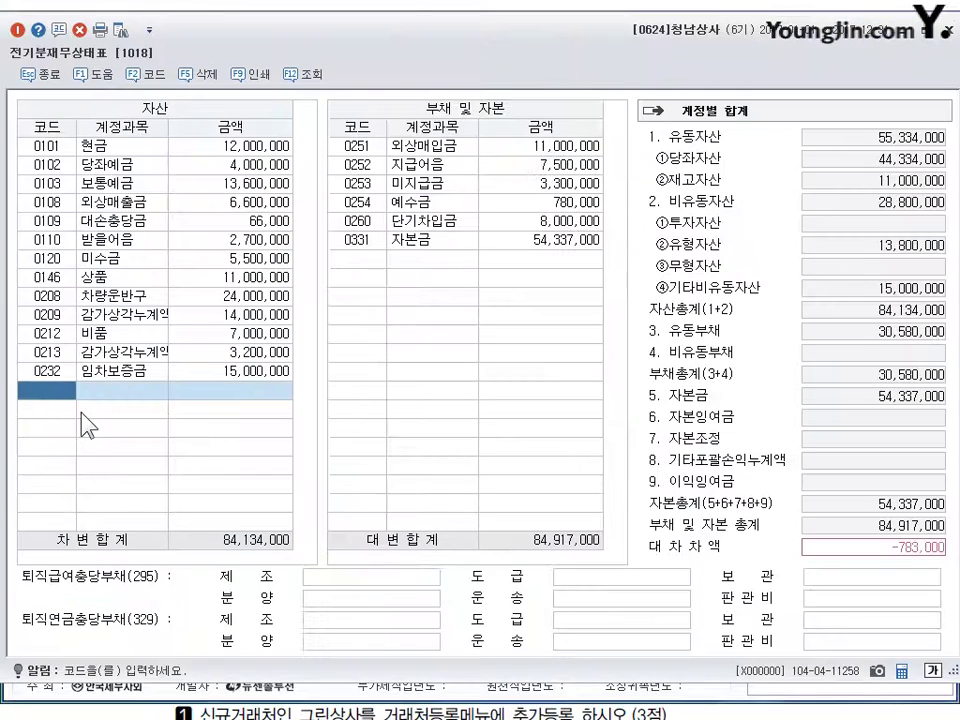
drag(248, 29, 248, 22)
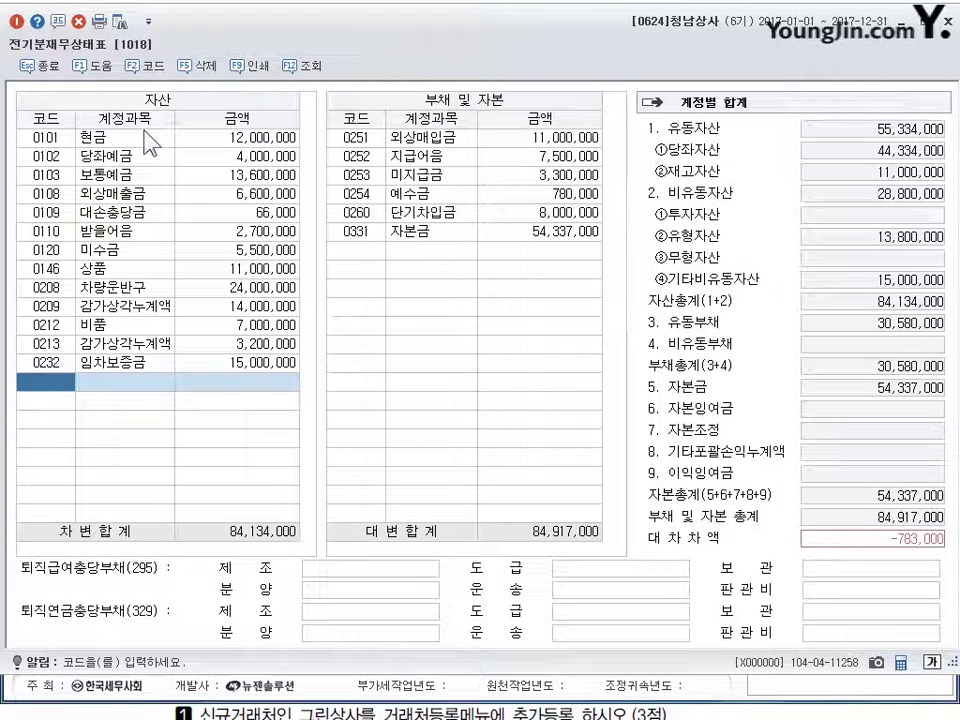
click(110, 137)
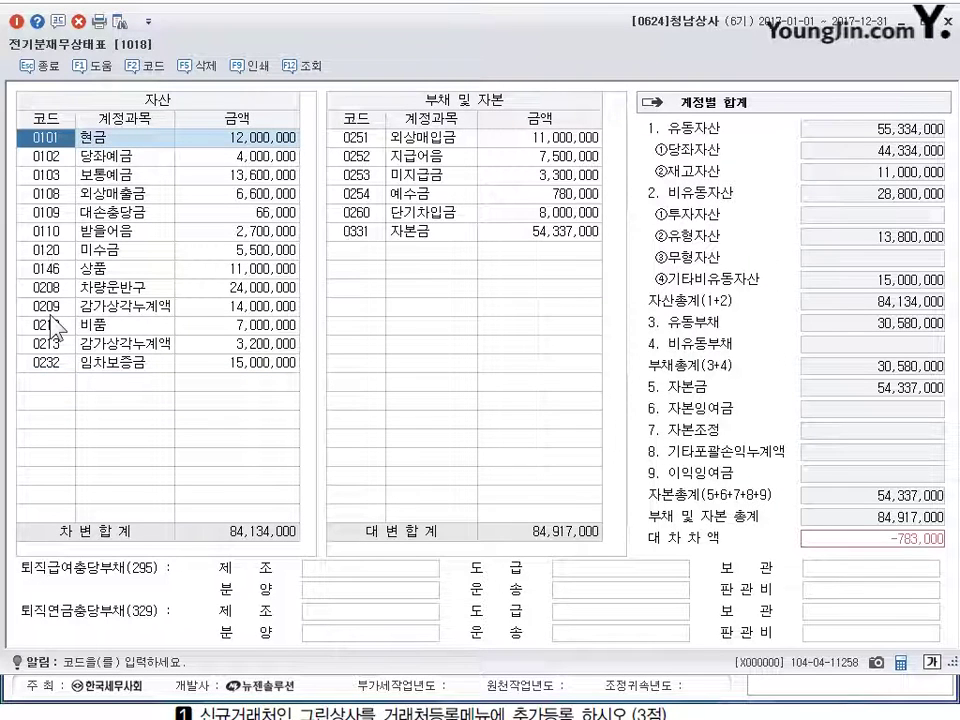
key(Down)
key(Down)
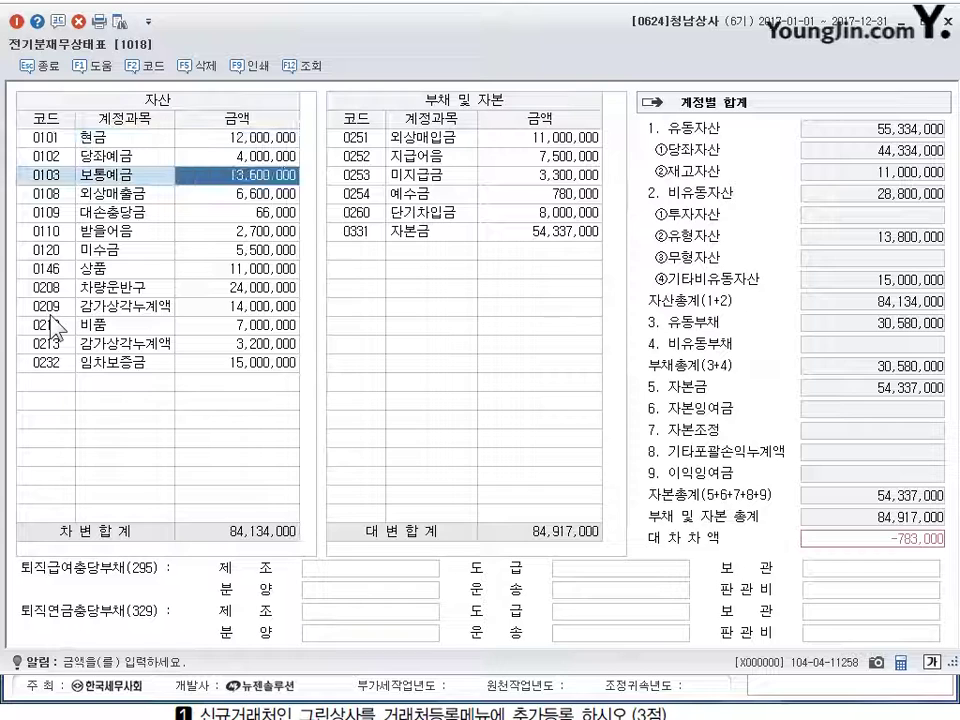
key(Down)
key(Down)
key(Down)
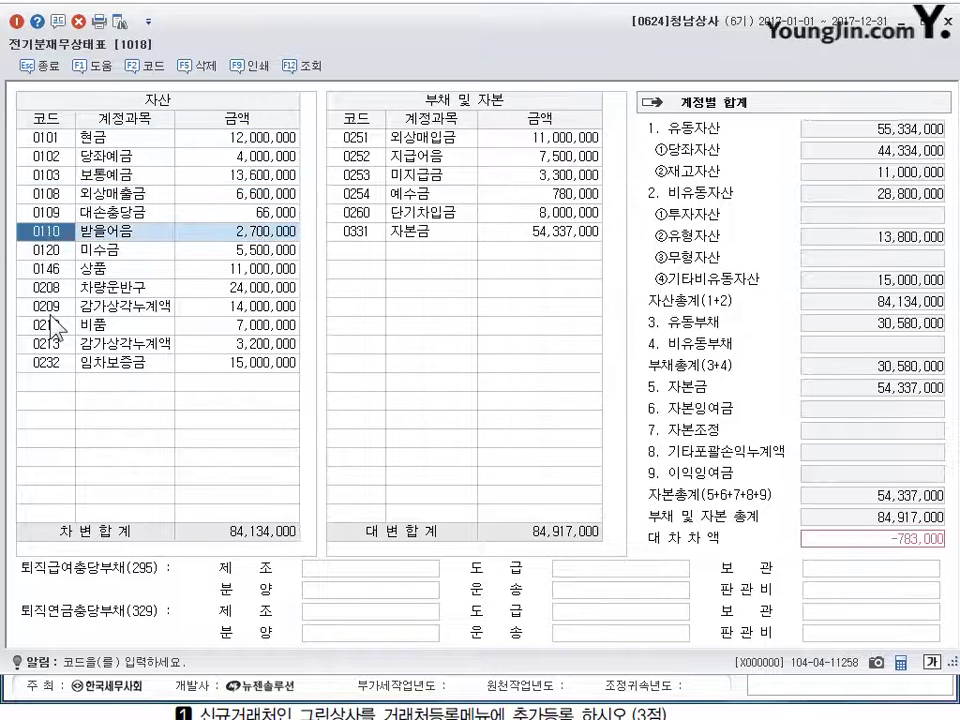
key(Down)
key(Up)
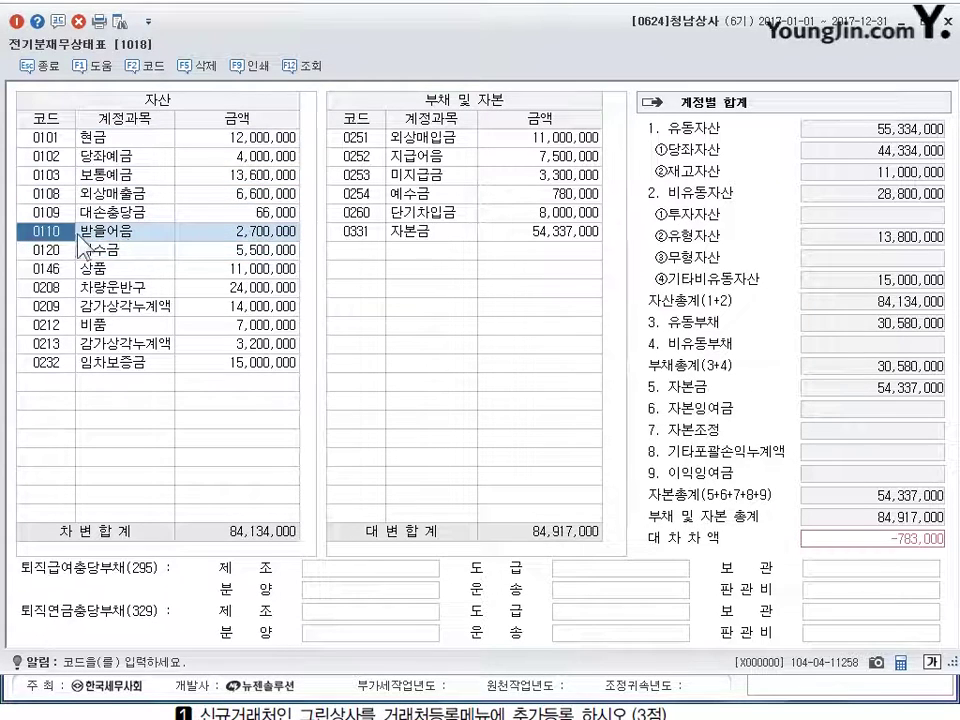
key(Down)
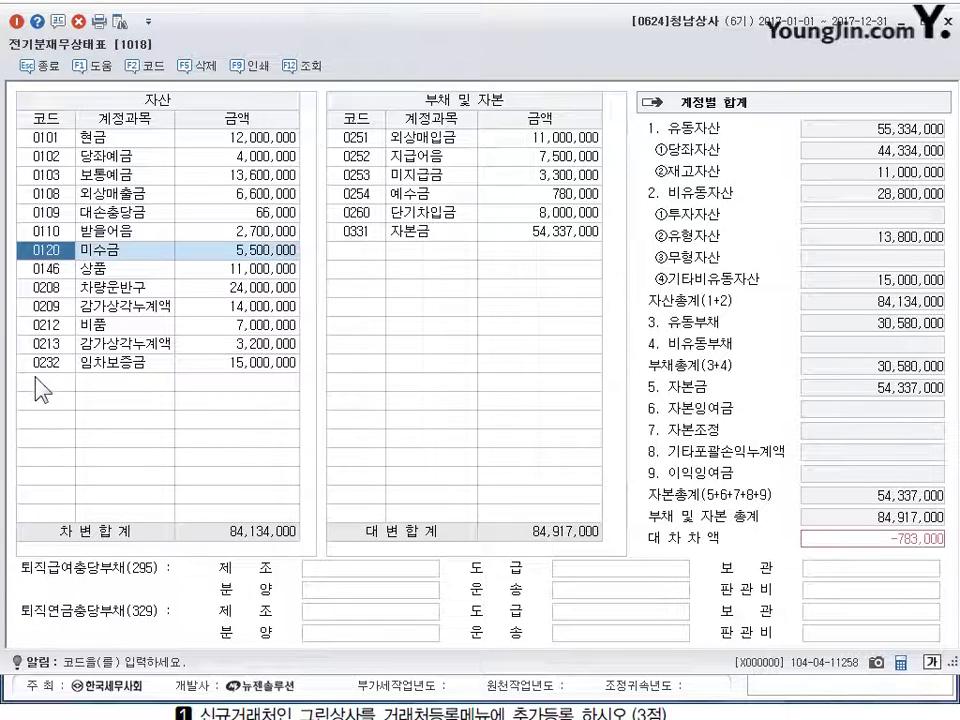
key(Page_Down)
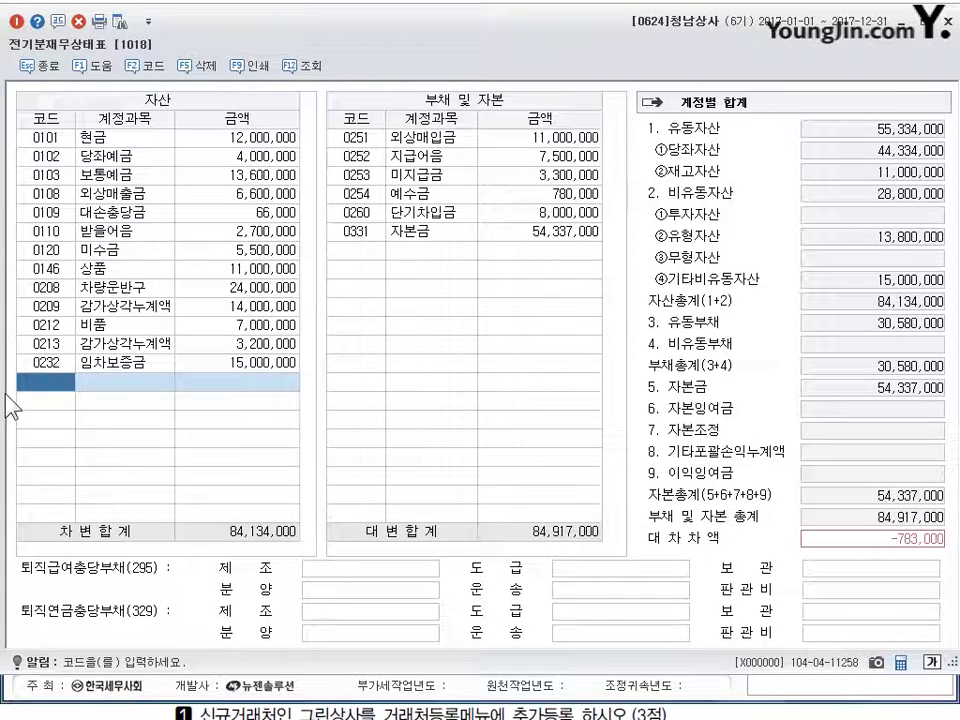
- Add 0111 대손충당금 at 27,000 under 받을어음 and re-sort the asset list
text(대손)
key(Return)
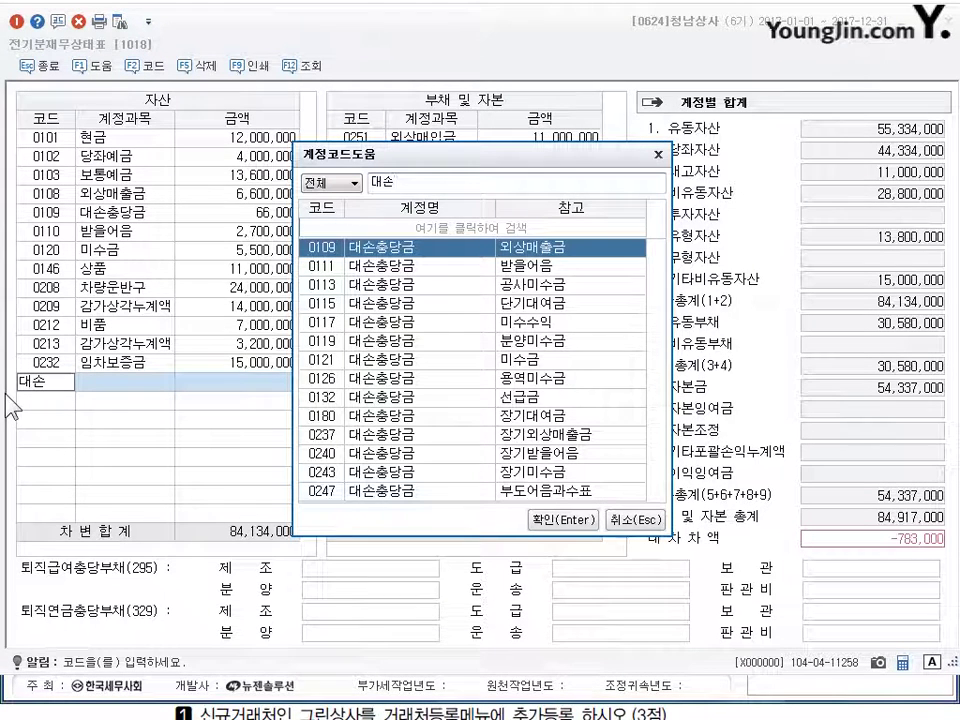
key(Down)
key(Down)
key(Down)
key(Down)
key(Down)
key(Up)
key(Up)
key(Up)
key(Up)
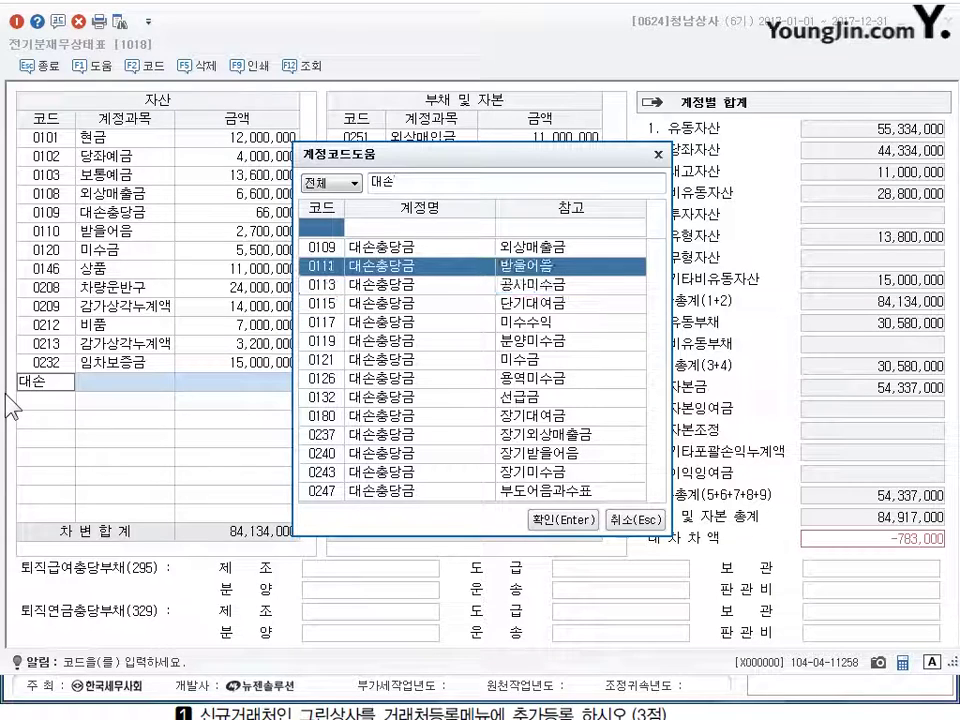
key(Return)
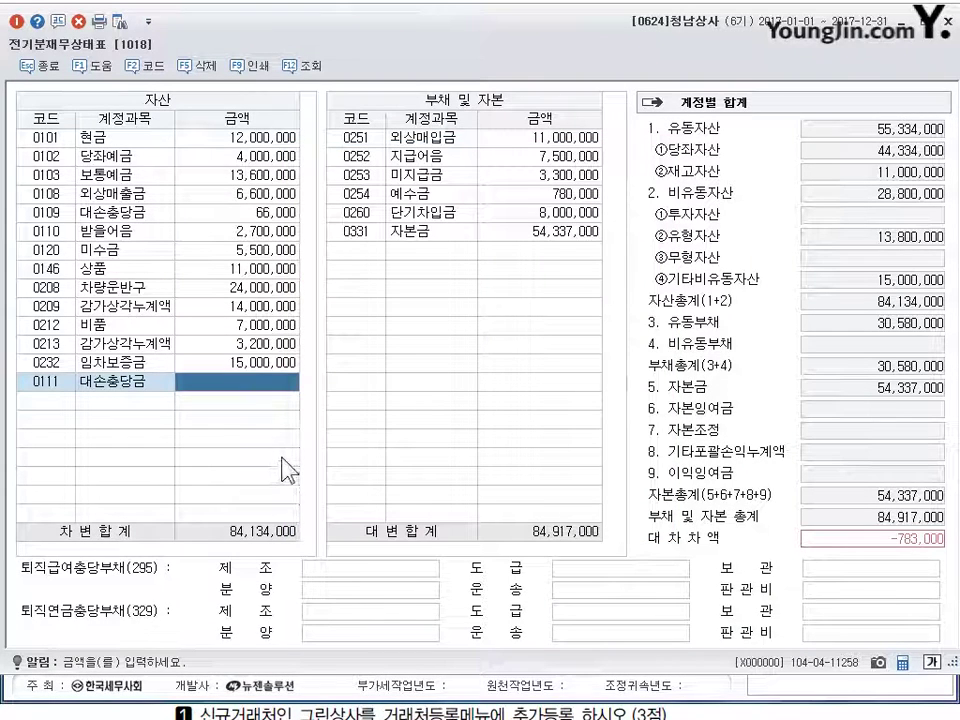
text(270000)
key(Return)
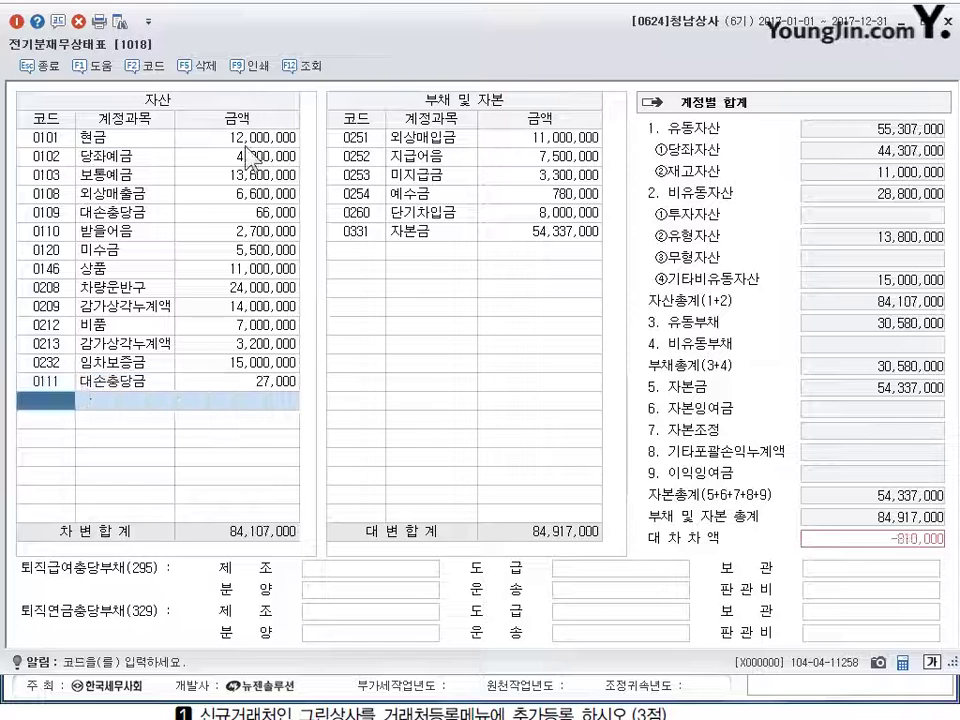
click(311, 66)
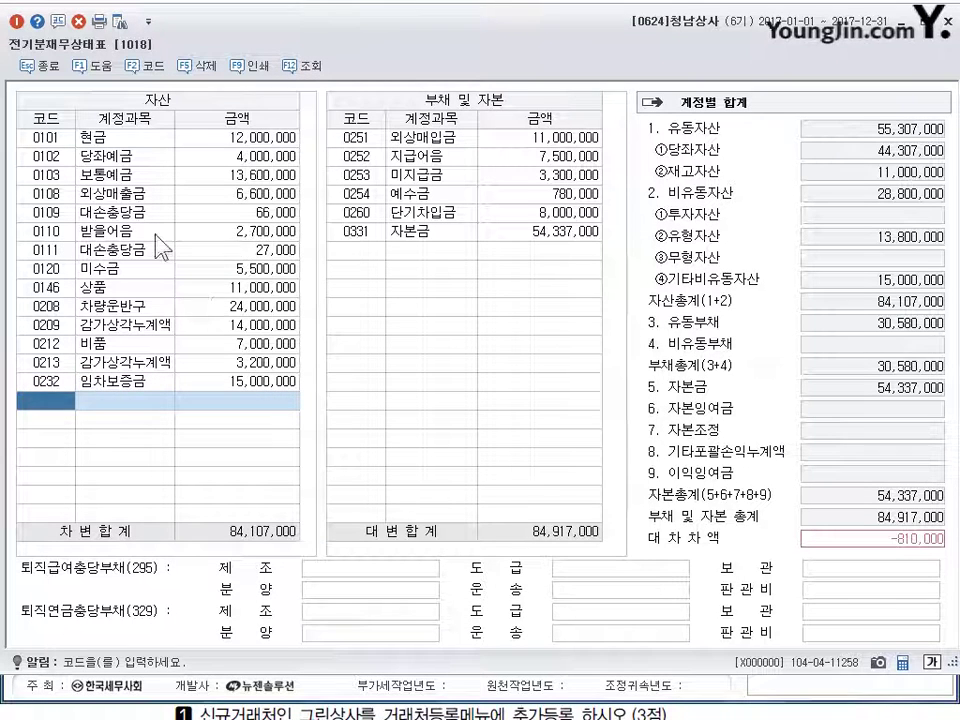
click(250, 249)
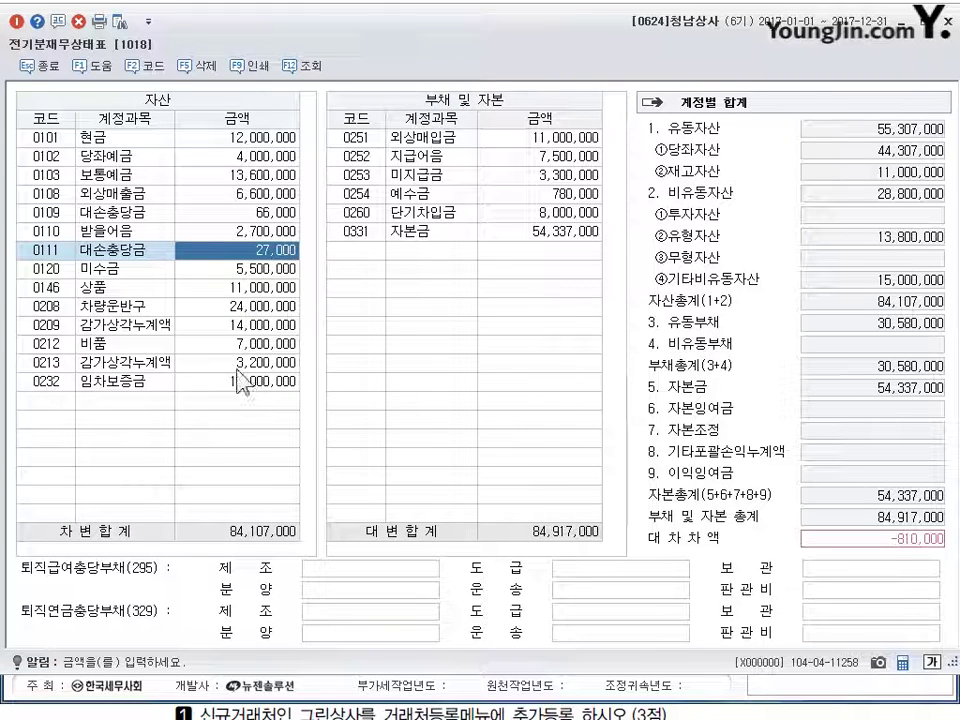
- Change 0213 감가상각누계액 to 2,300,000 and 0254 예수금 to 870,000
key(Down)
key(Down)
key(Down)
key(Down)
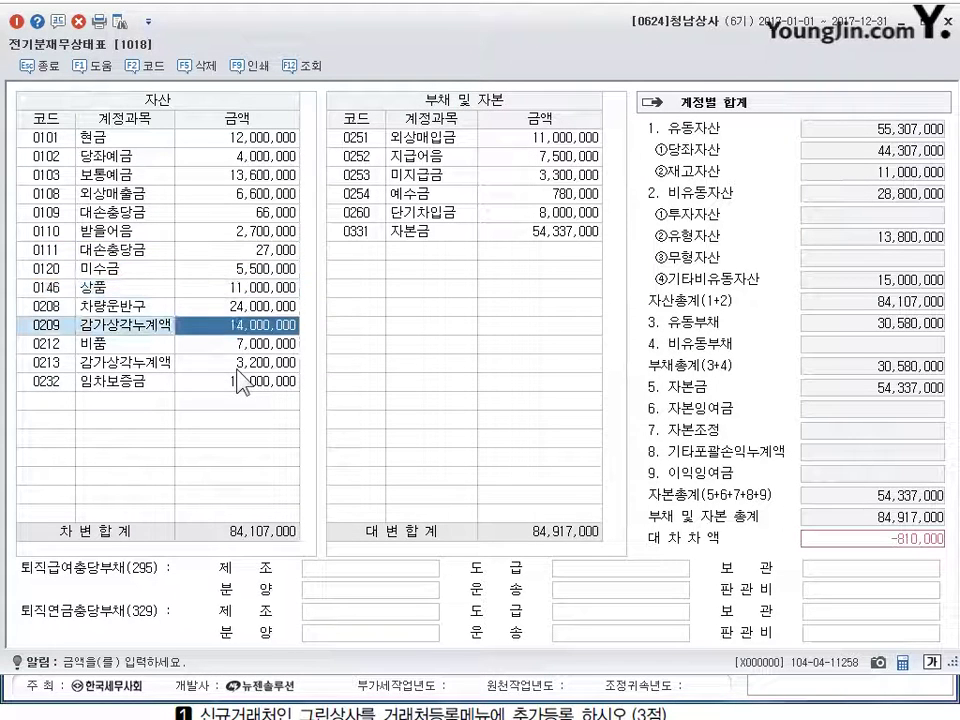
key(Down)
key(Down)
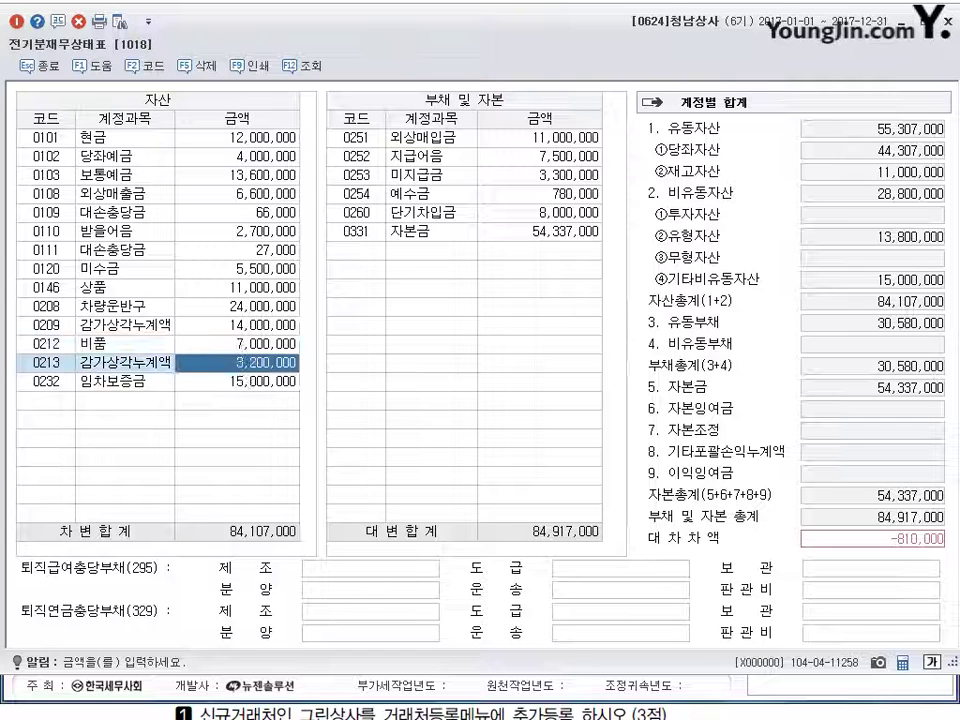
text(2300000)
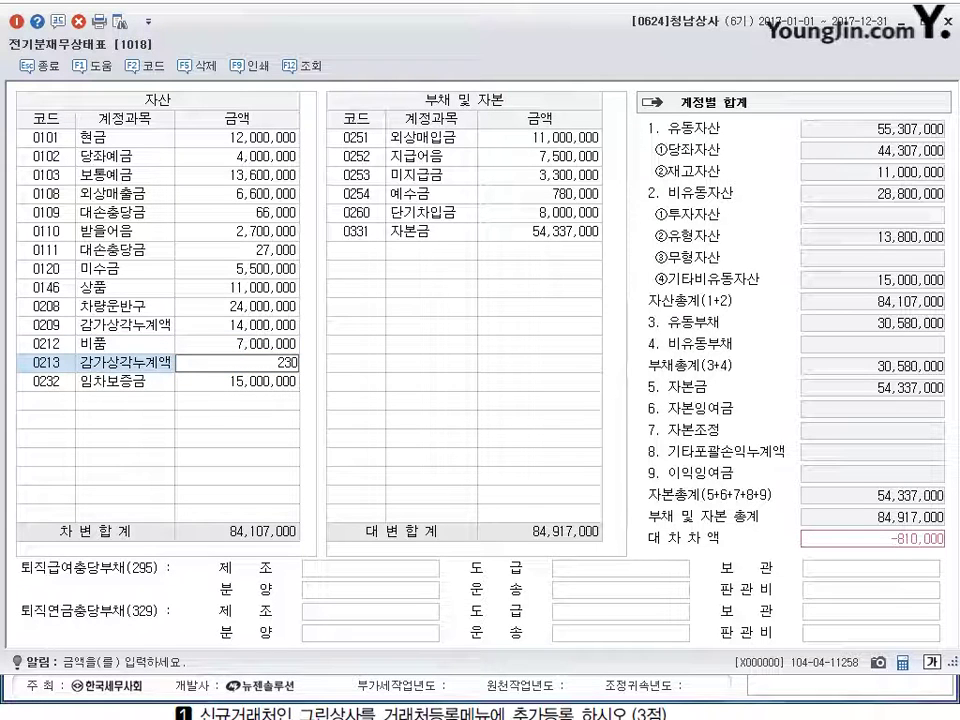
key(Return)
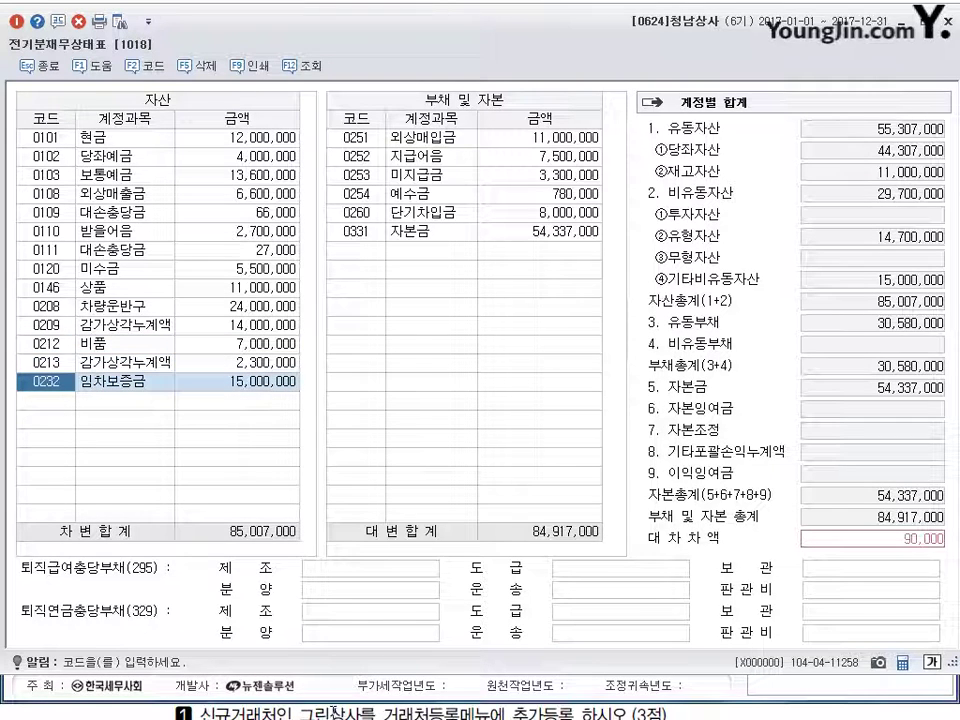
click(562, 195)
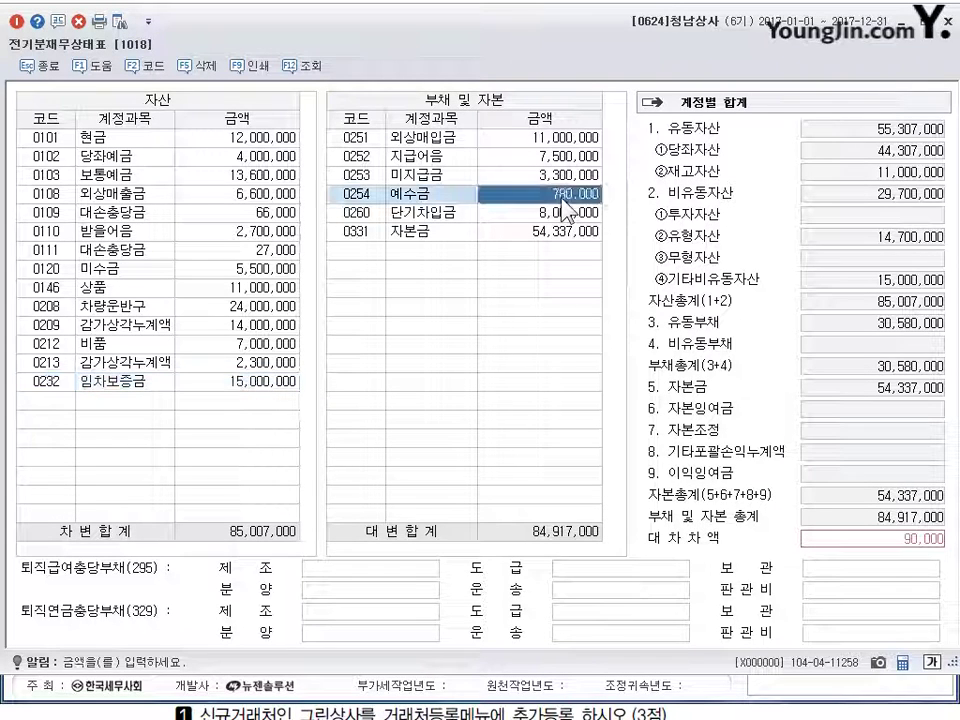
text(870)
key(Return)
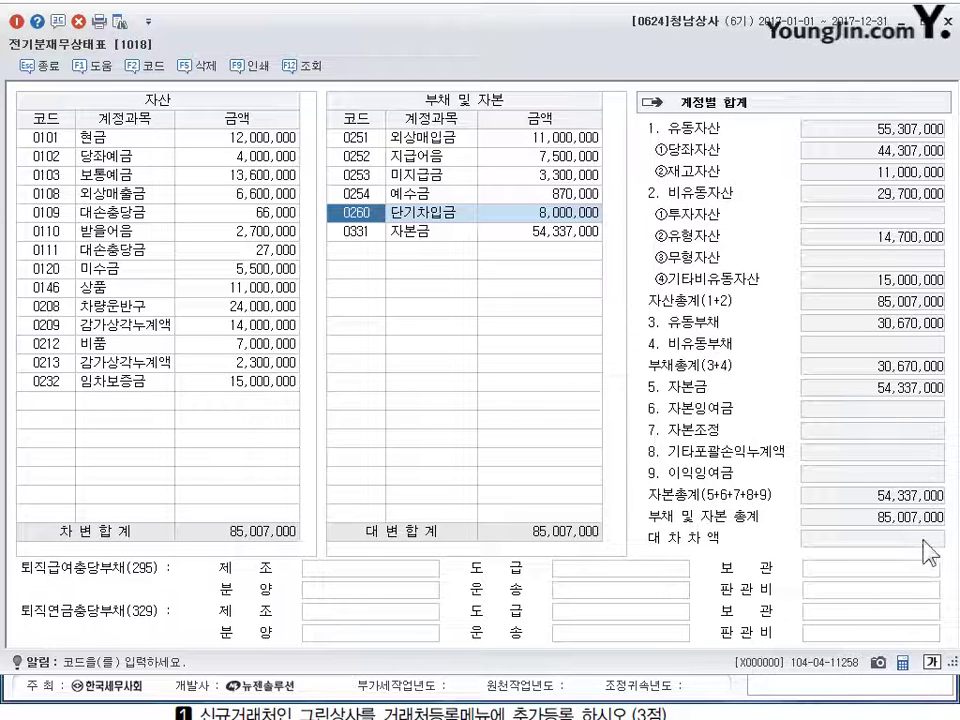
- Close the balanced balance sheet and check the textbook's next task
click(946, 22)
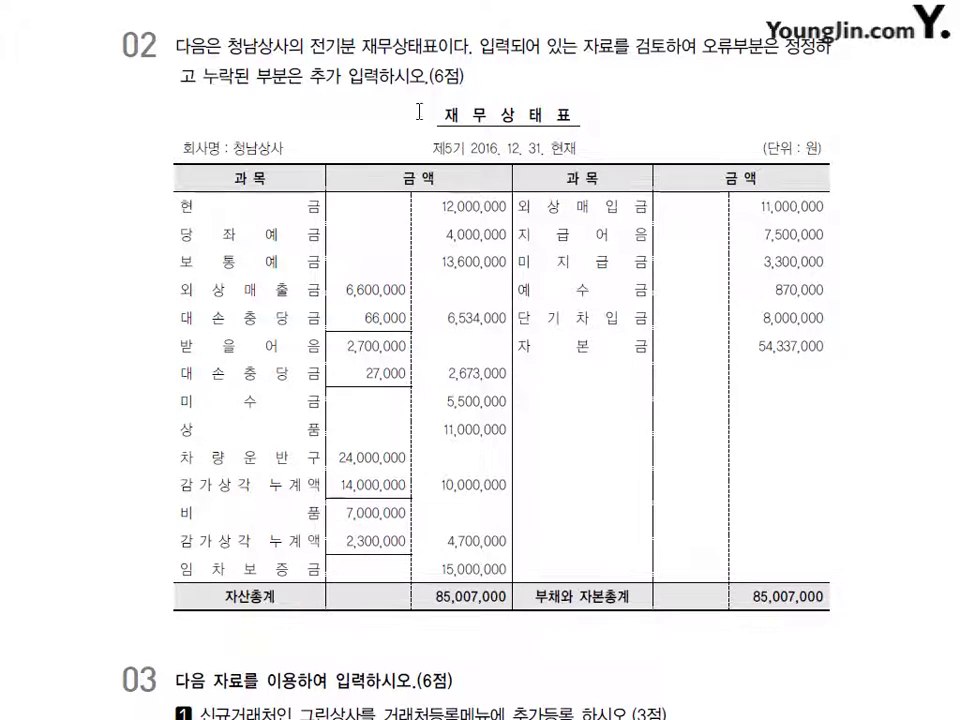
scroll(399, 470, down, 3)
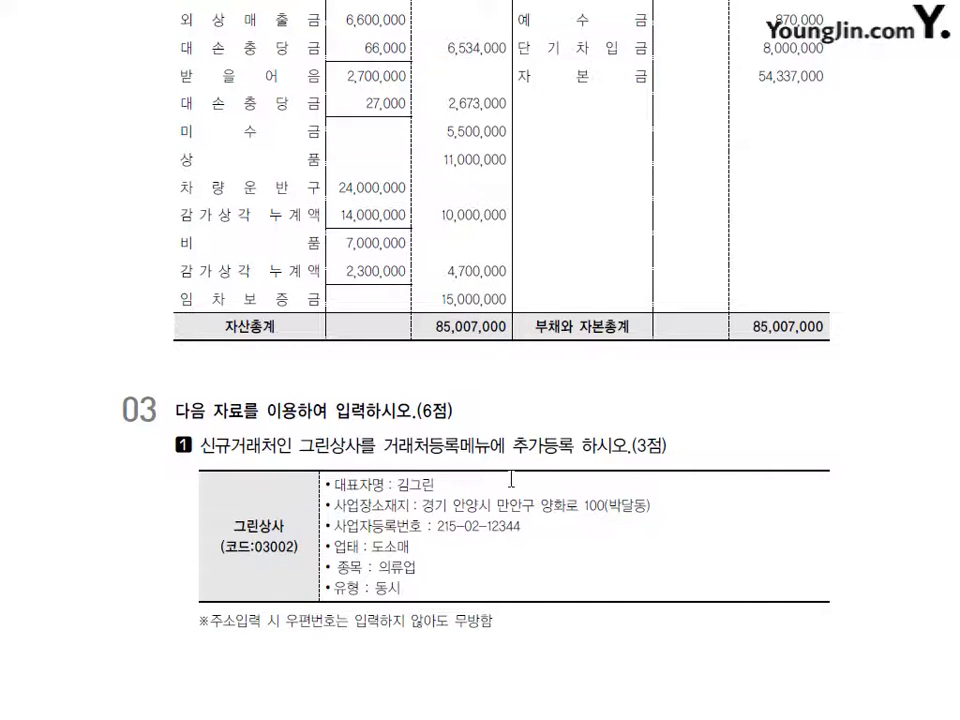
scroll(511, 480, down, 11)
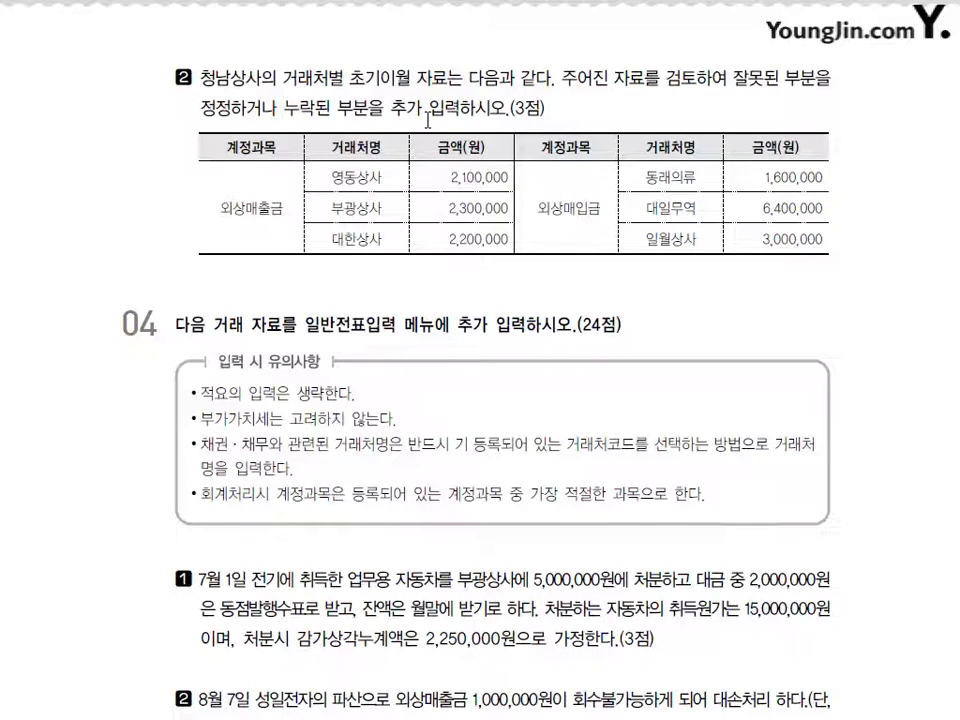
key(alt+Tab)
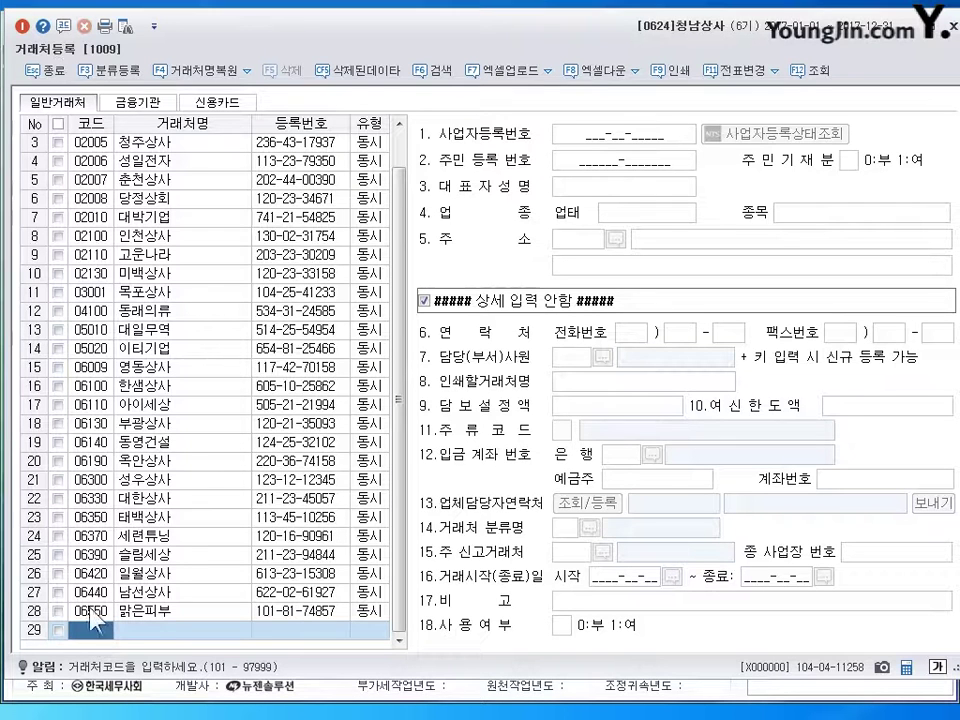
- Add client 03002 그린상사 and enter its business registration number
text(03002)
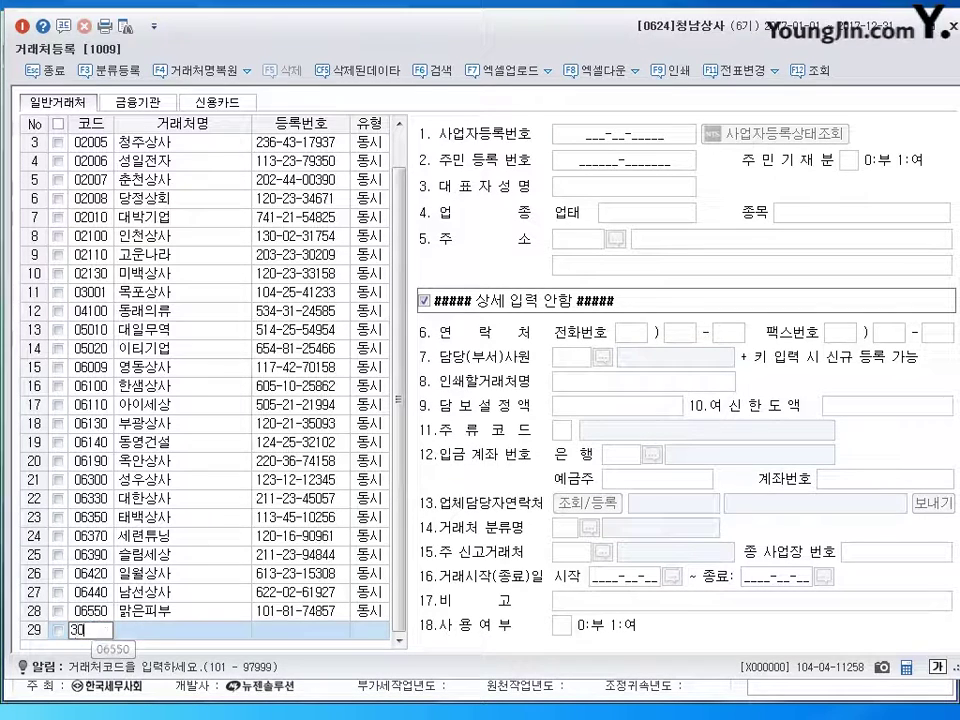
key(Return)
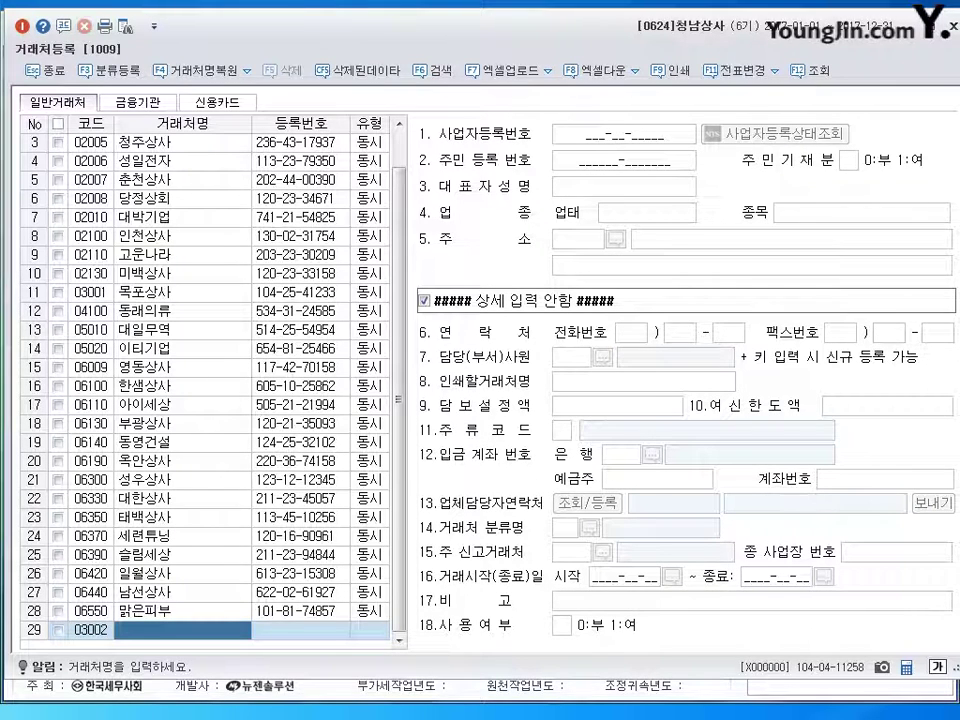
text(그린상ㅅ)
key(BackSpace)
text(ㅏ)
key(Return)
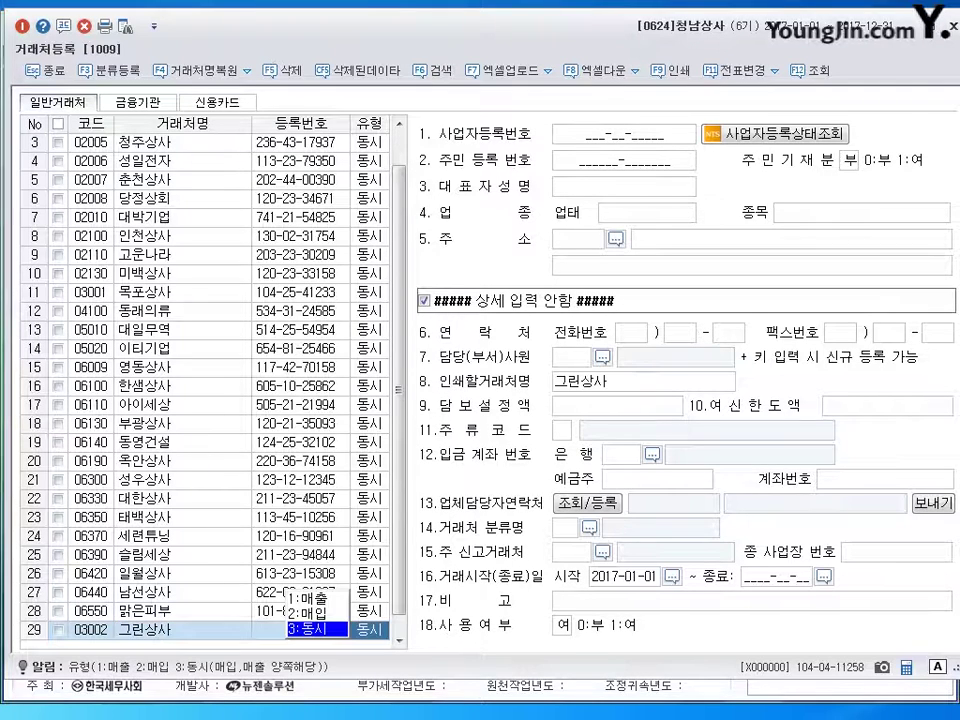
key(Return)
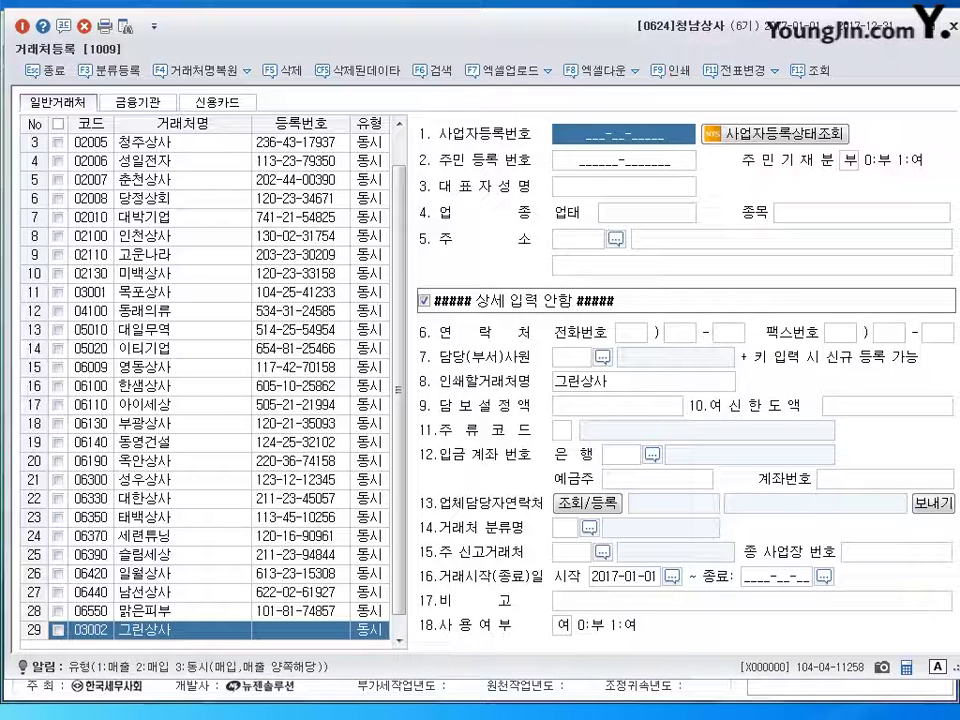
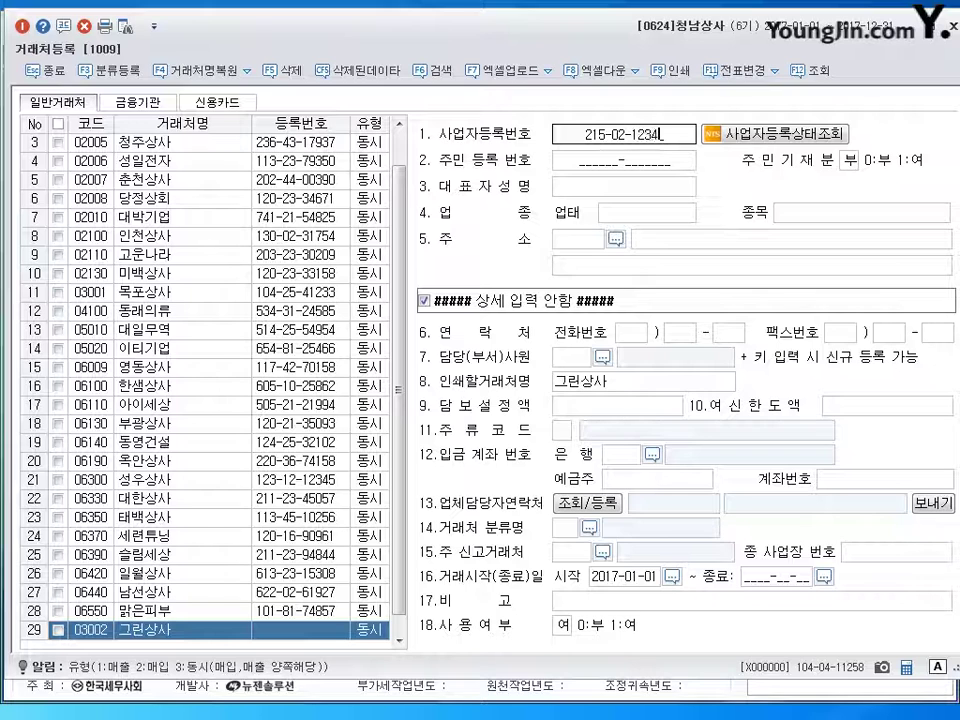
key(Return)
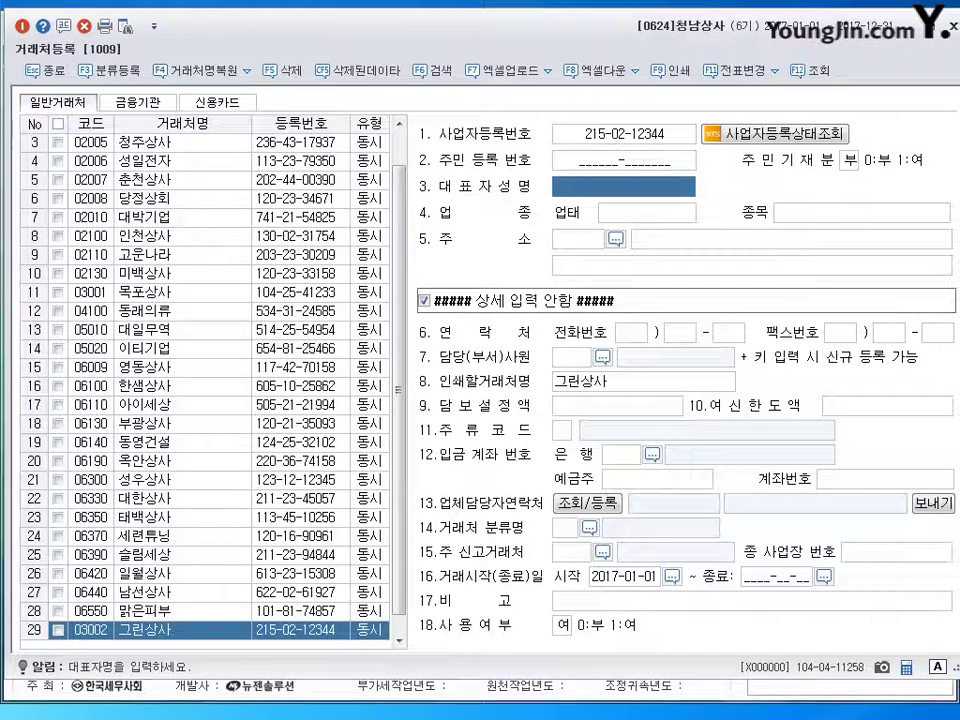
- Enter the representative's name, 업태 도소매, 종목 의류업 and business address, then close 거래처등록
text(김그린)
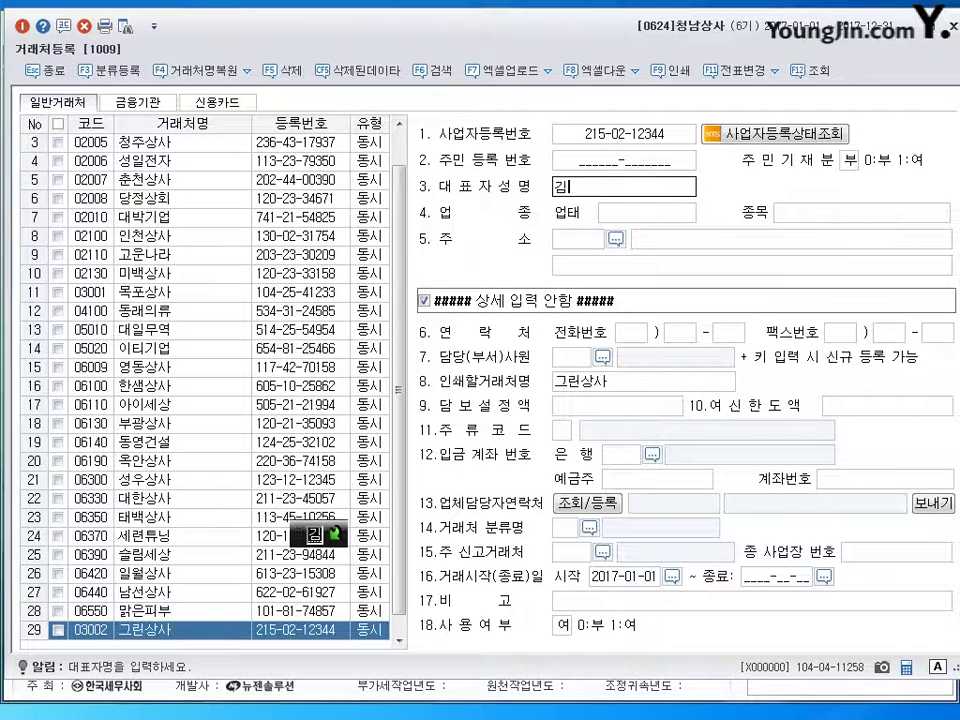
key(Return)
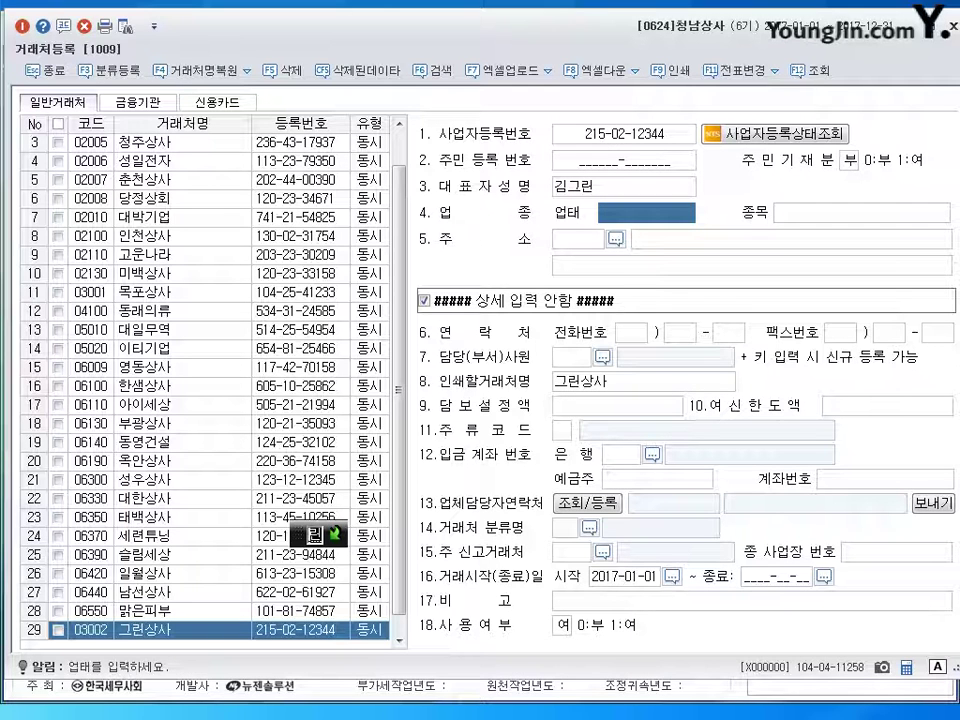
text(도소매)
key(Return)
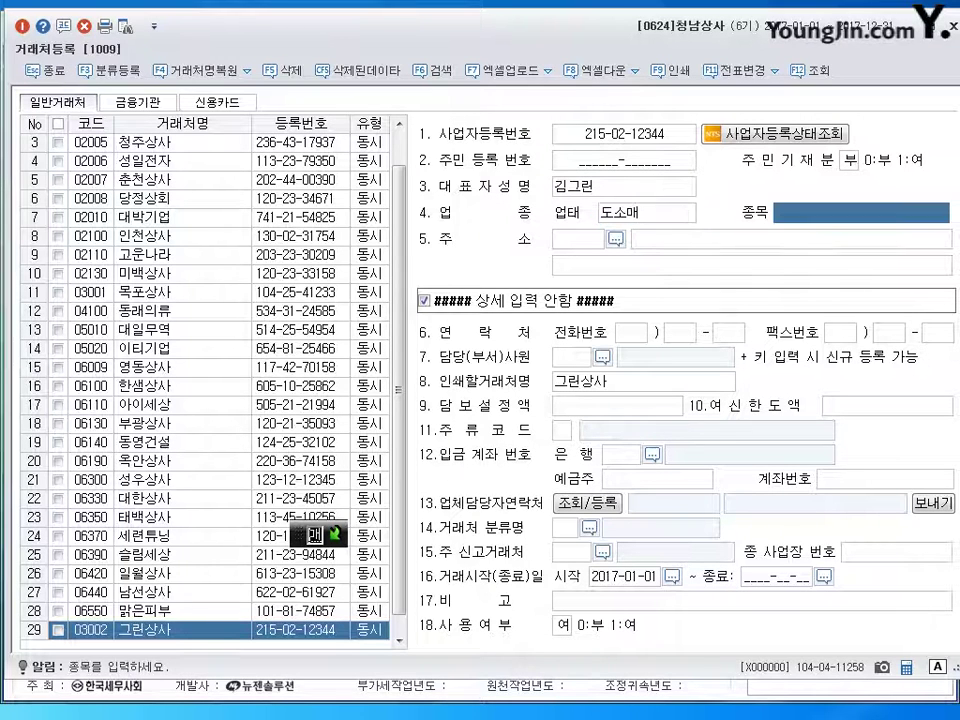
text(의류업)
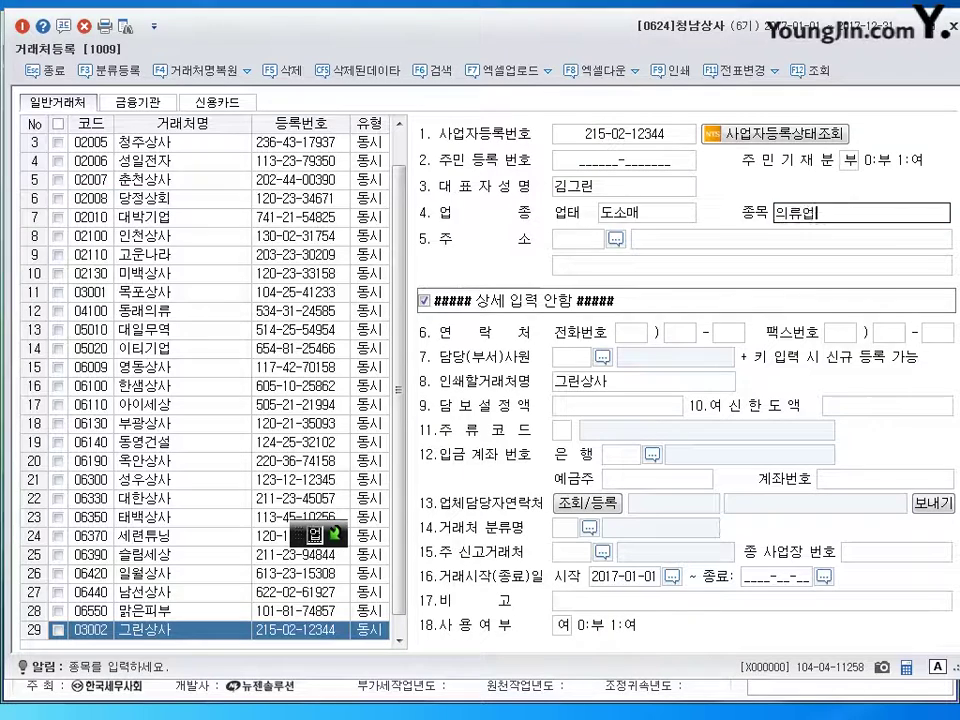
key(Return)
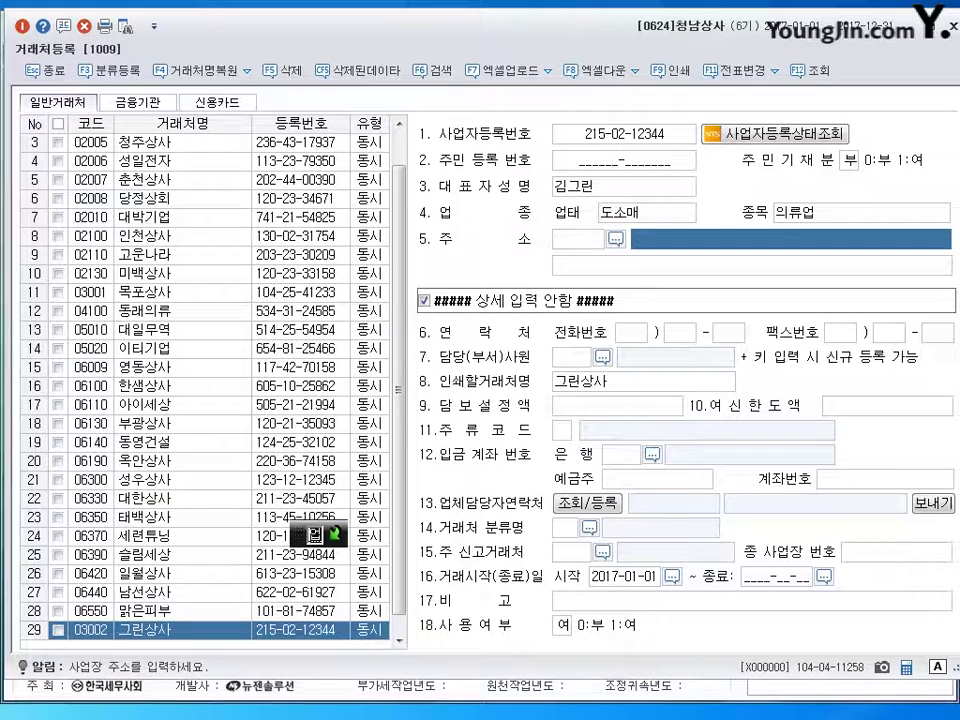
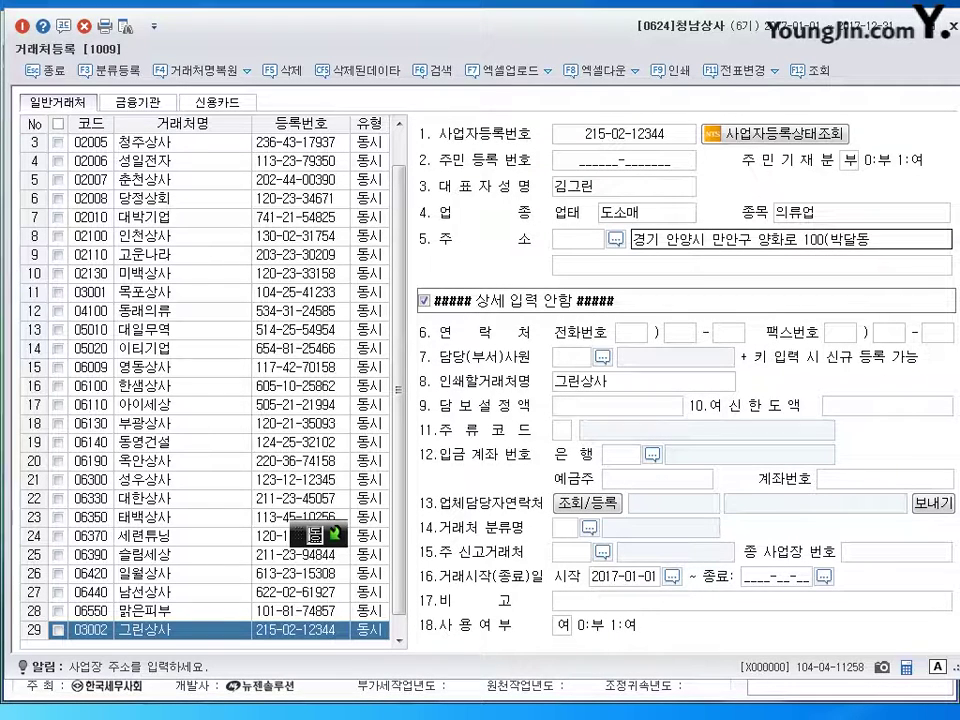
key(Return)
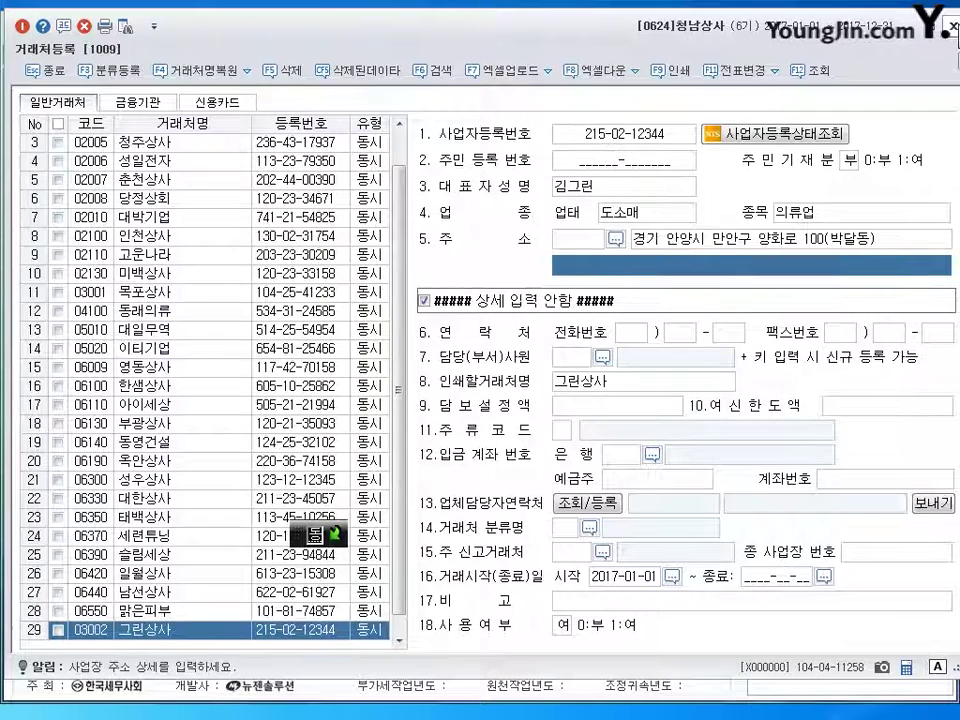
key(Escape)
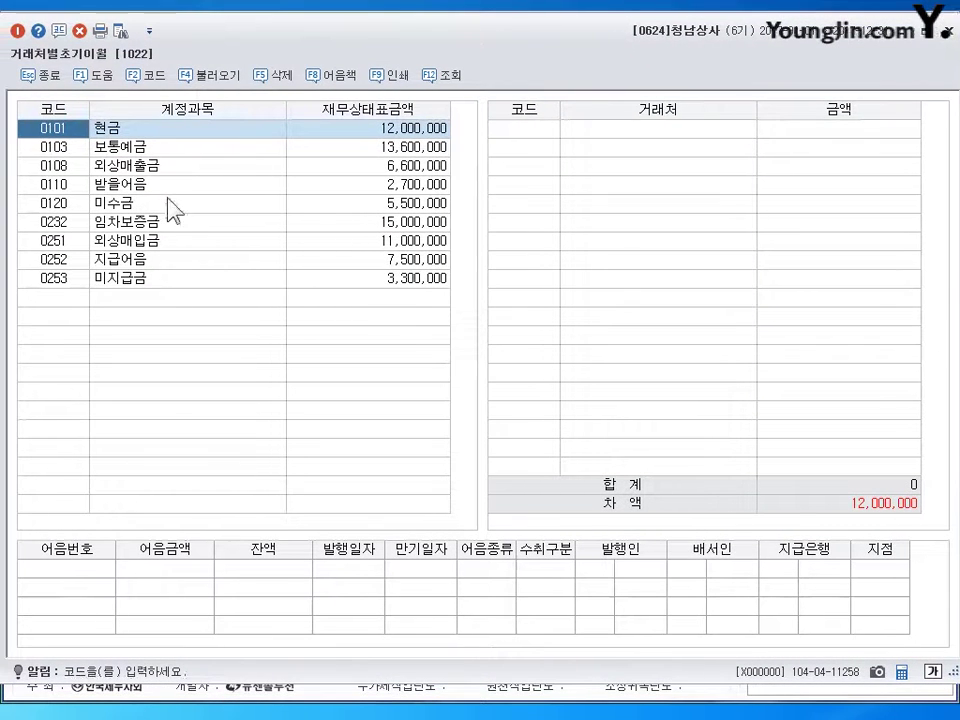
- Change 대한상사's 외상매출금 opening balance to 2,200,000 in 거래처별초기이월
click(161, 169)
click(400, 170)
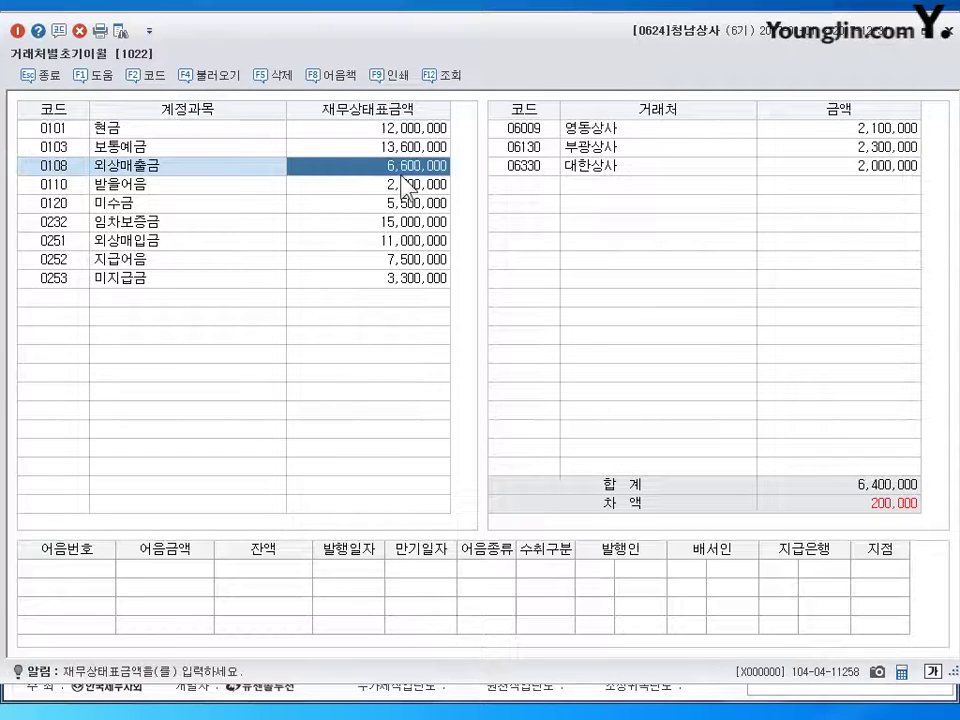
click(634, 134)
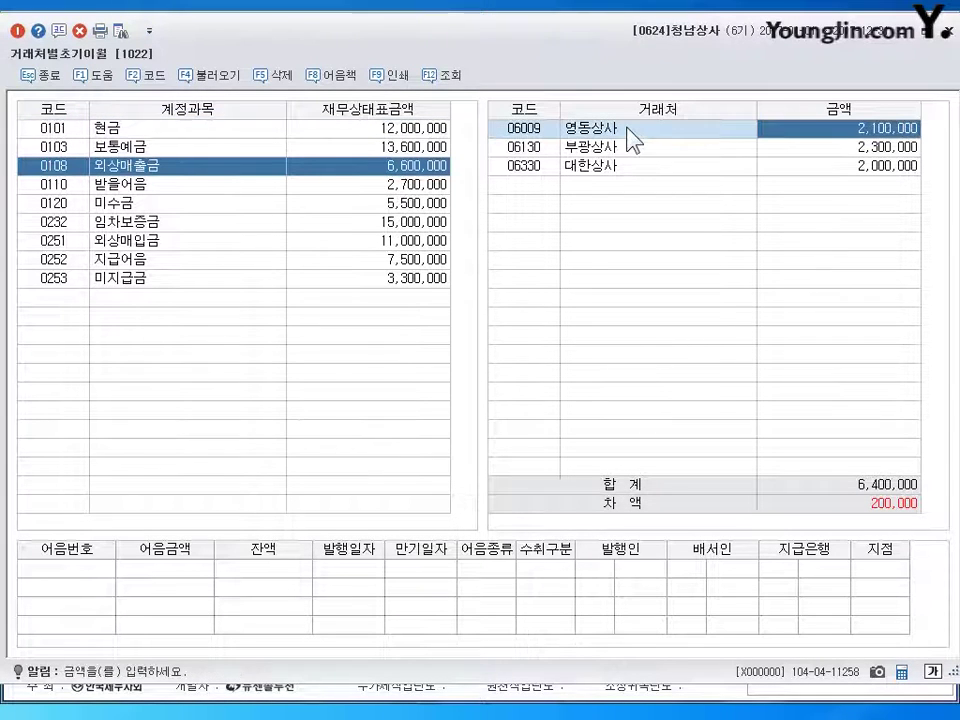
click(884, 150)
click(874, 170)
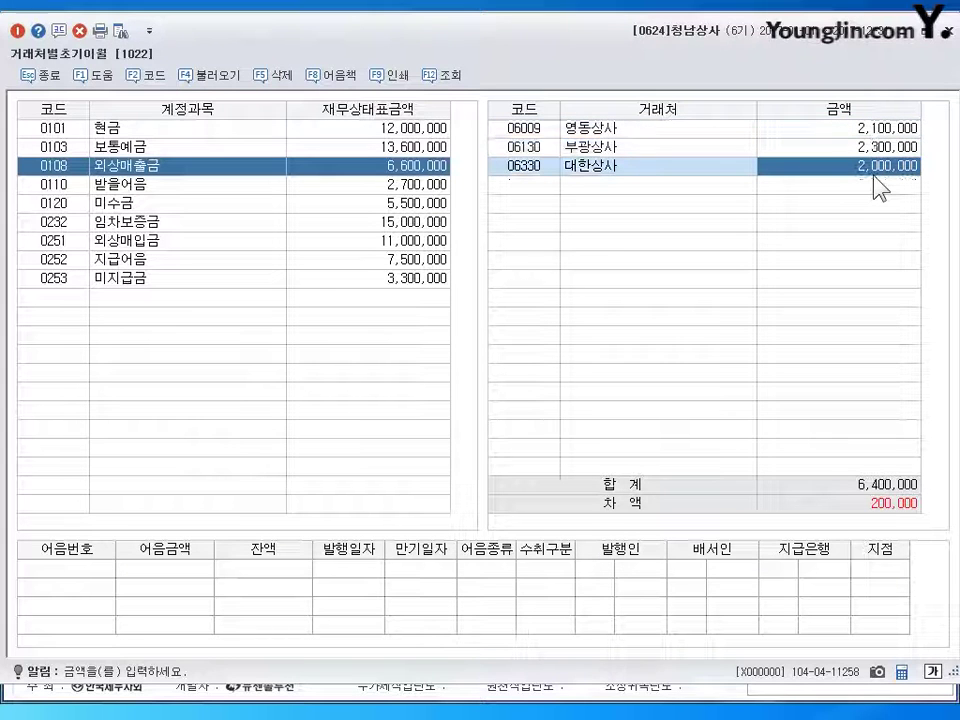
text(2200000)
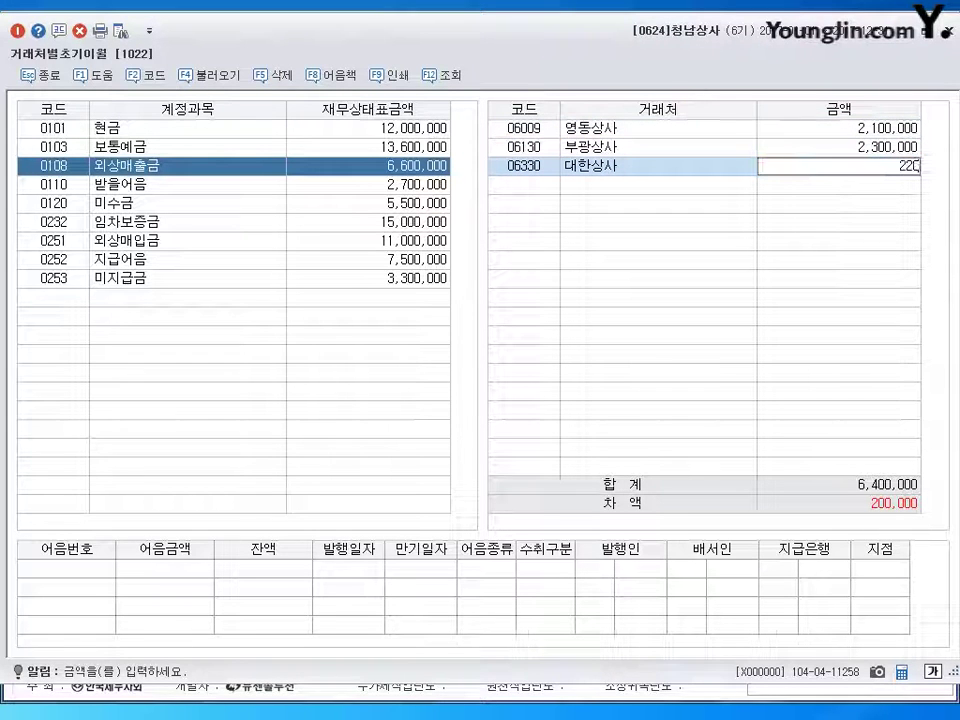
key(Return)
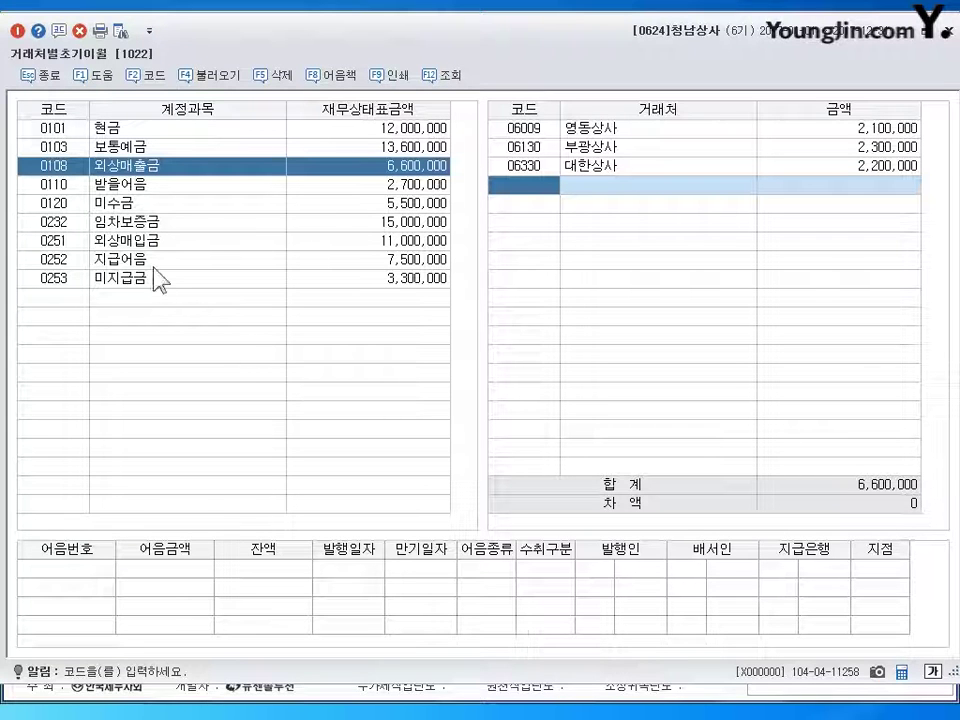
click(150, 242)
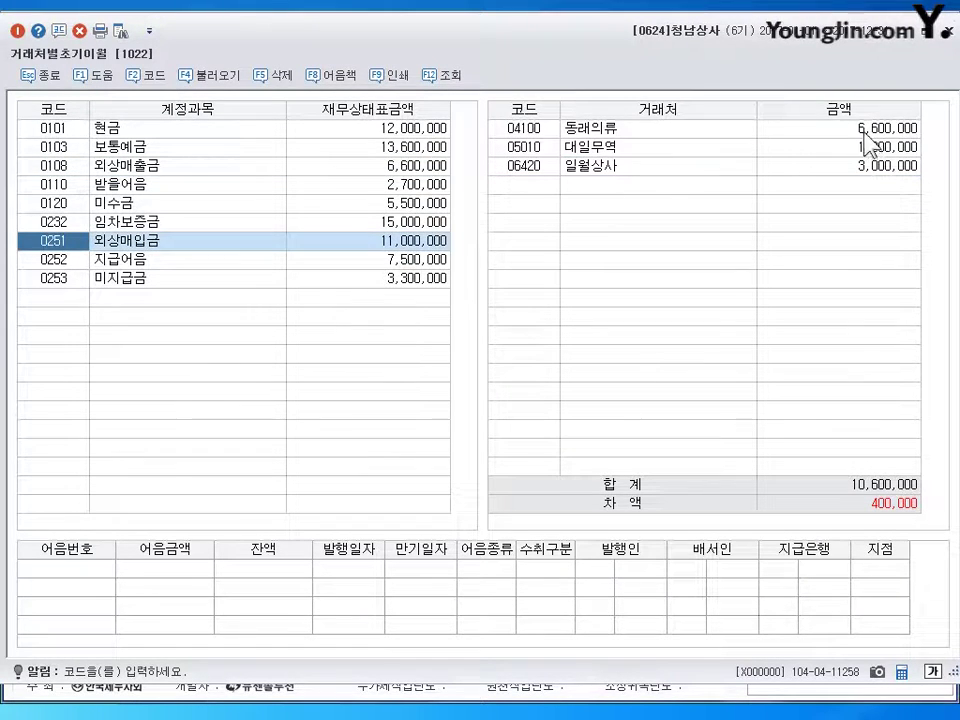
- Set 동래의류 to 1,600,000 and 대일무역 to 6,400,000, then close the screen
key(Return)
text(1)
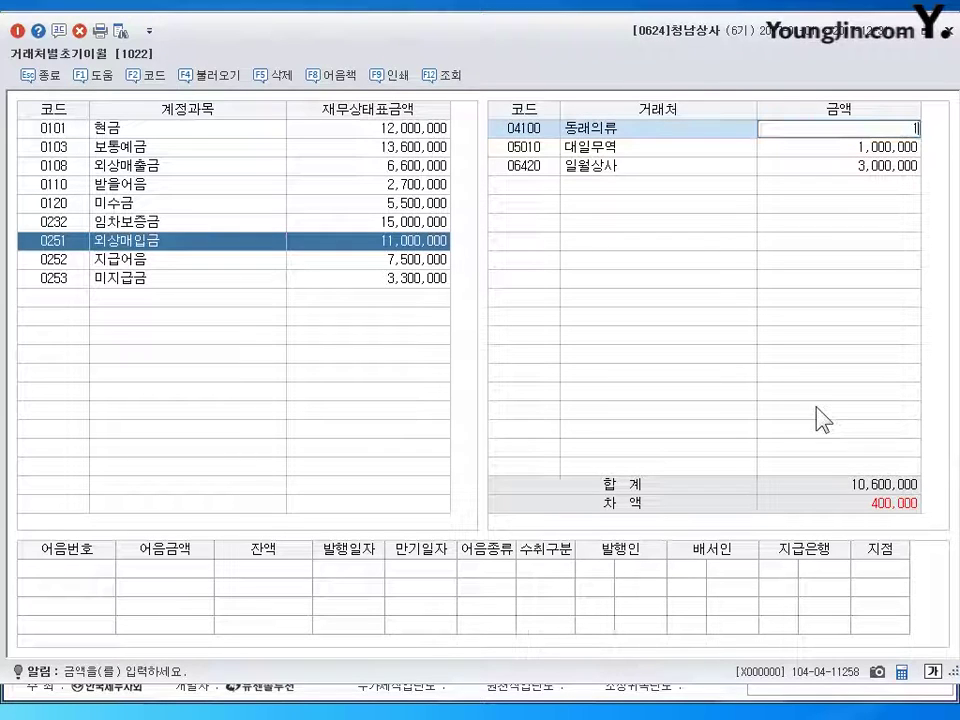
text(,600,000)
key(Return)
key(Return)
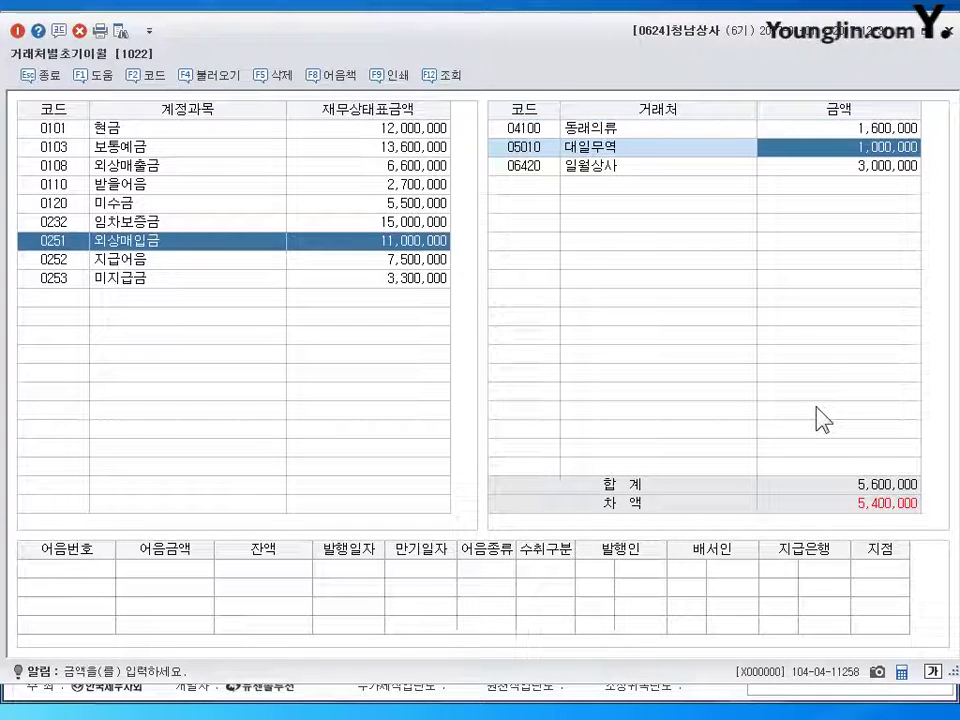
text(6400000)
key(Return)
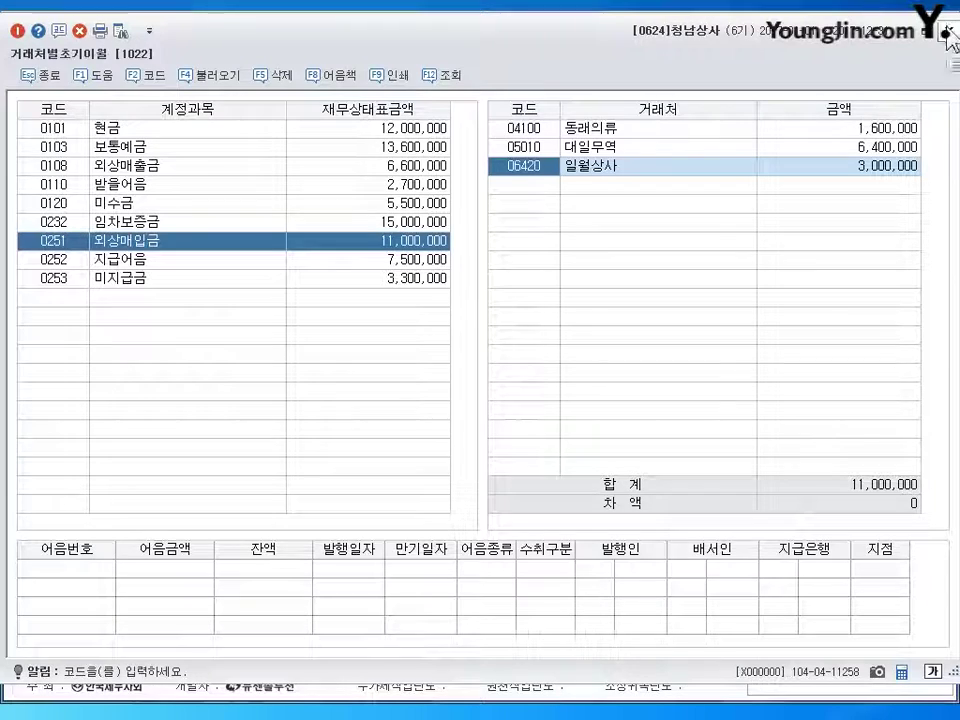
key(Escape)
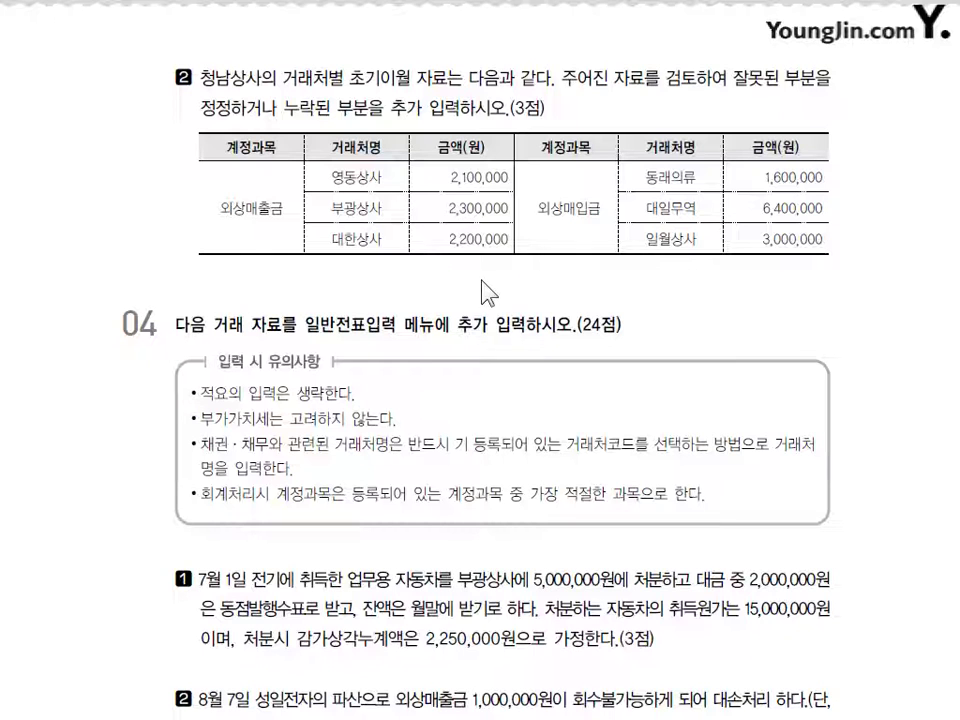
- Scroll the exam paper down to question 04's transactions, starting with the July 1 vehicle disposal
scroll(489, 293, down, 5)
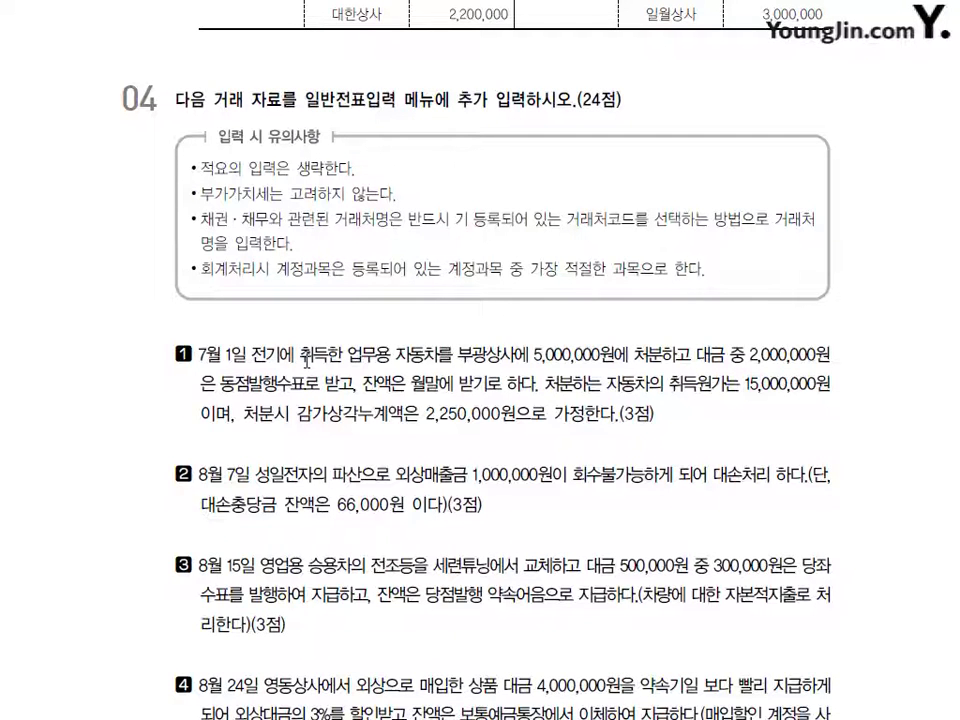
scroll(307, 361, down, 1)
scroll(307, 361, down, 2)
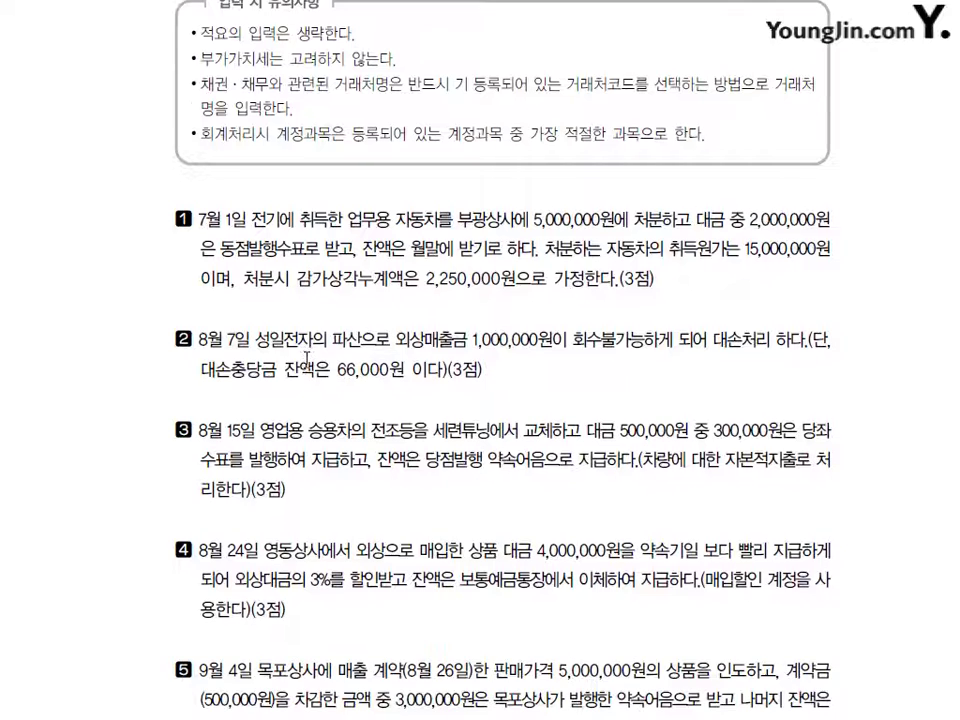
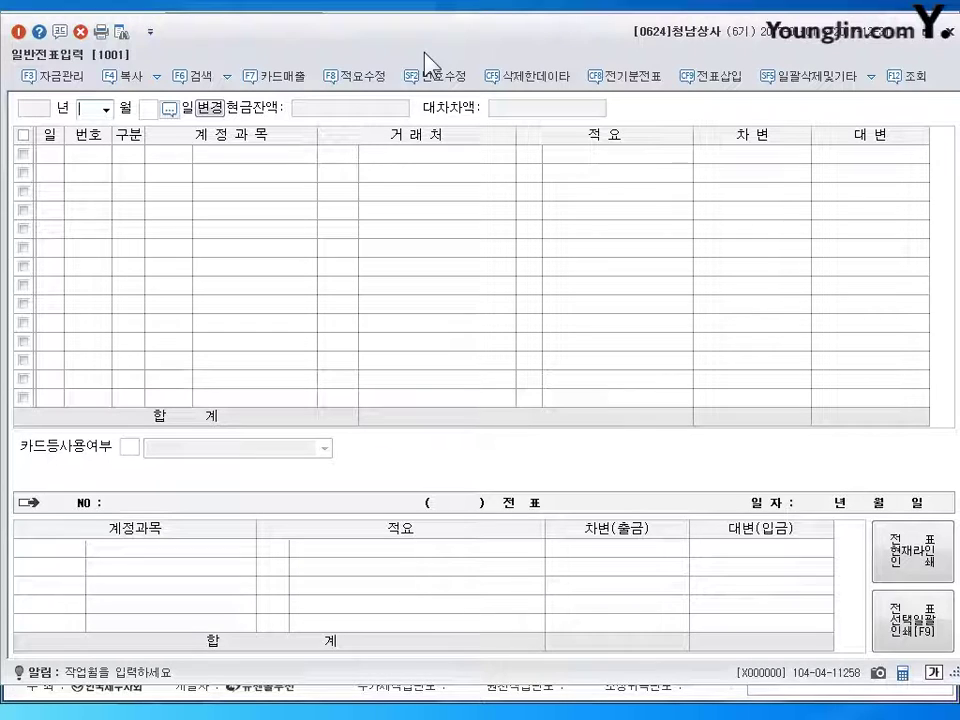
- Date the voucher 1 July 2017 and debit 0209 감가상각누계액 2,250,000 and 0101 현금 2,000,000
key(Return)
text(1)
key(Return)
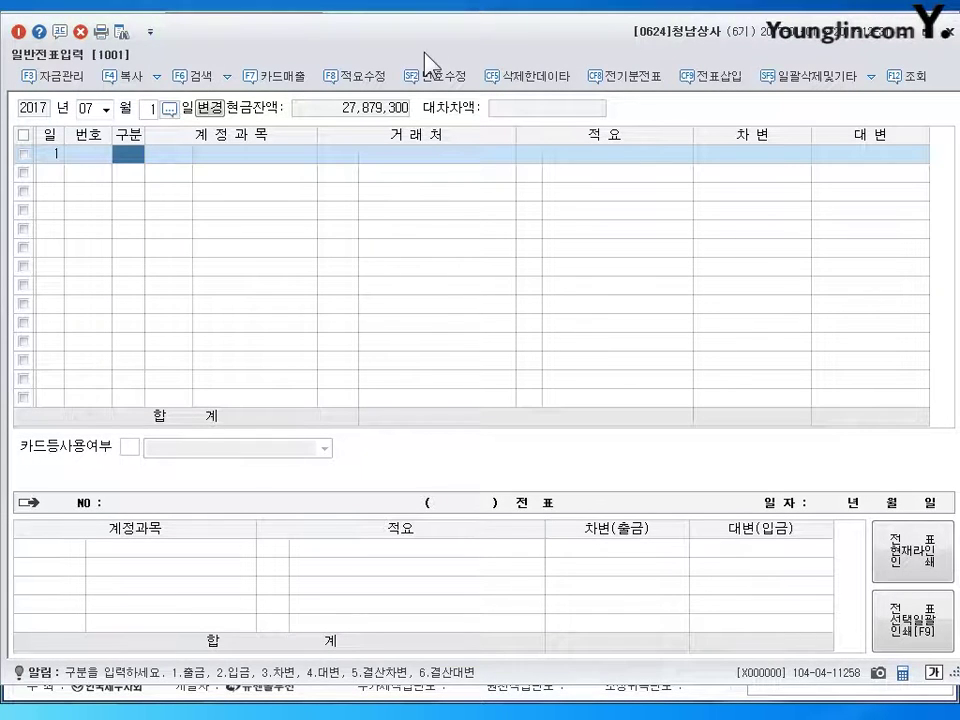
text(3)
key(Return)
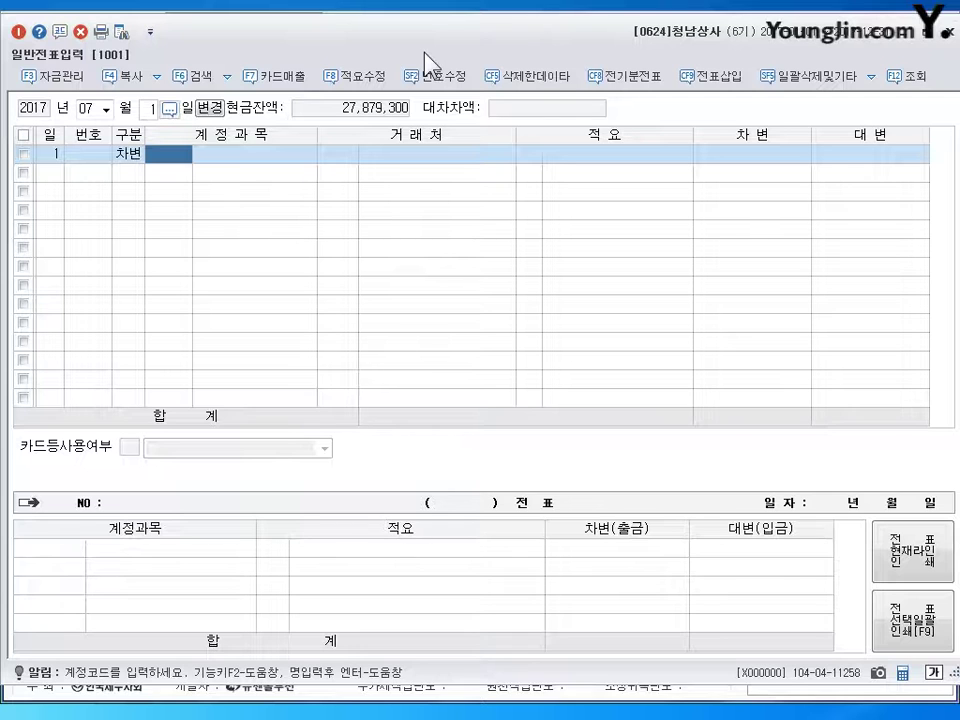
text(209)
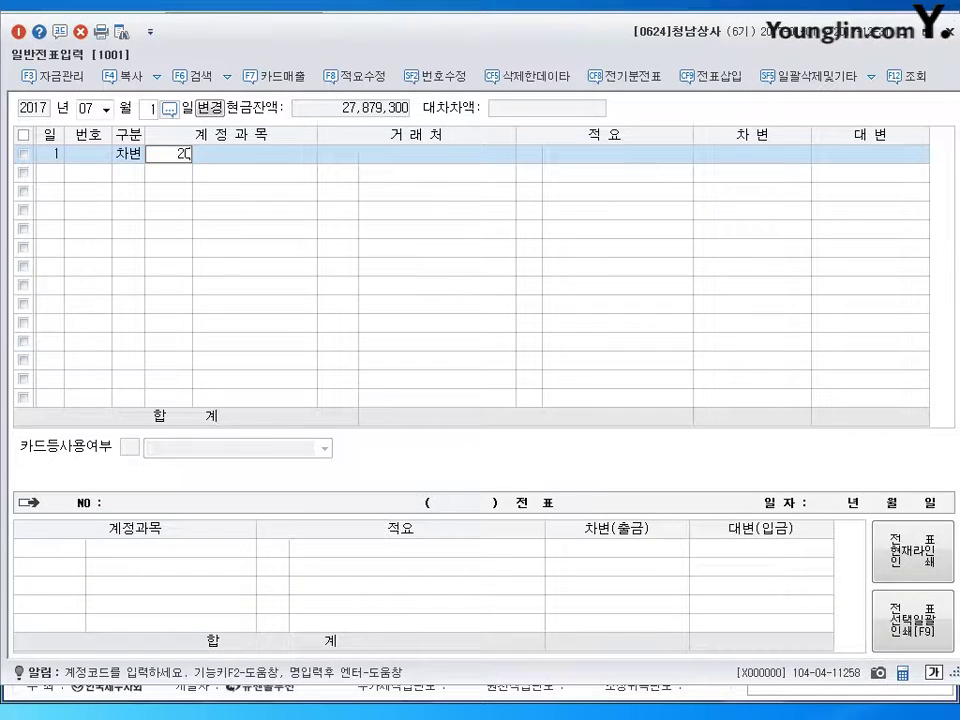
key(Return)
key(Return)
key(Return)
text(2250000)
key(Return)
text(3)
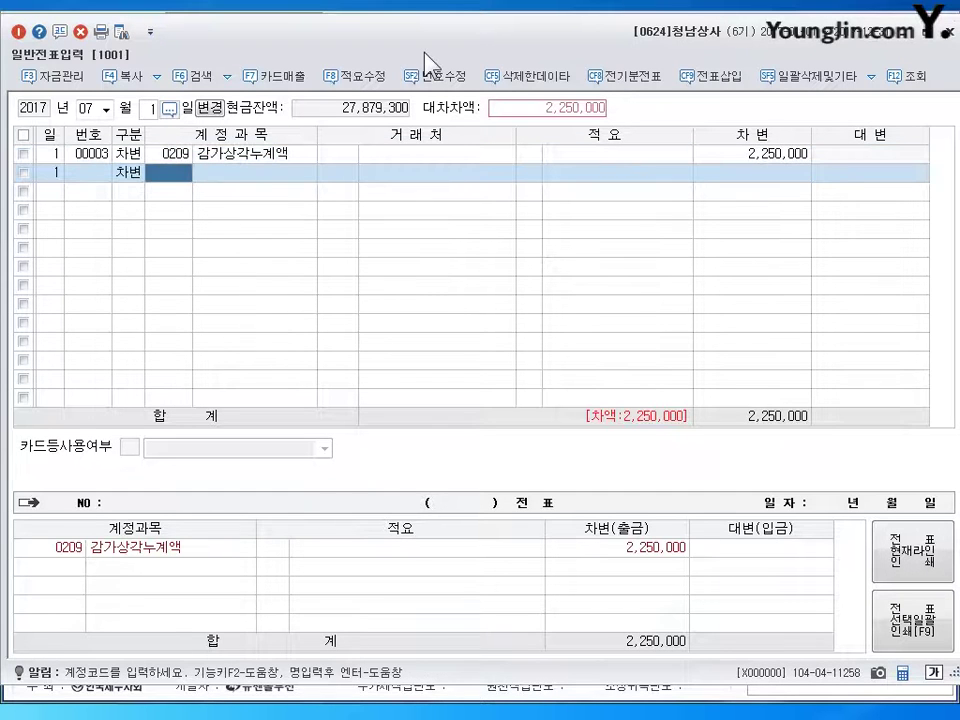
text(101)
key(Return)
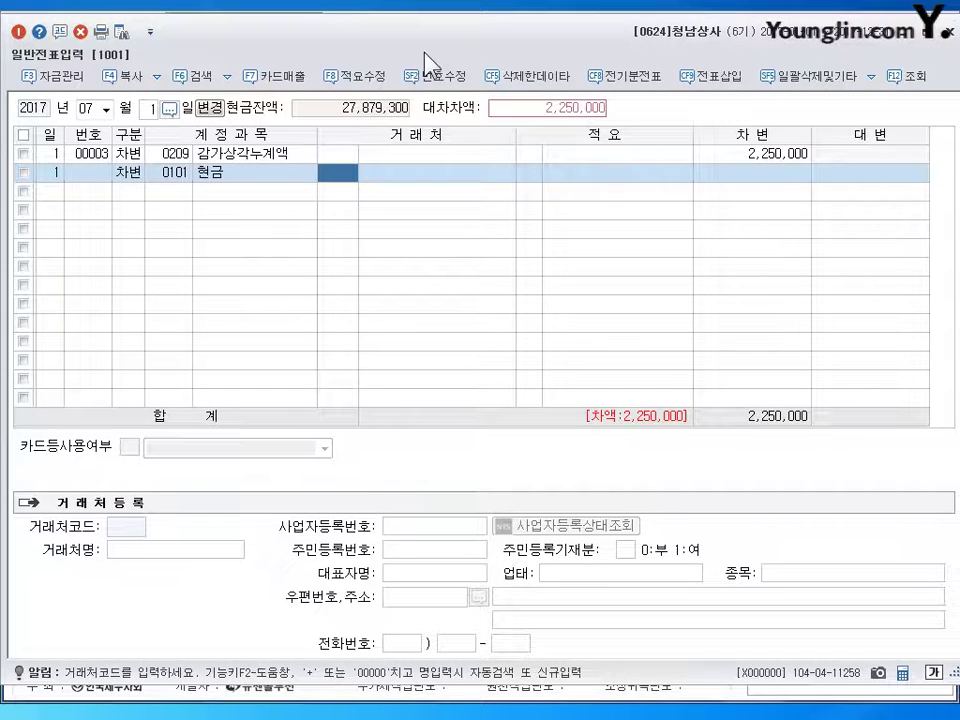
key(Return)
key(Return)
text(2000000)
key(Return)
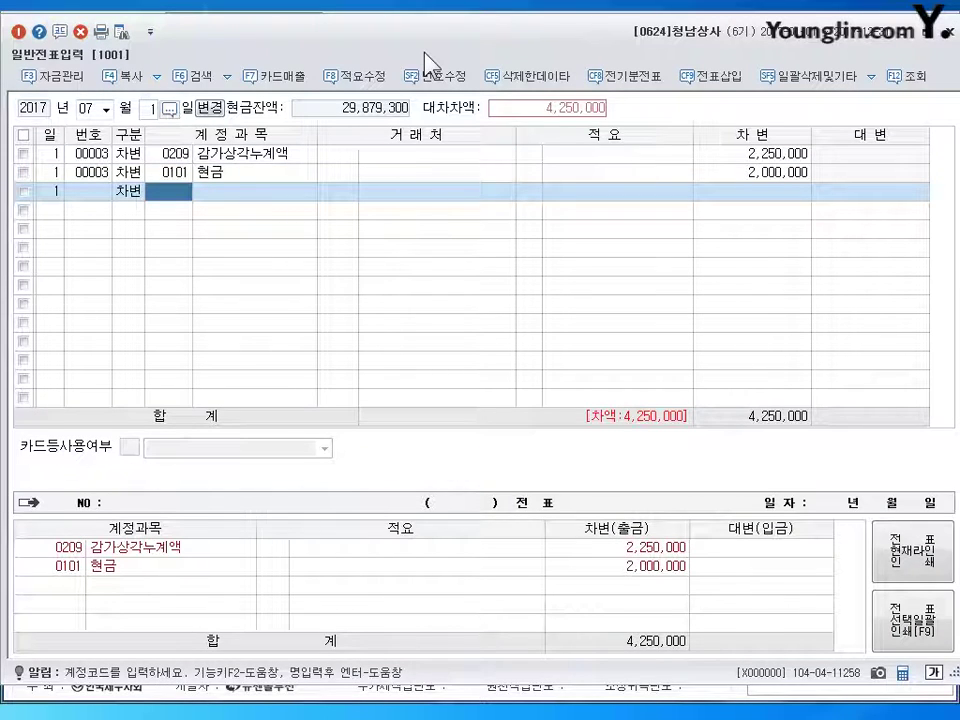
- Debit 0120 미수금 3,000,000 with 부광상사 as the trading partner
text(120)
key(Return)
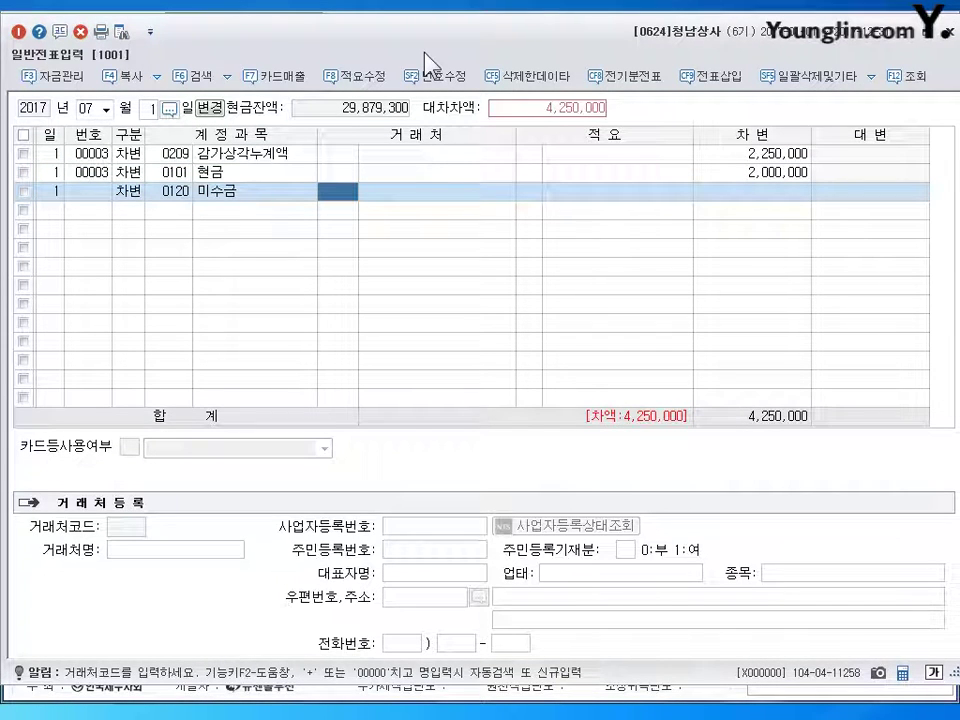
text(부광)
key(Return)
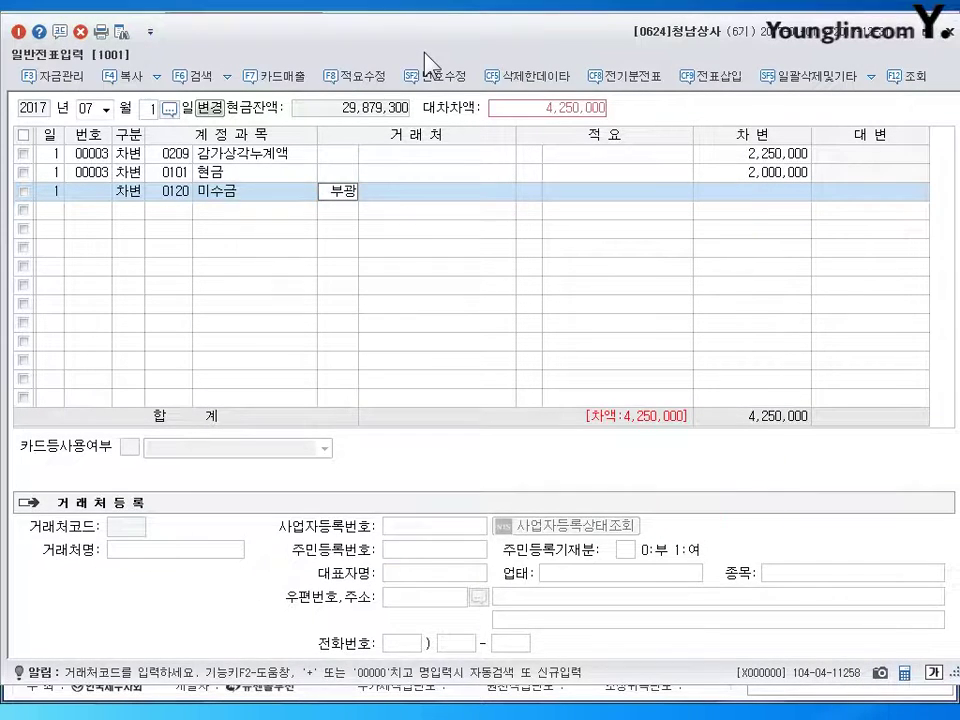
key(Return)
key(Return)
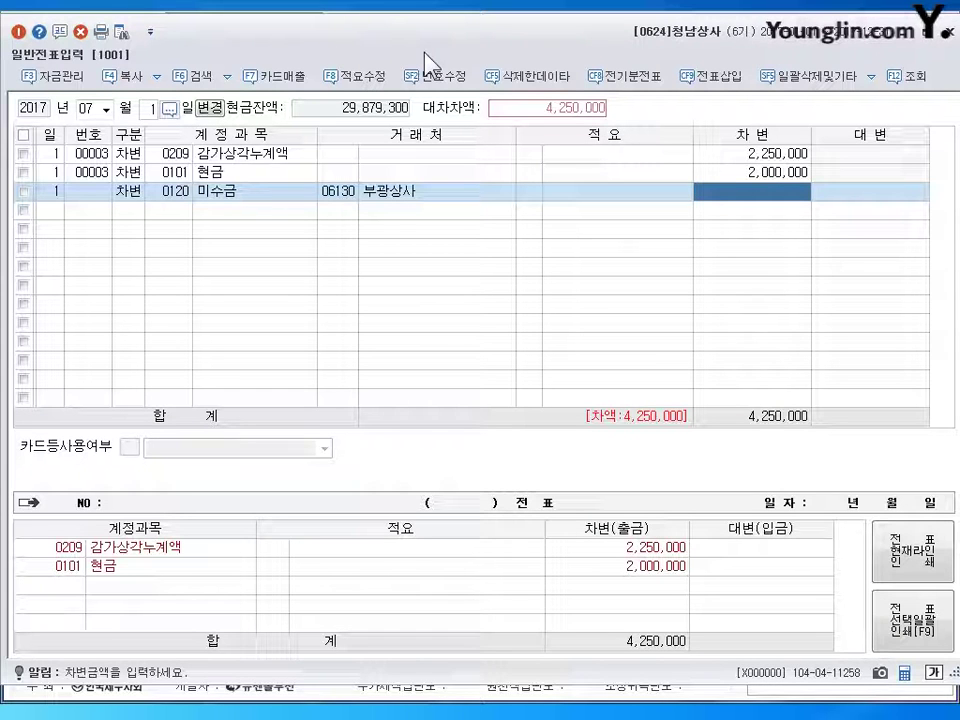
text(3000000)
key(Return)
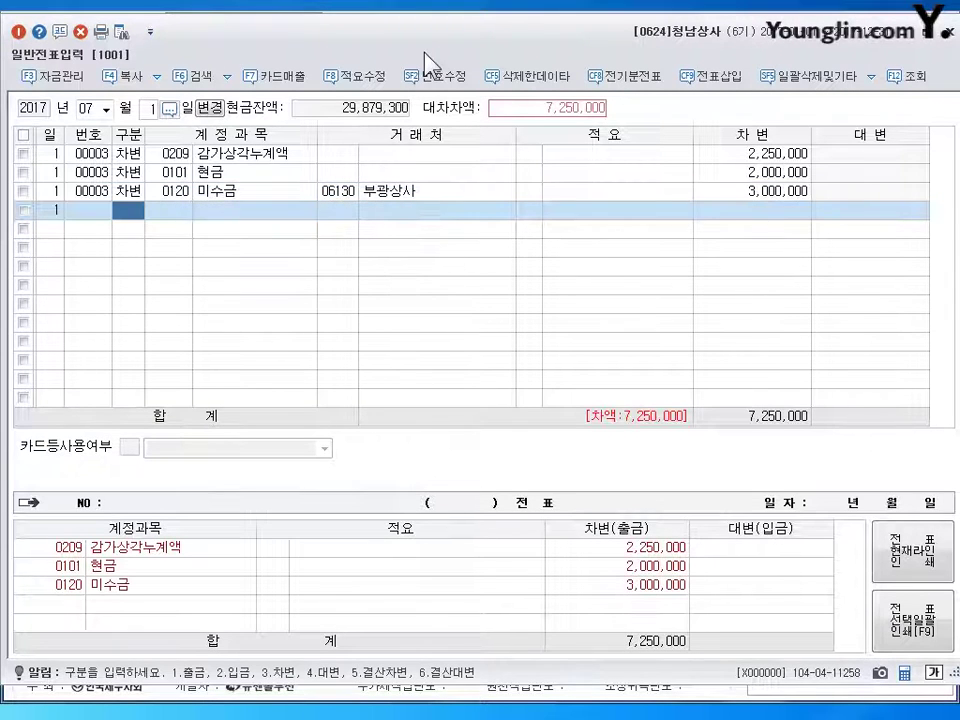
- Debit 0970 유형자산처분손실 7,750,000 and credit 0208 차량운반구 15,000,000
text(3)
key(Return)
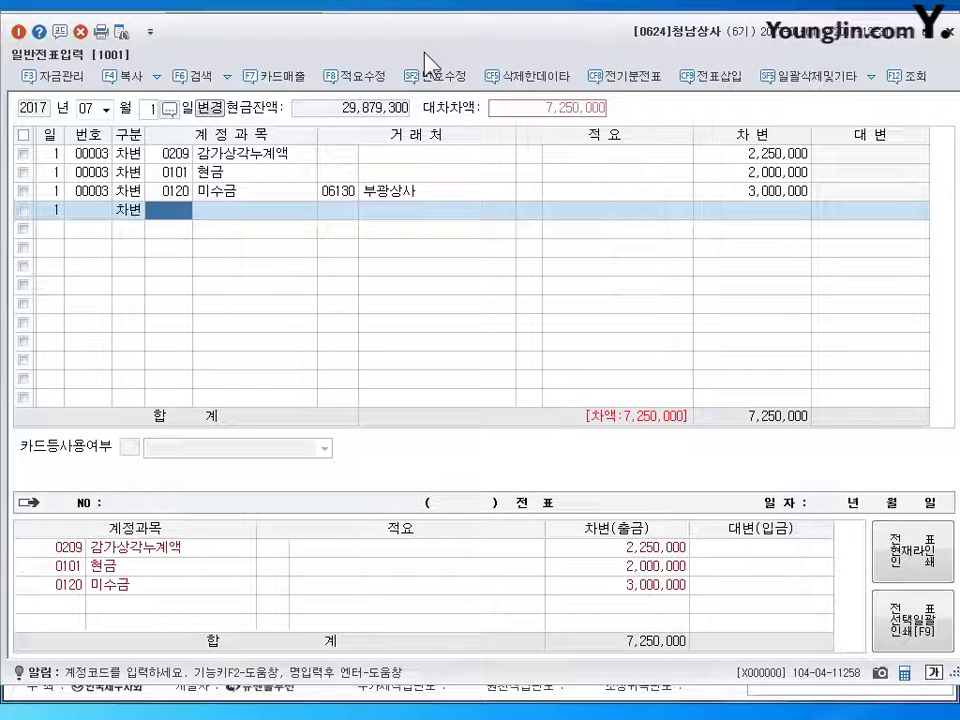
text(970)
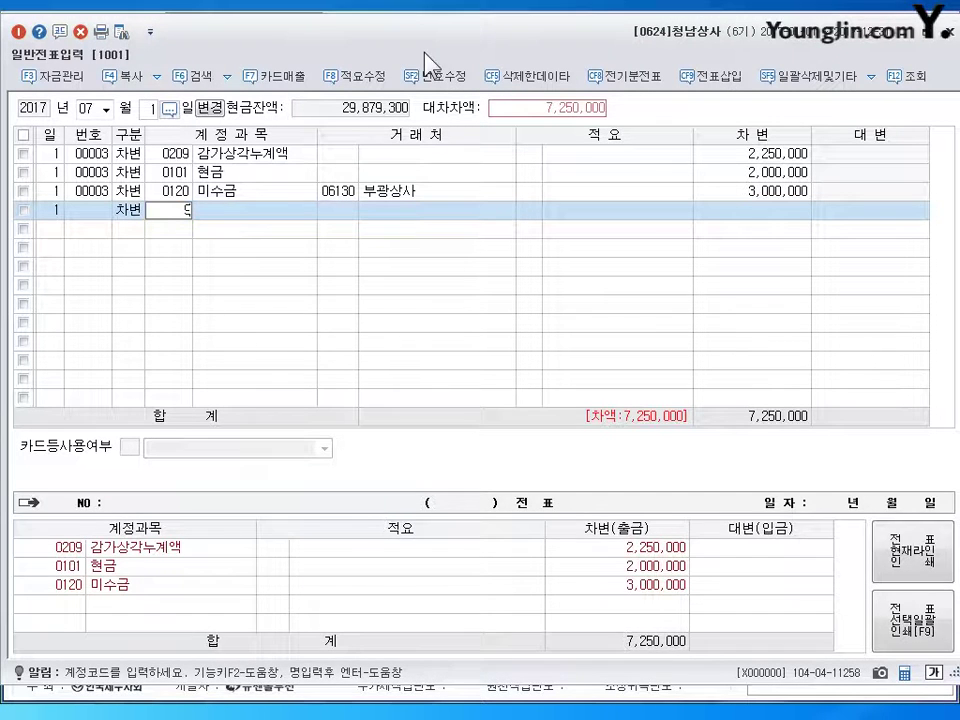
key(Return)
key(Return)
key(Return)
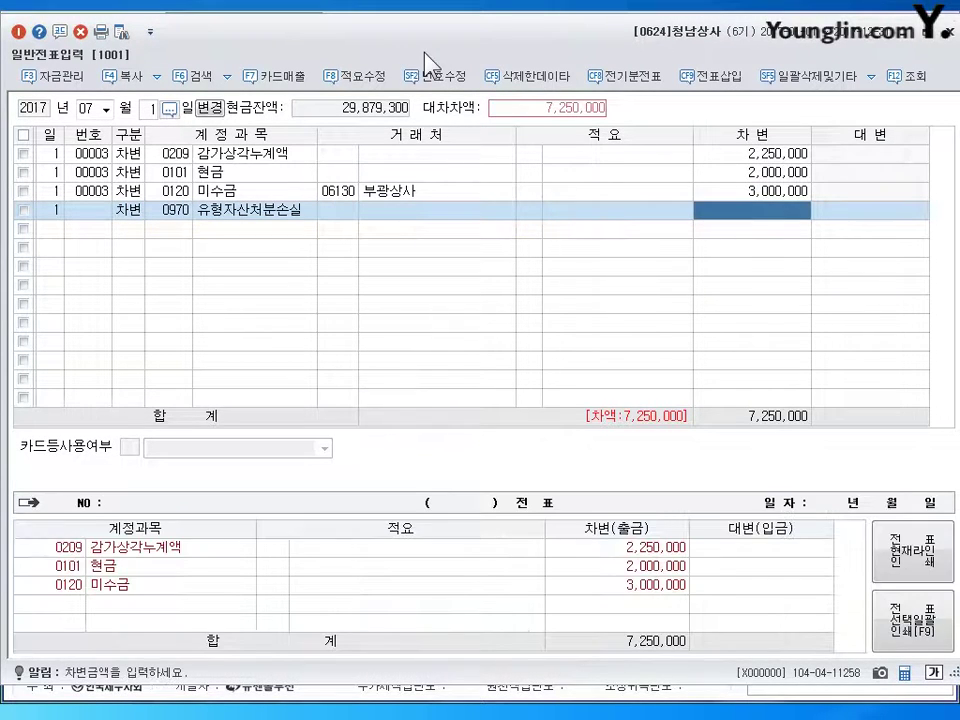
text(7750000)
key(Return)
text(4)
key(Return)
text(208)
key(Return)
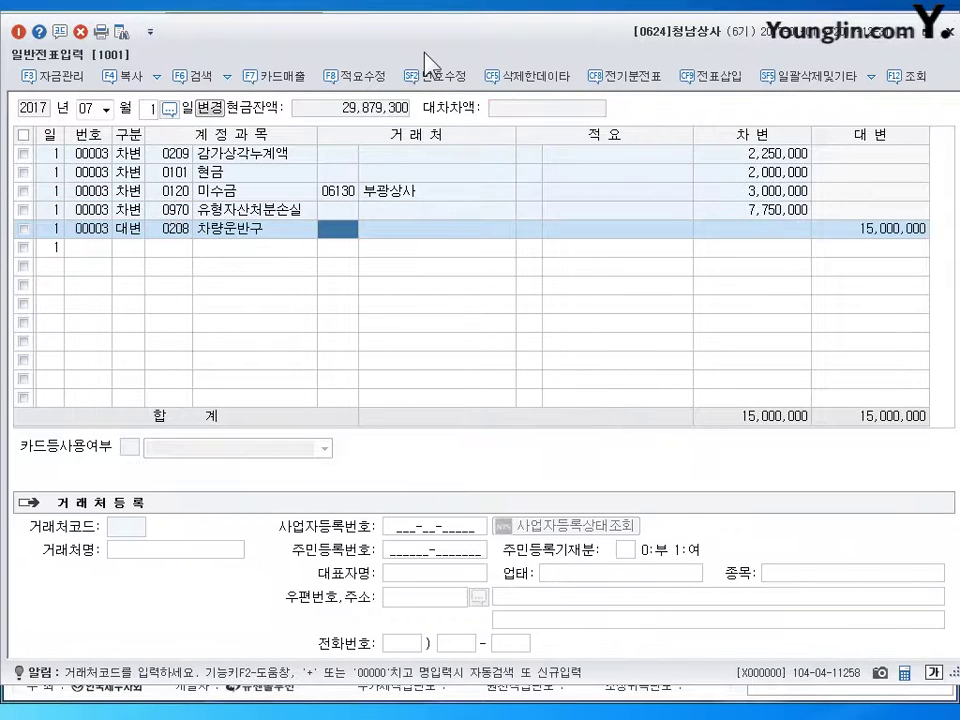
key(Return)
key(Return)
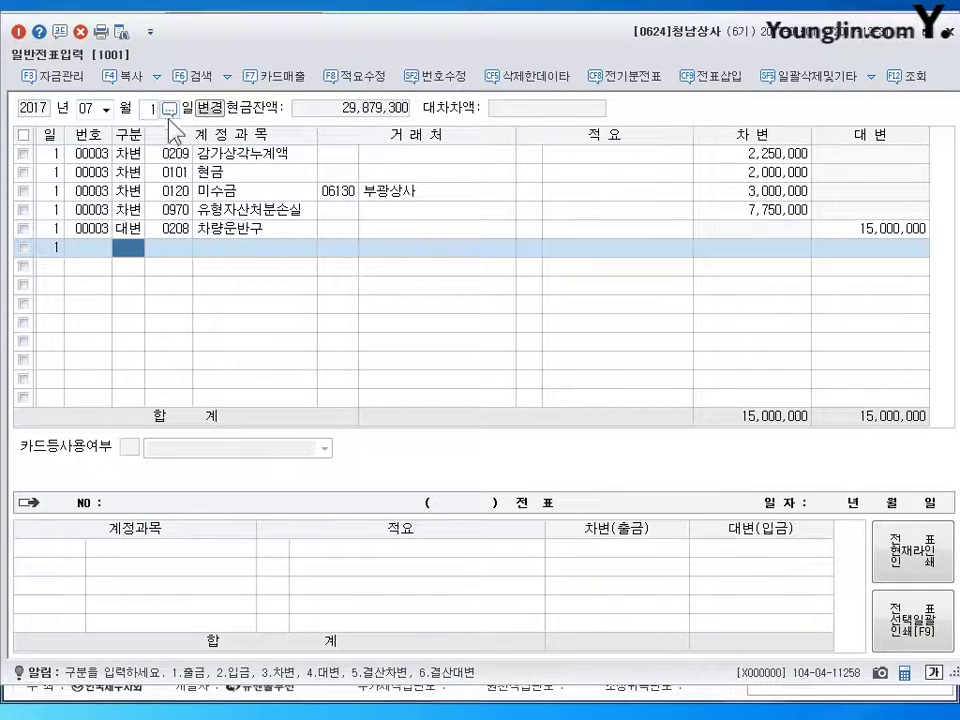
- Start a voucher dated August 7 and debit 0109 대손충당금 66,000
click(150, 109)
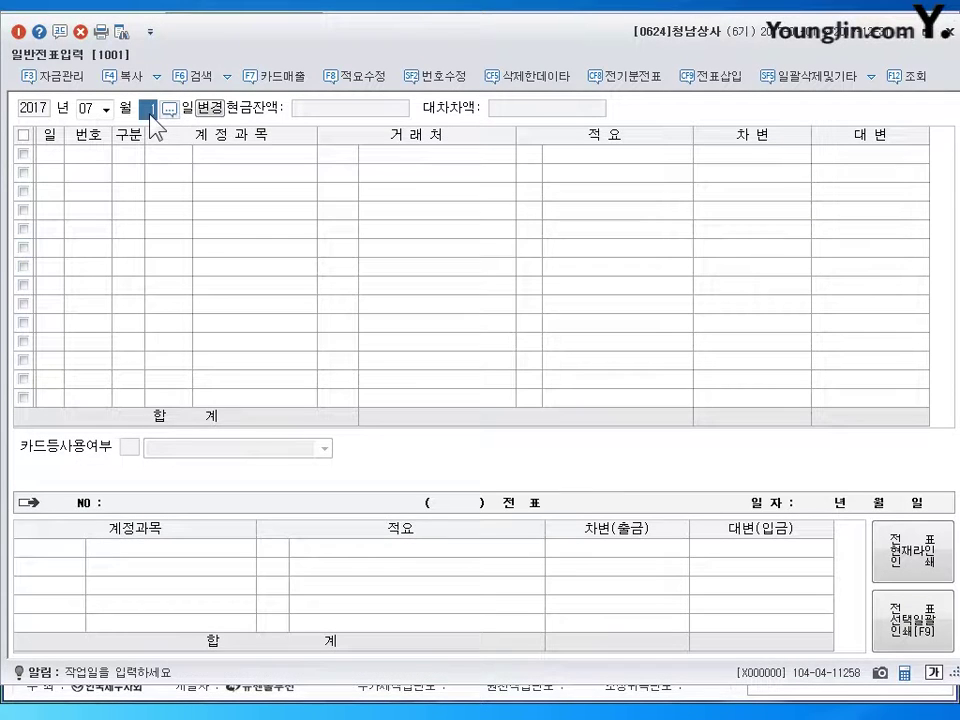
key(shift+Tab)
text(08)
key(Return)
text(7)
key(Return)
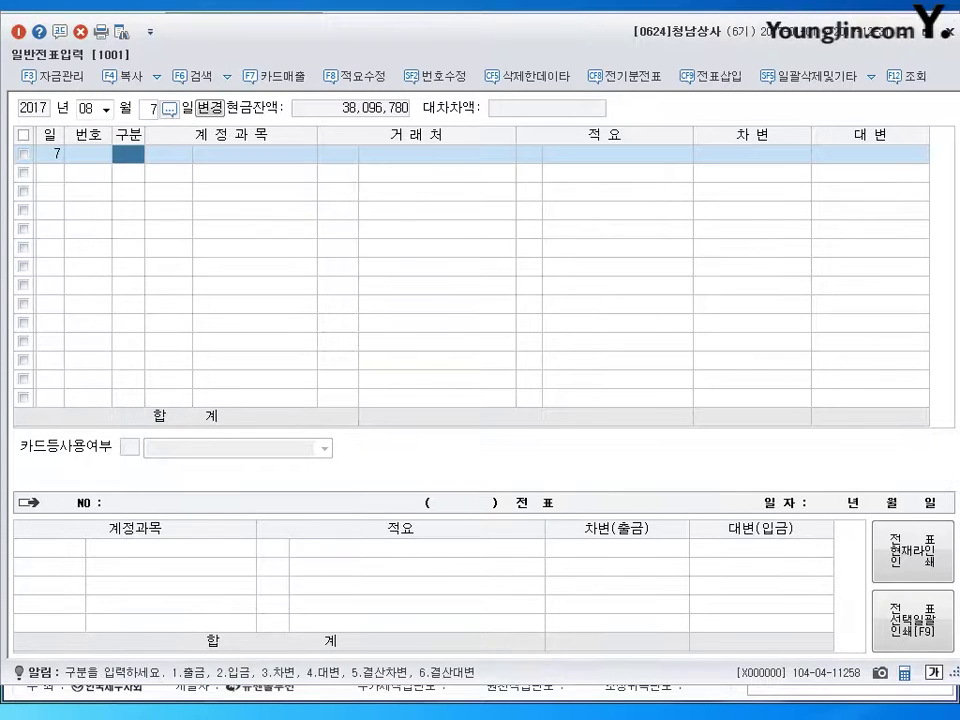
text(3)
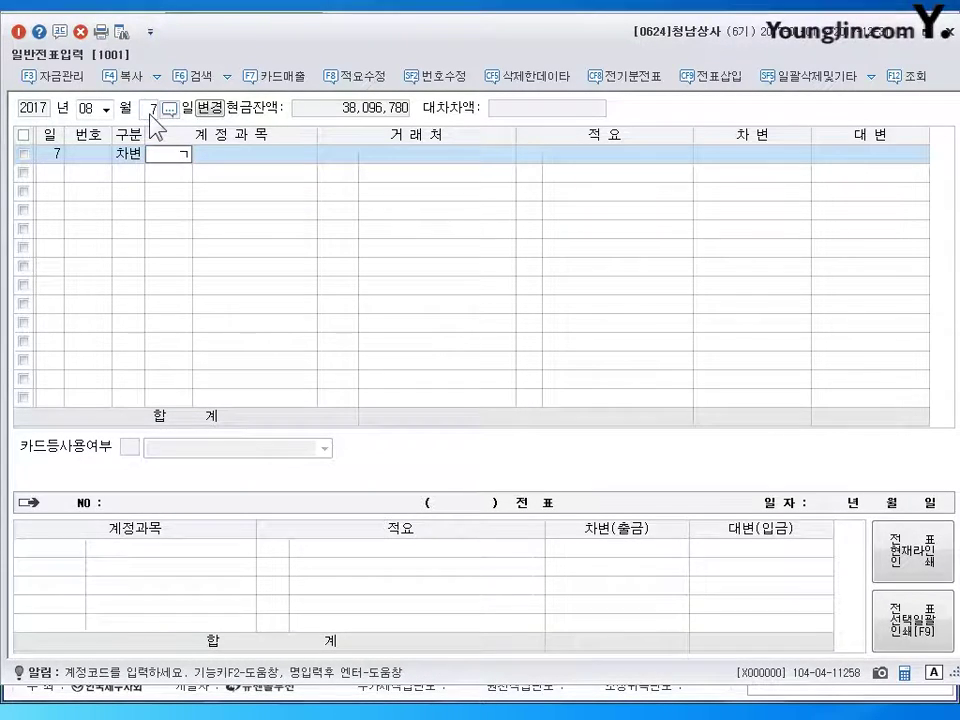
text(대손)
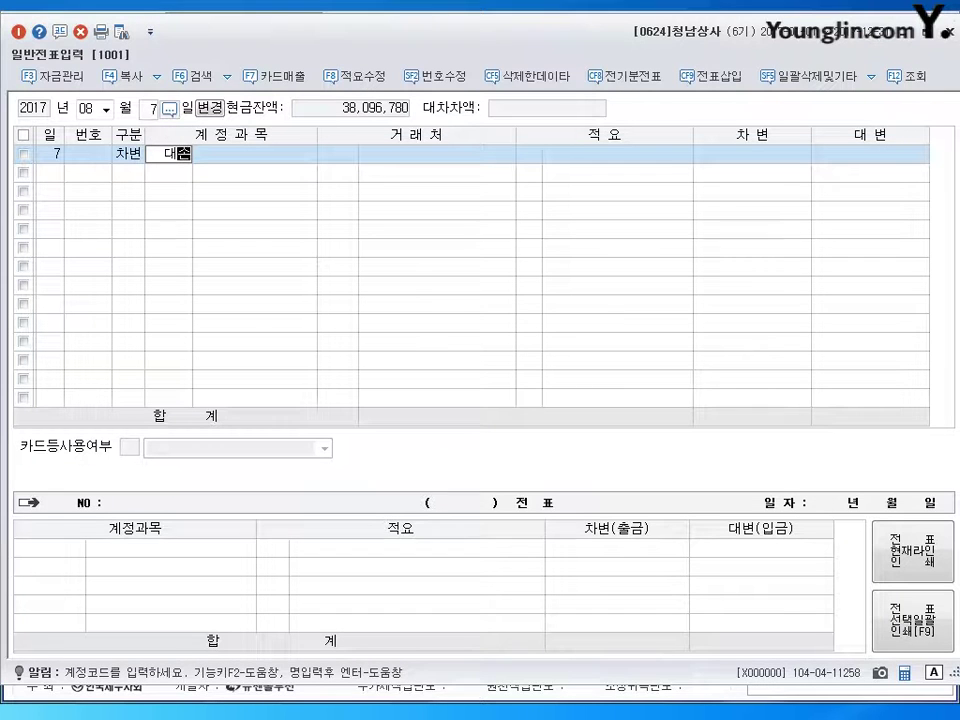
key(Return)
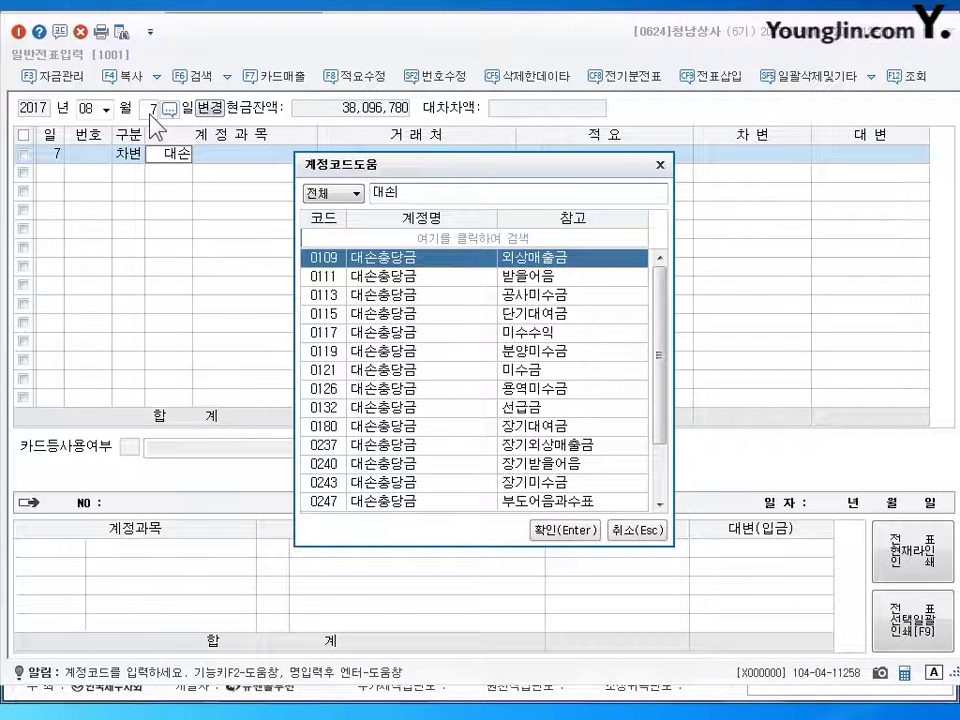
key(Down)
key(Down)
key(Down)
key(Up)
key(Up)
key(Up)
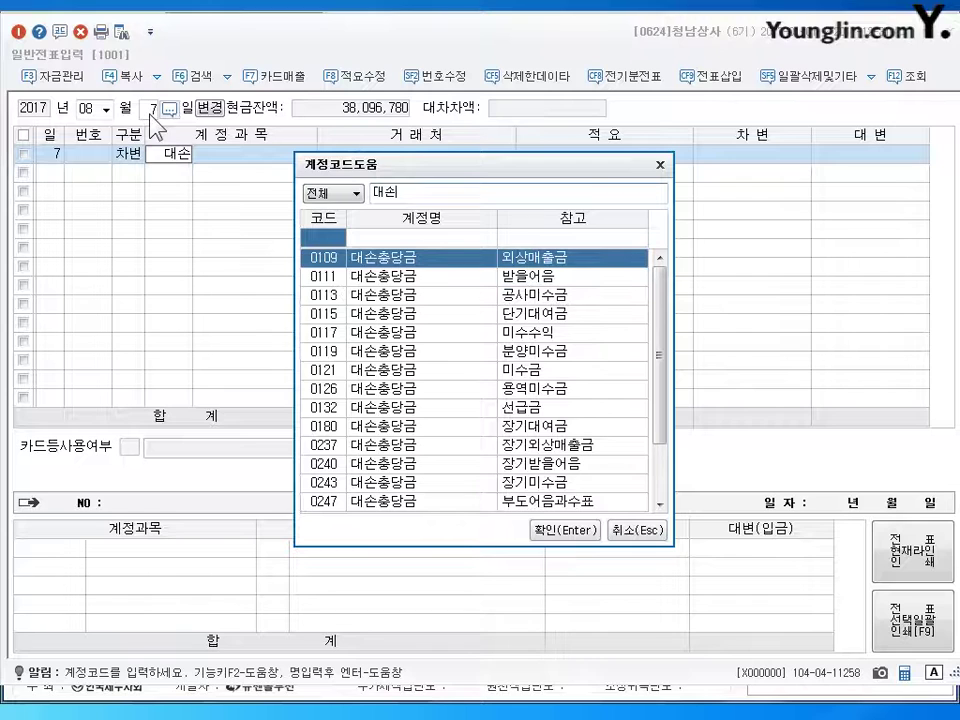
click(568, 530)
key(Return)
key(Return)
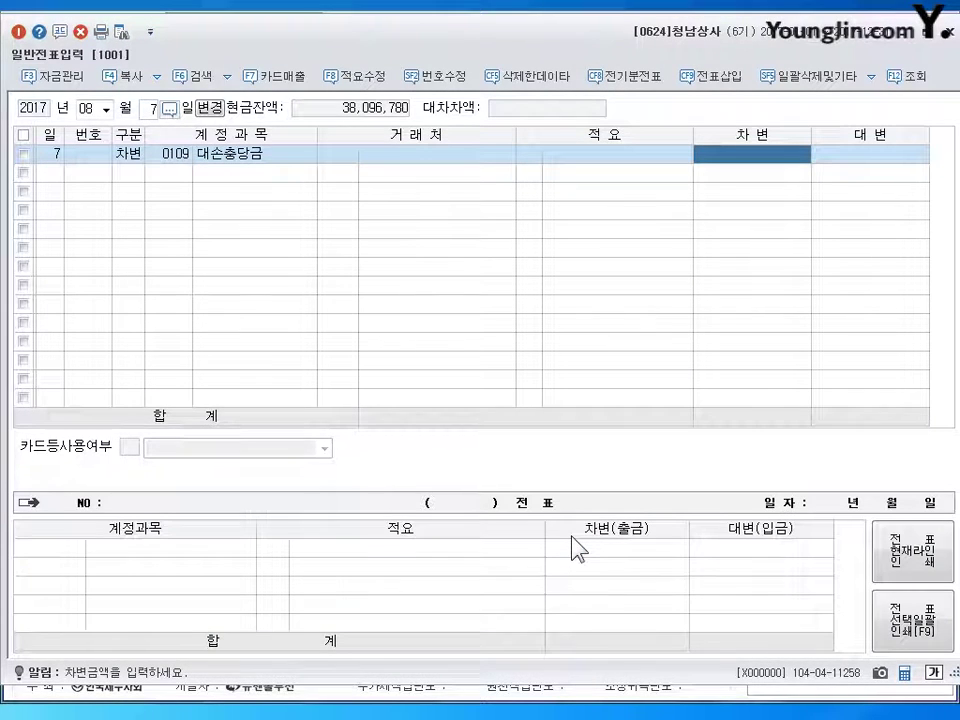
text(660000)
key(Return)
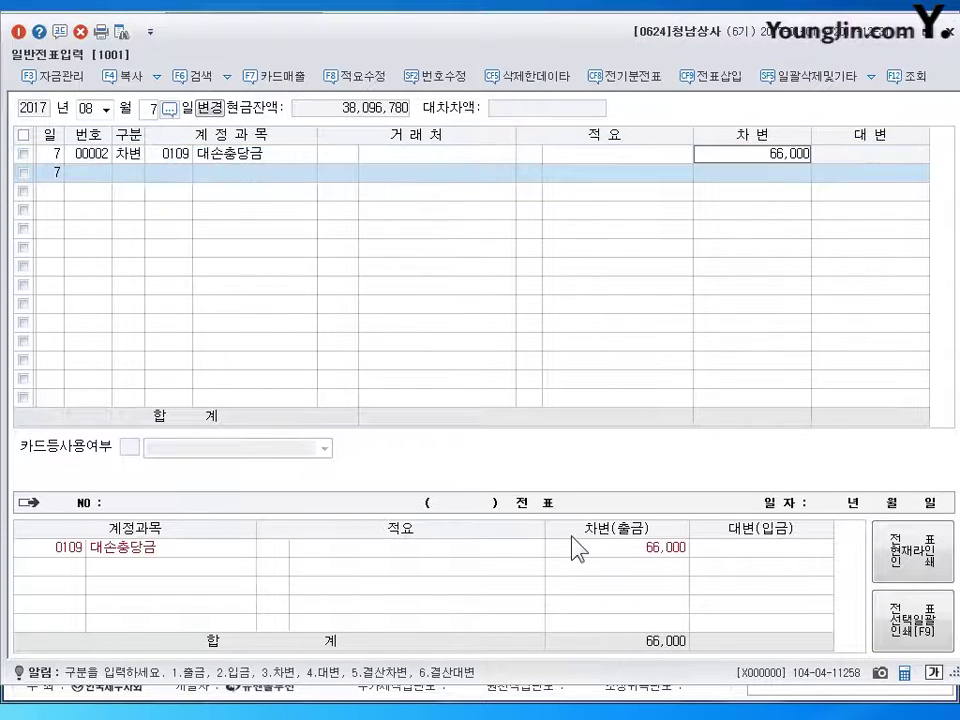
- Debit 0835 대손상각비 934,000 and credit 0108 외상매출금, looking up partner 성일
text(835)
key(Return)
key(Return)
key(Return)
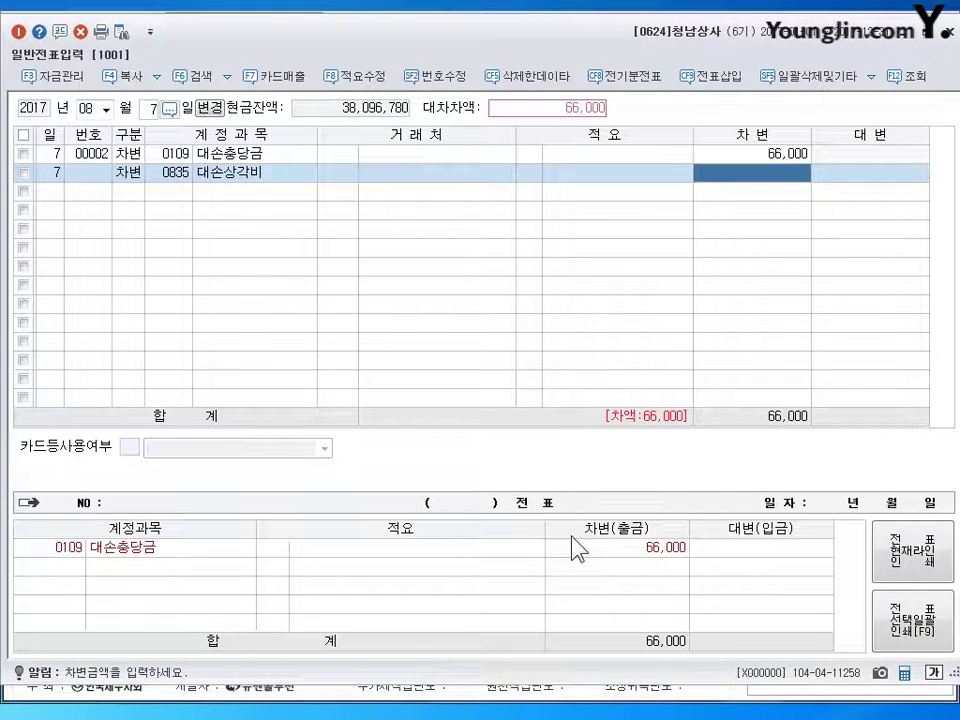
text(934000)
key(Return)
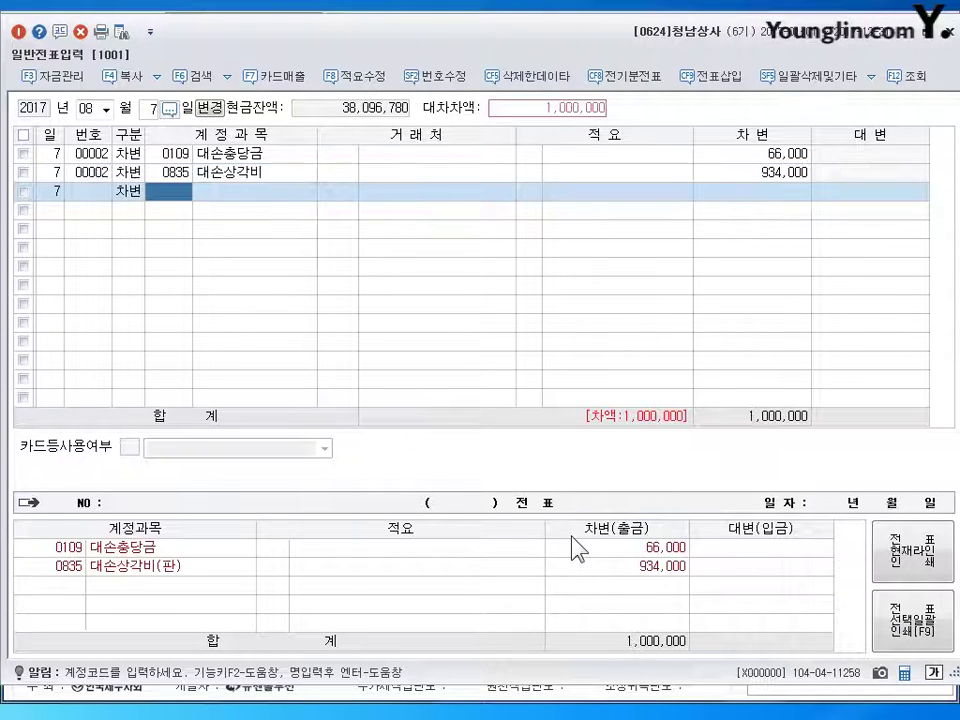
text(4108)
key(Return)
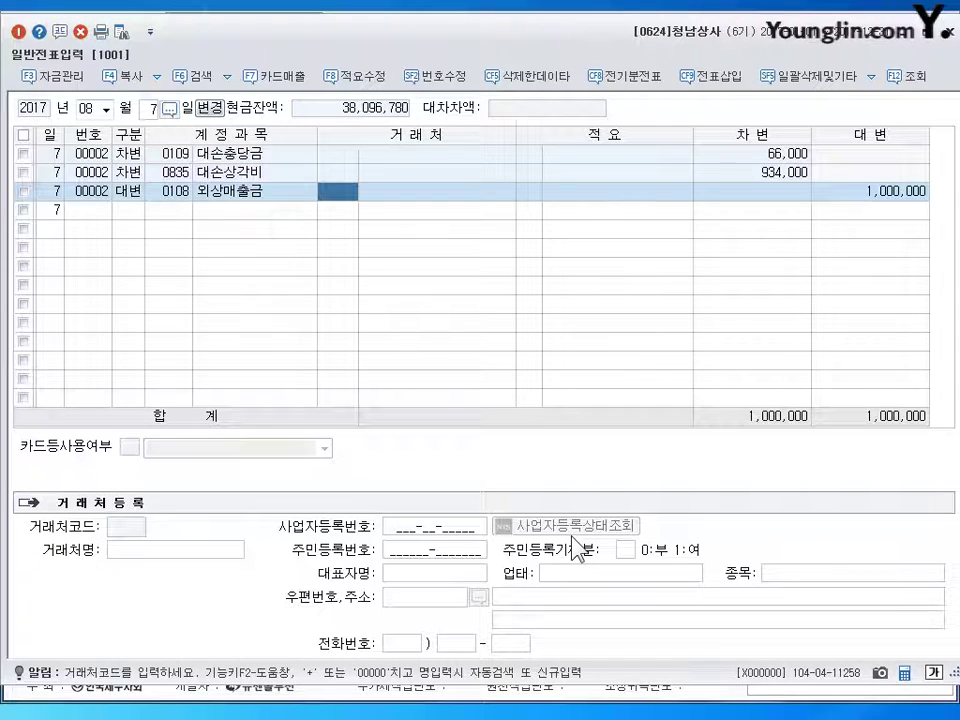
text(성일)
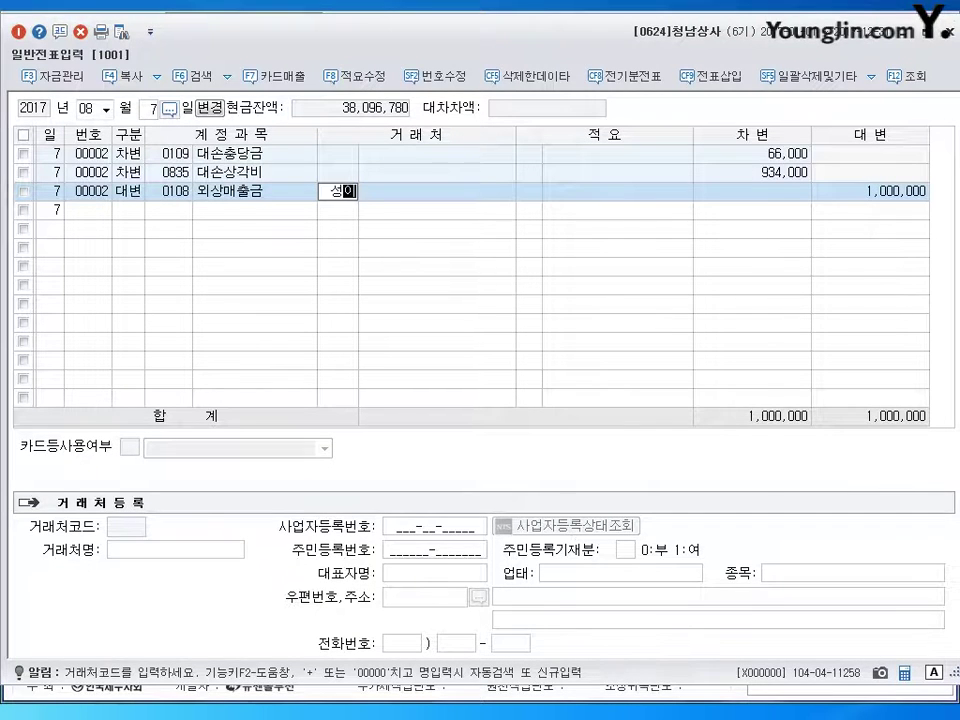
key(Return)
key(Return)
key(Return)
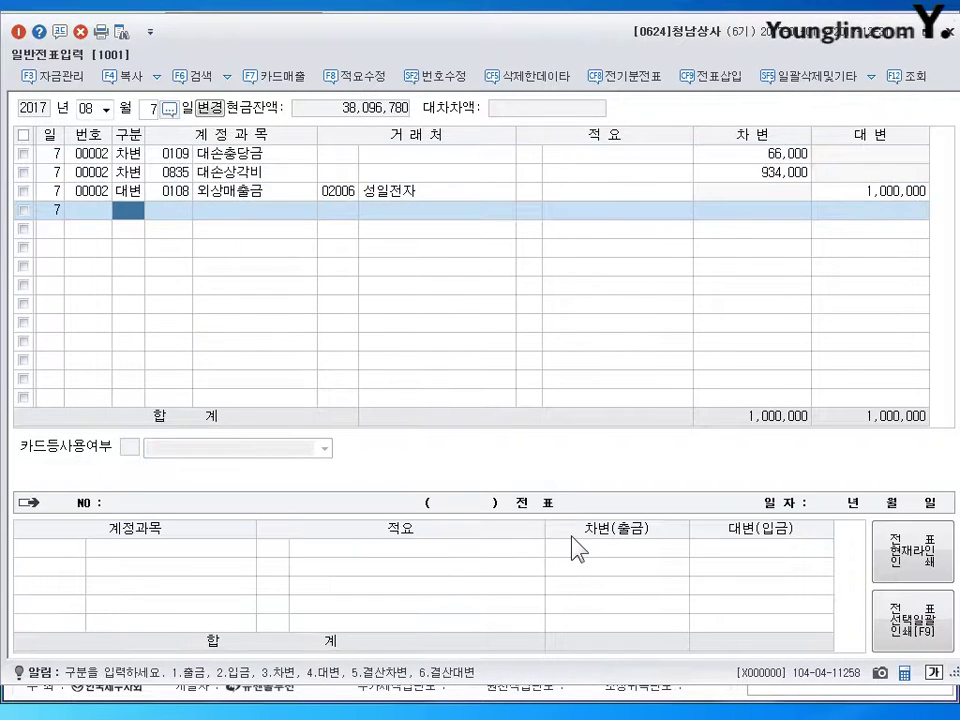
- Date the voucher August 15 and debit 0208 차량운반구 500,000
click(152, 110)
text(15)
key(Return)
text(3)
key(Return)
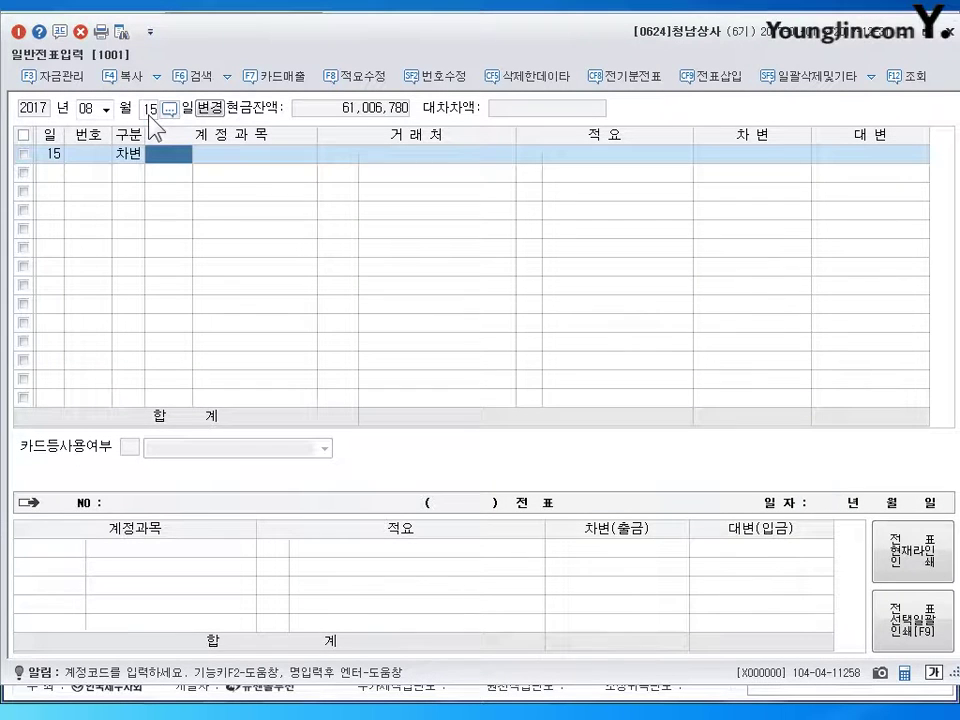
text(208)
key(Return)
key(Return)
key(Return)
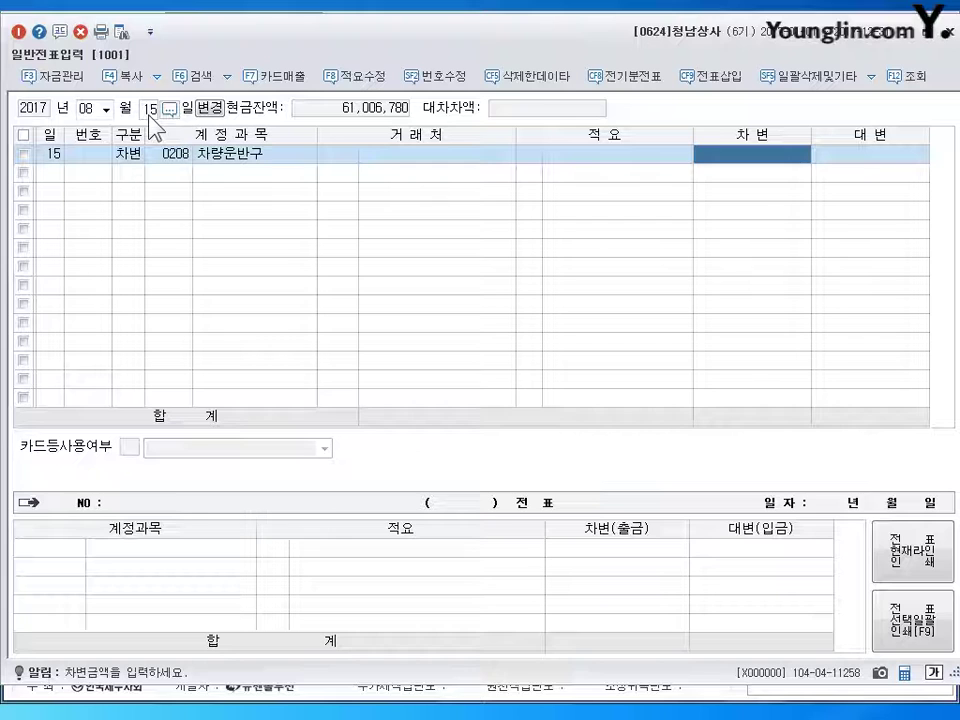
text(5000000)
key(Return)
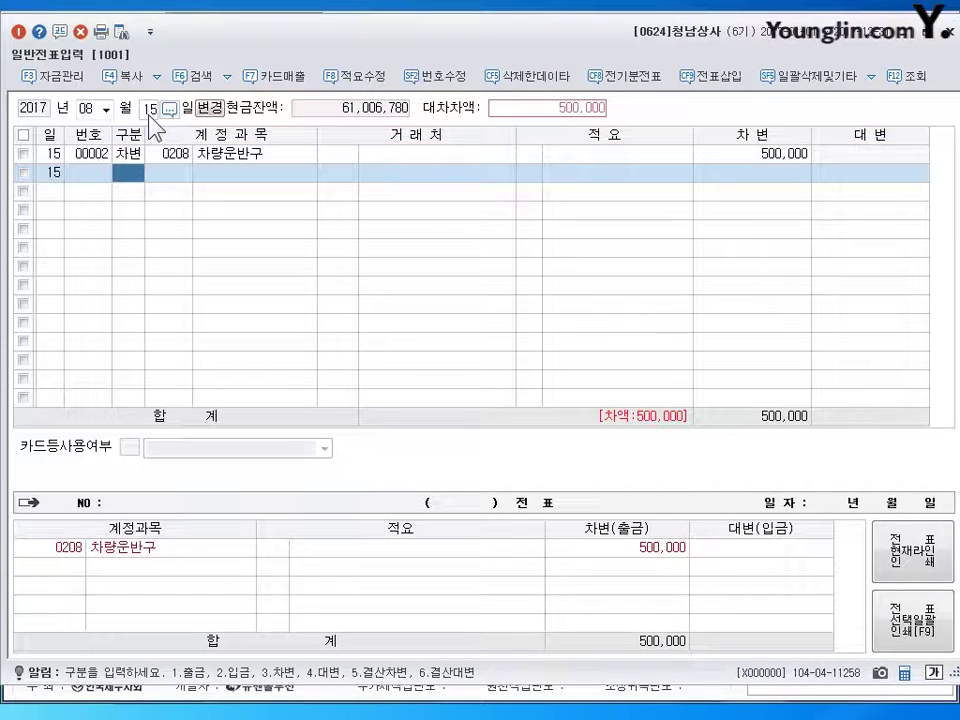
- Credit 0102 당좌예금 300,000 and 0253 미지급금 200,000 owed to 세련튜닝
text(4102)
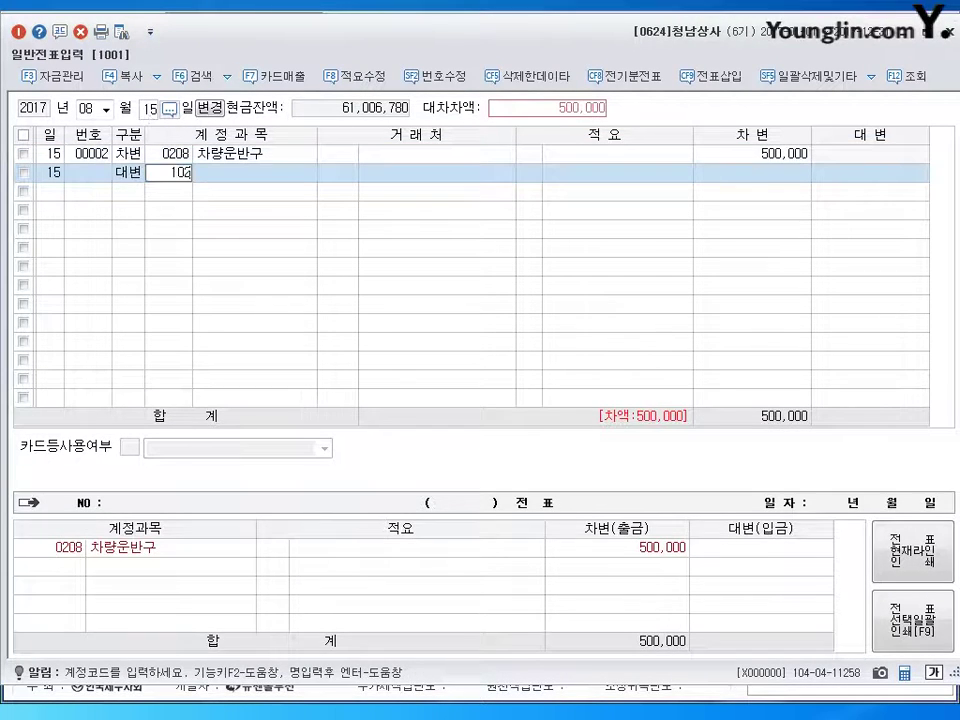
key(Return)
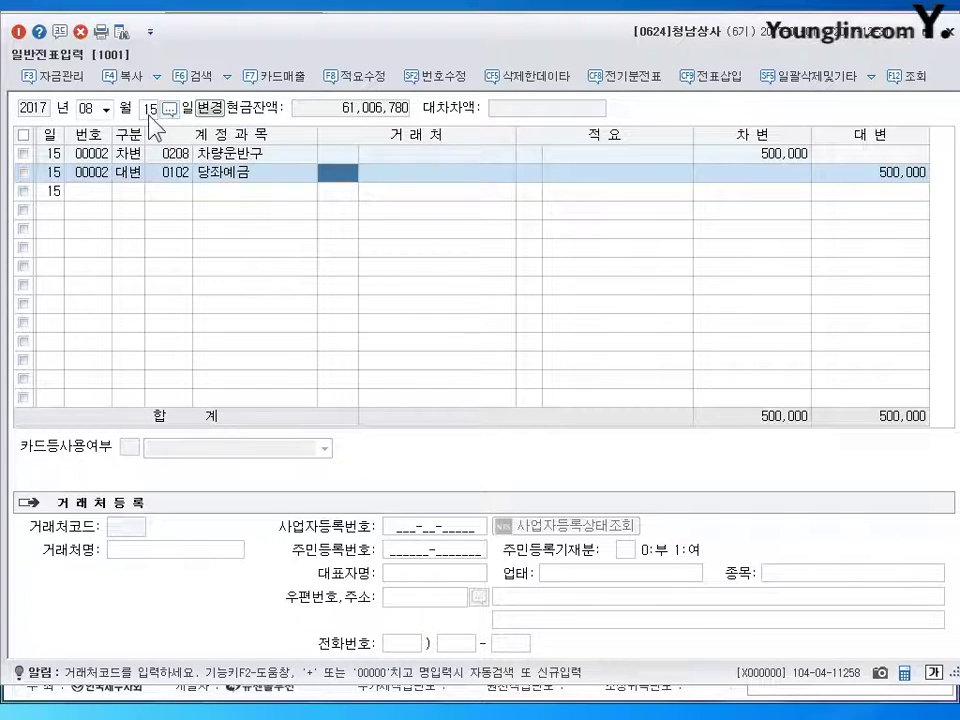
key(Return)
key(Return)
key(Return)
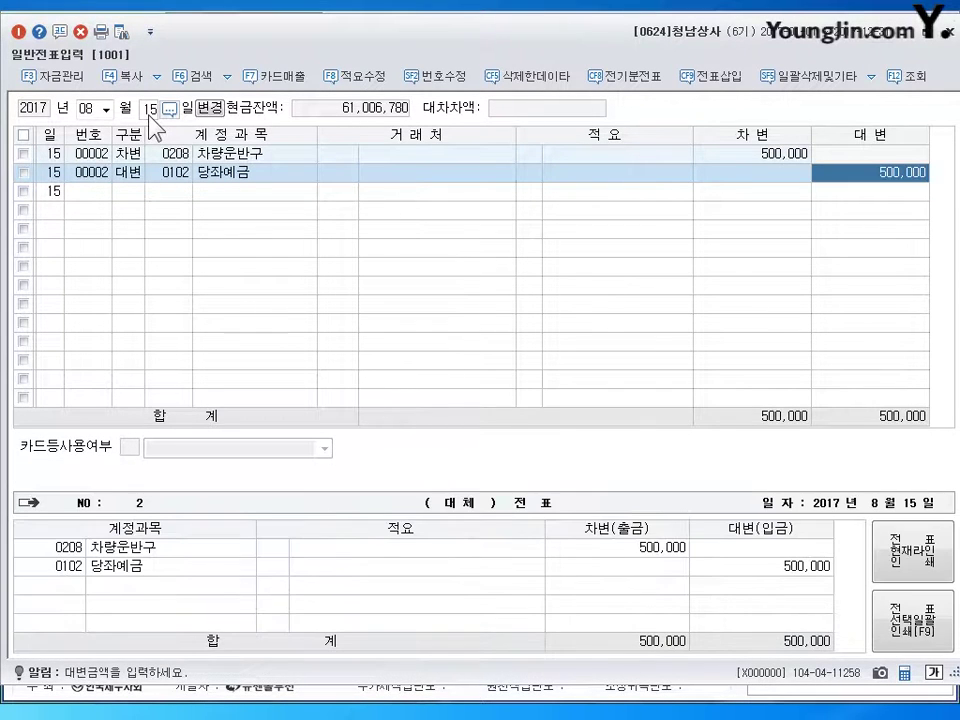
text(300000)
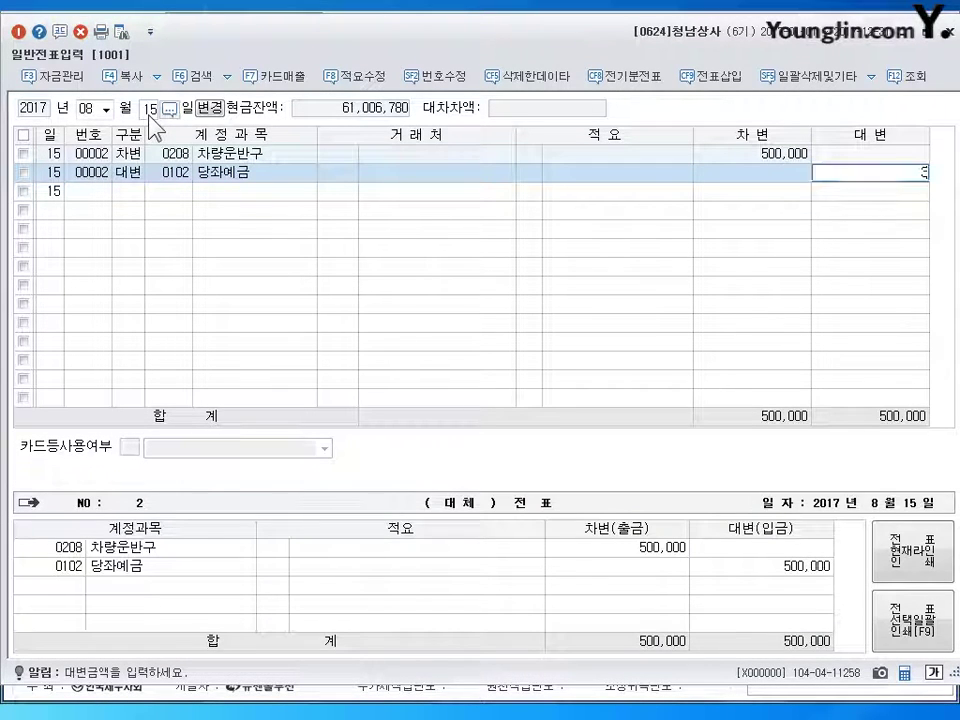
key(Return)
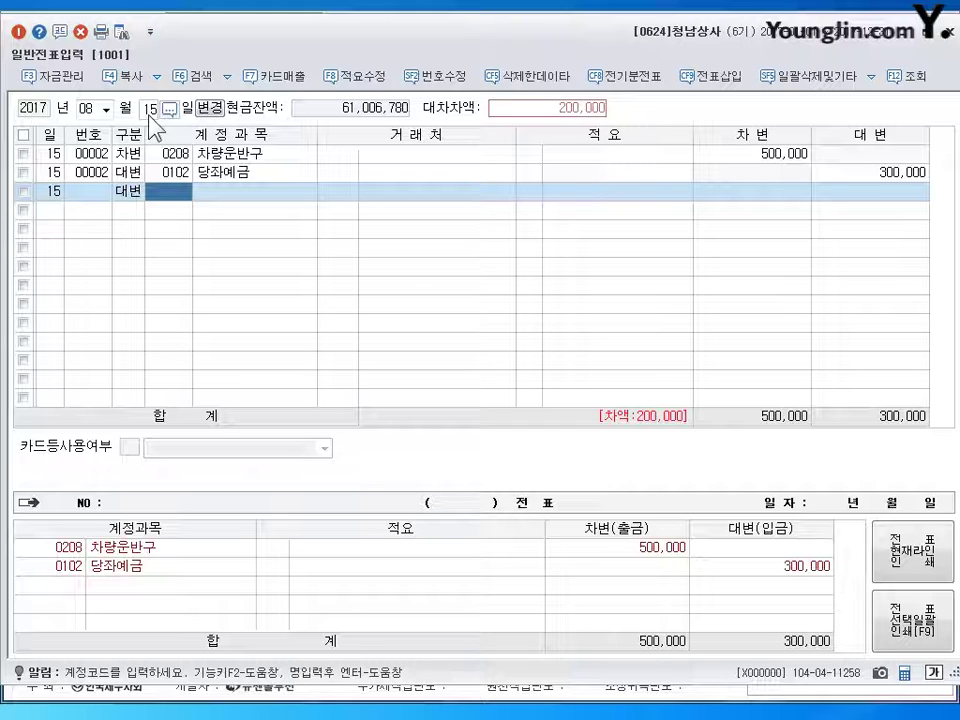
text(253)
key(Return)
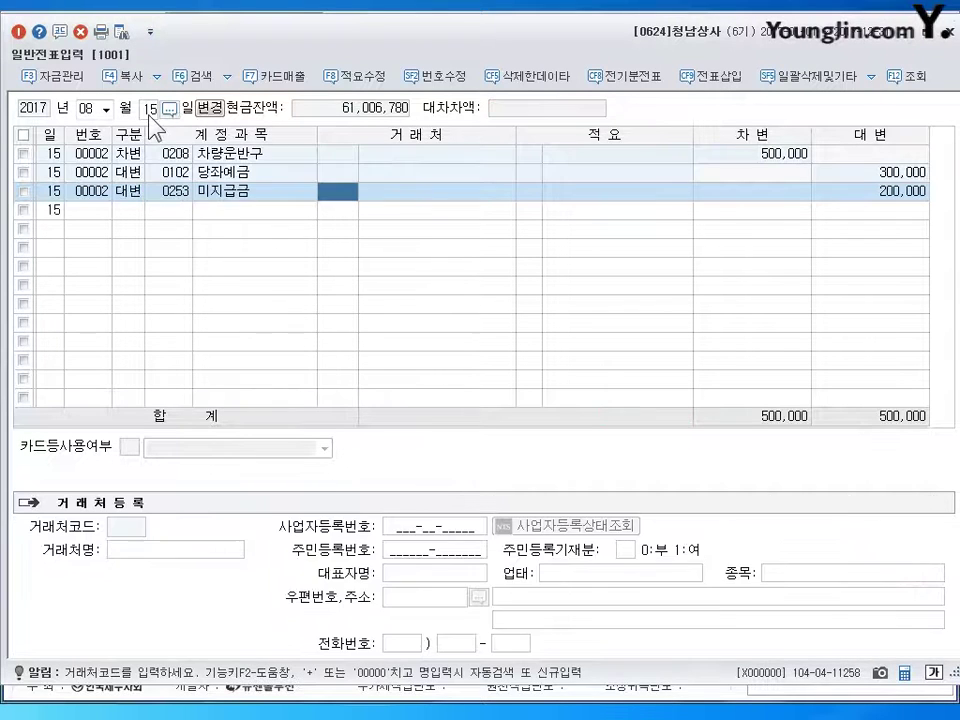
text(세)
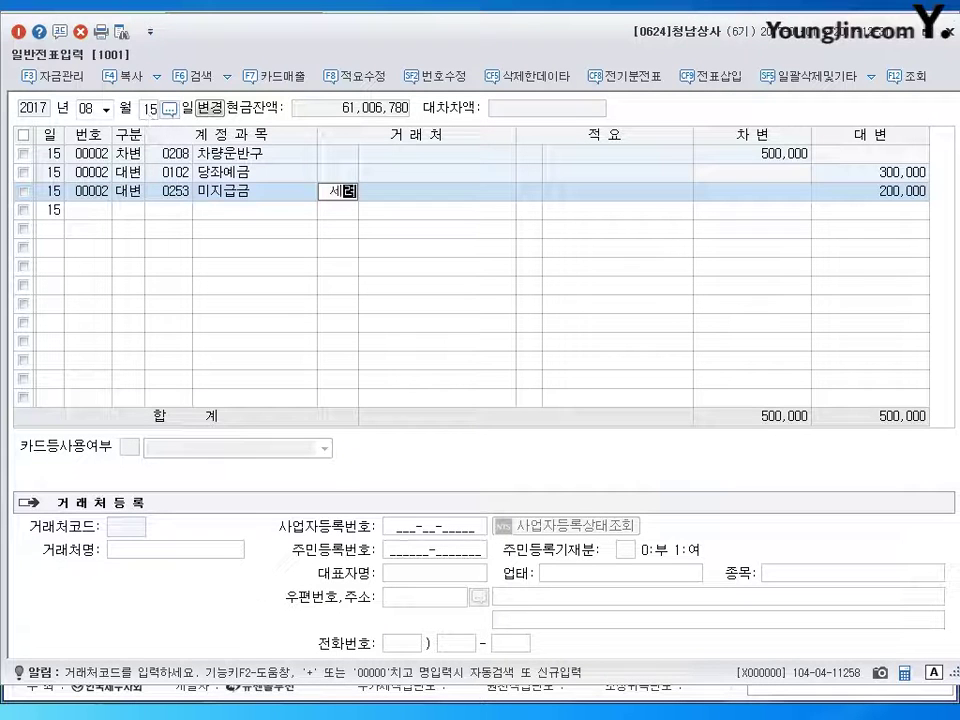
text(련)
key(Return)
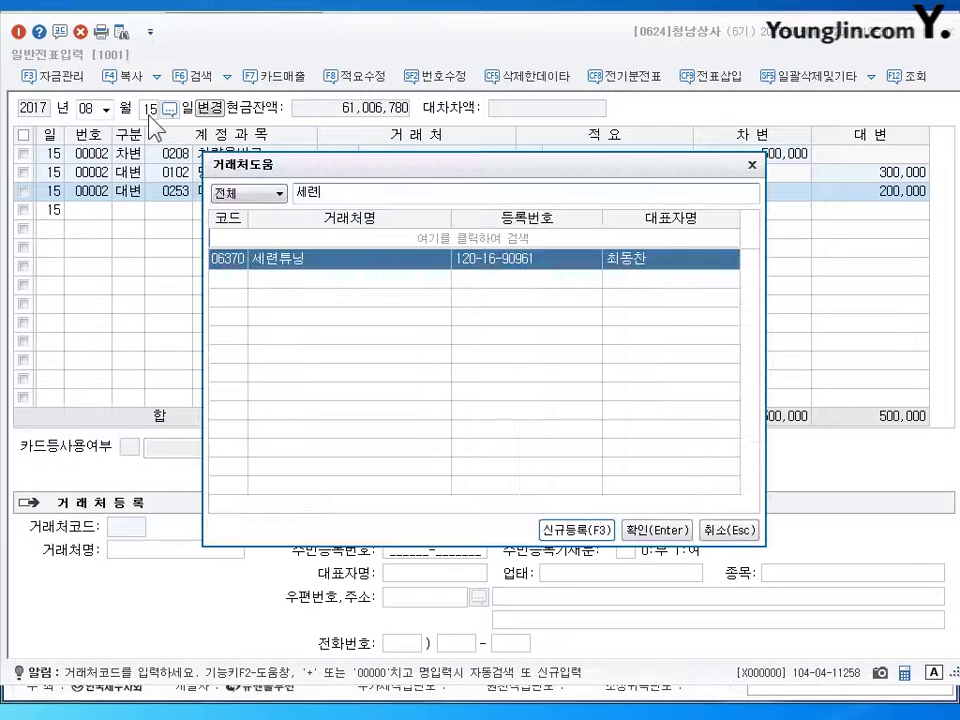
key(Escape)
key(Return)
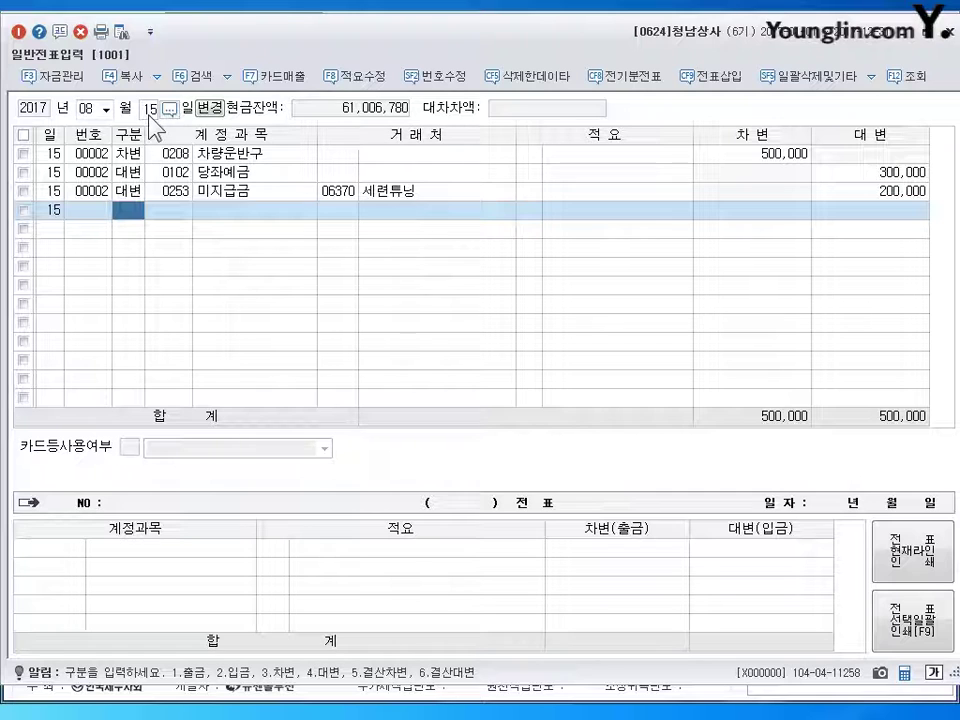
- Date the voucher August 24 and debit 0251 외상매입금 4,000,000 to 영동상사
click(149, 115)
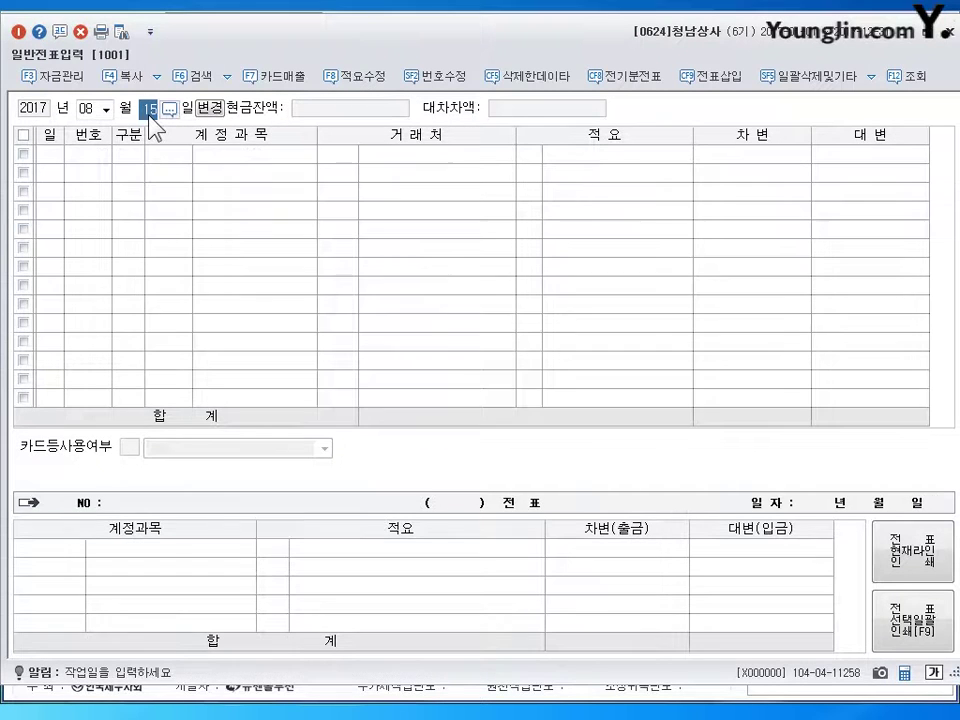
text(24)
key(Return)
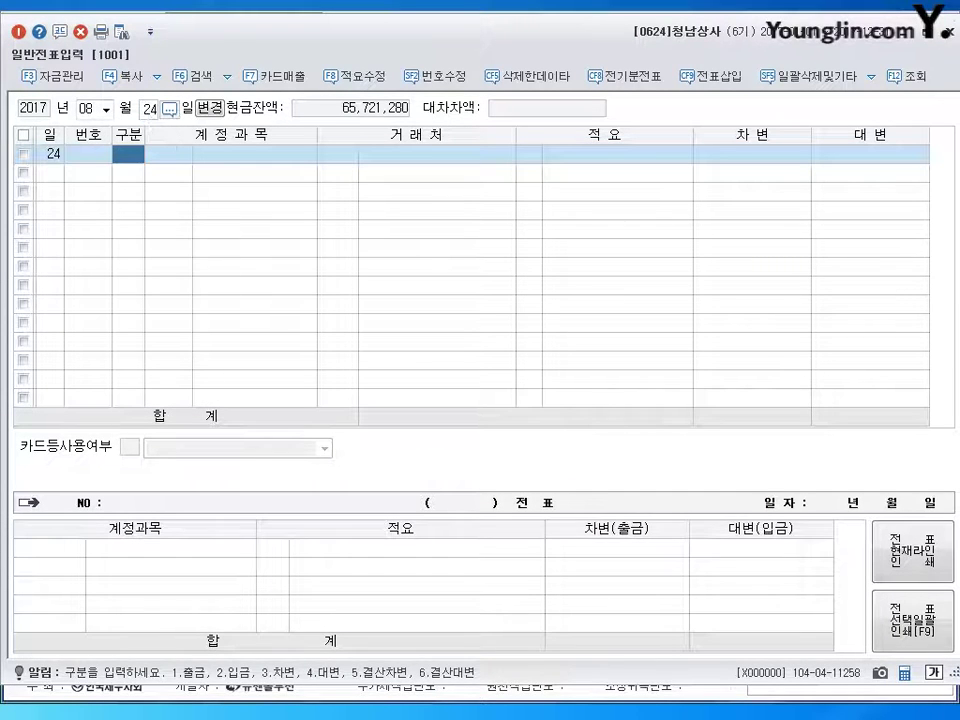
text(3)
text(251)
key(Return)
text(영동)
key(Return)
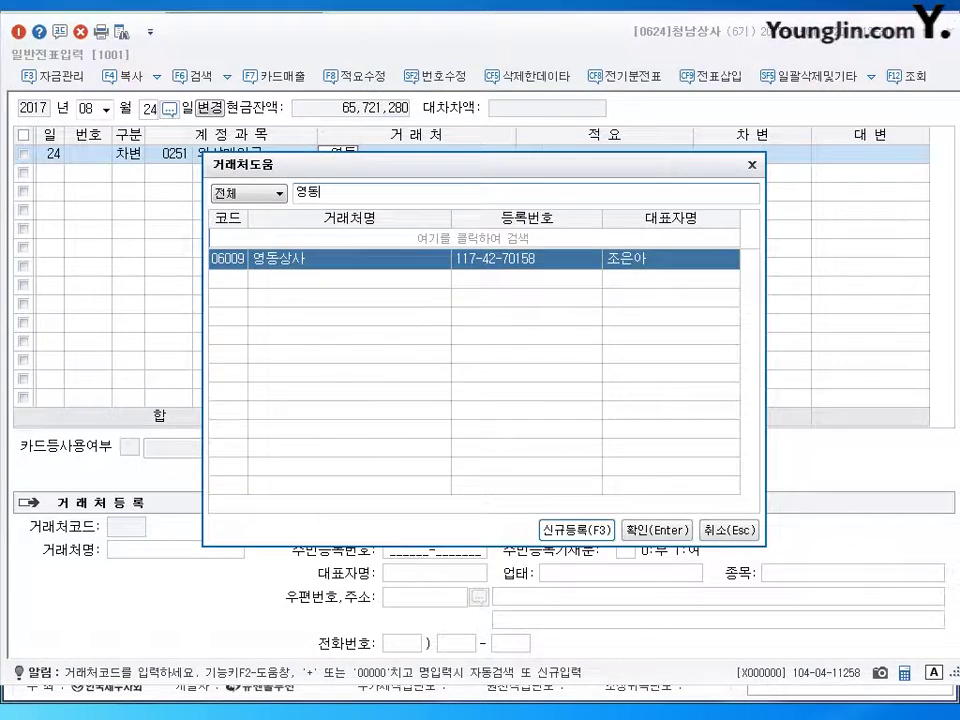
key(Return)
key(Return)
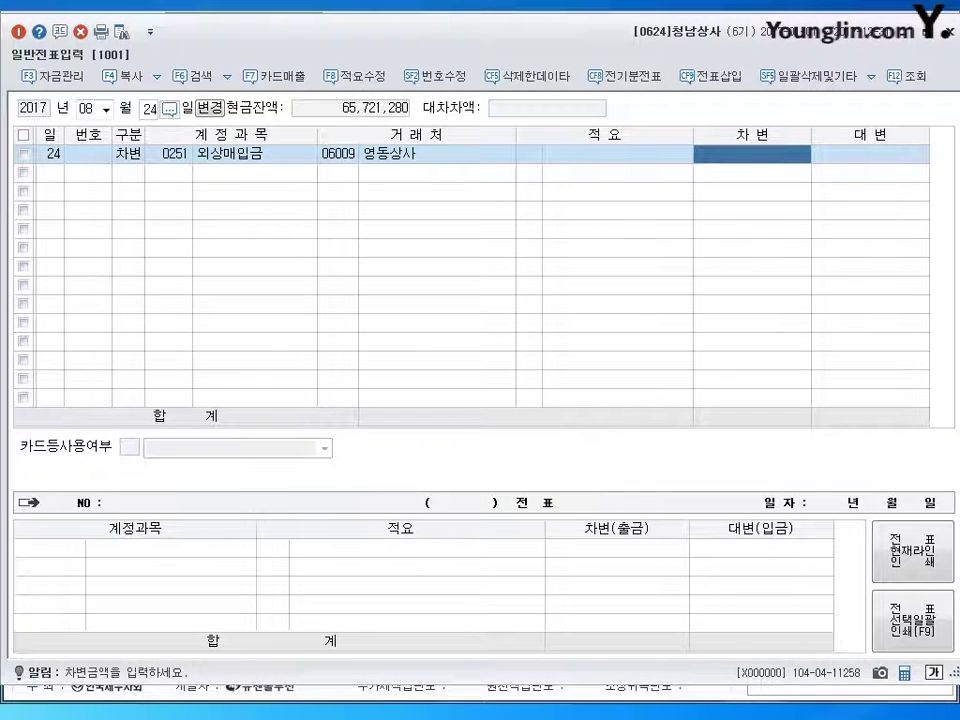
text(4000000)
key(Return)
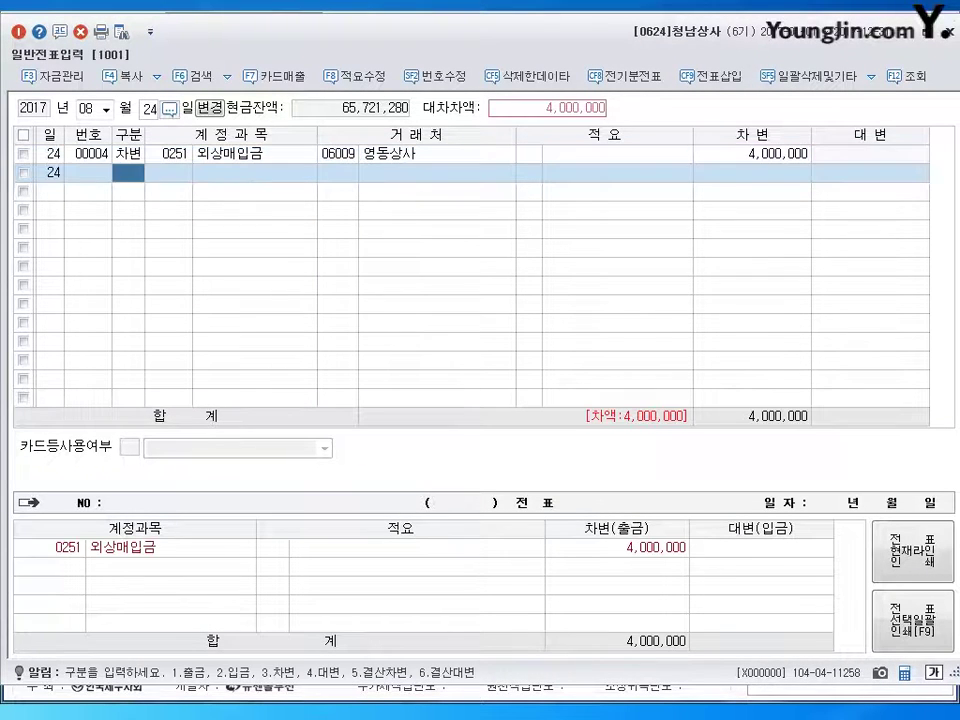
- Credit 매입할인 120,000 and 0103 보통예금 3,880,000 to balance the voucher
key(4)
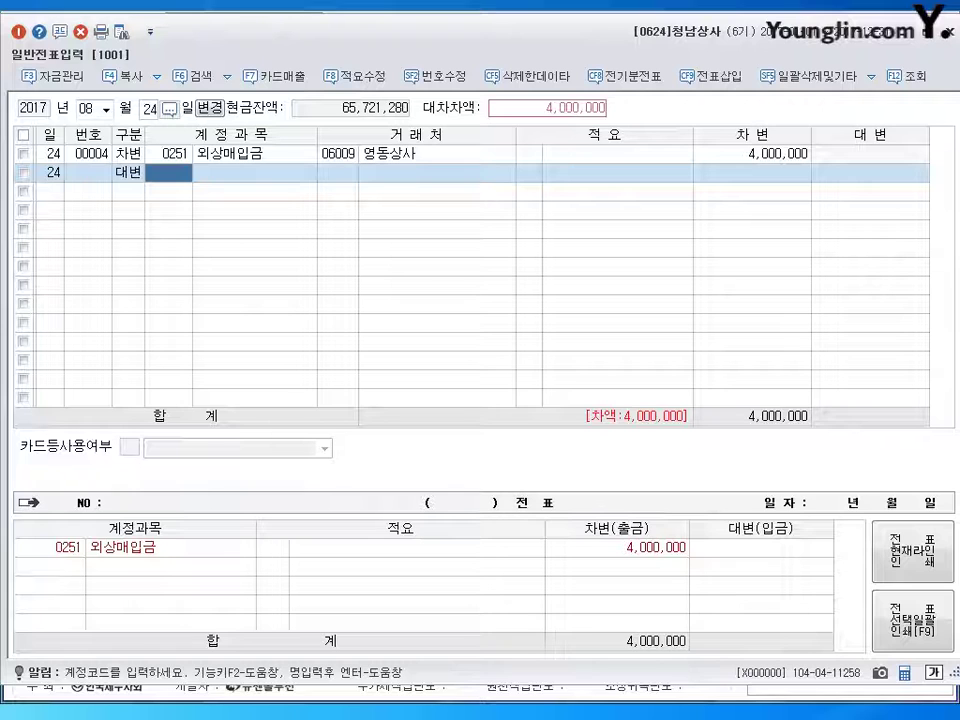
text(매입)
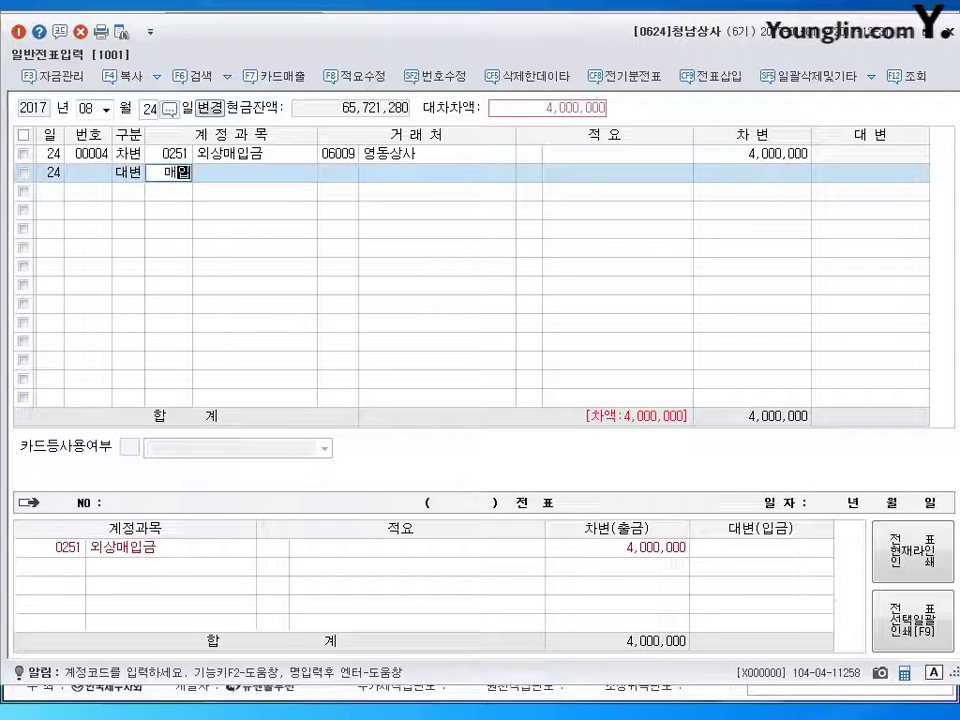
key(Return)
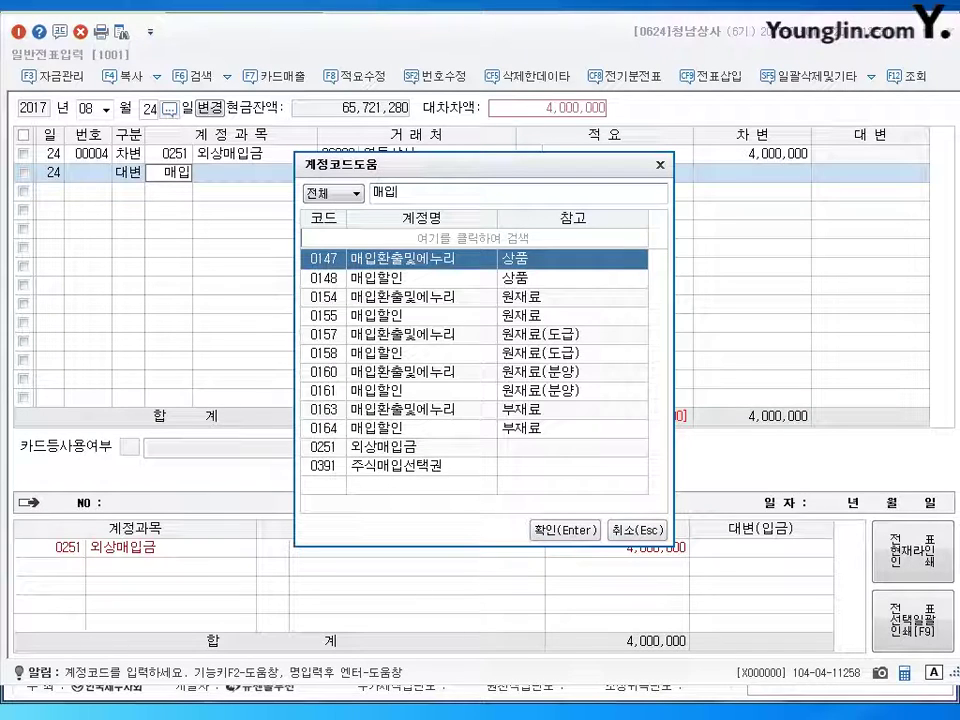
click(400, 277)
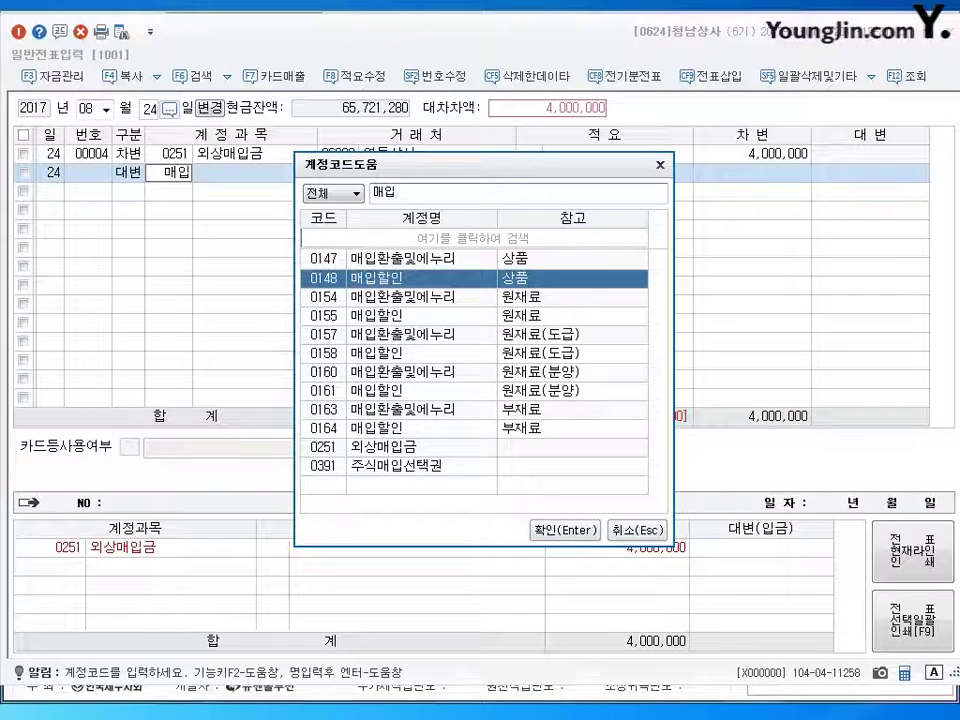
key(Return)
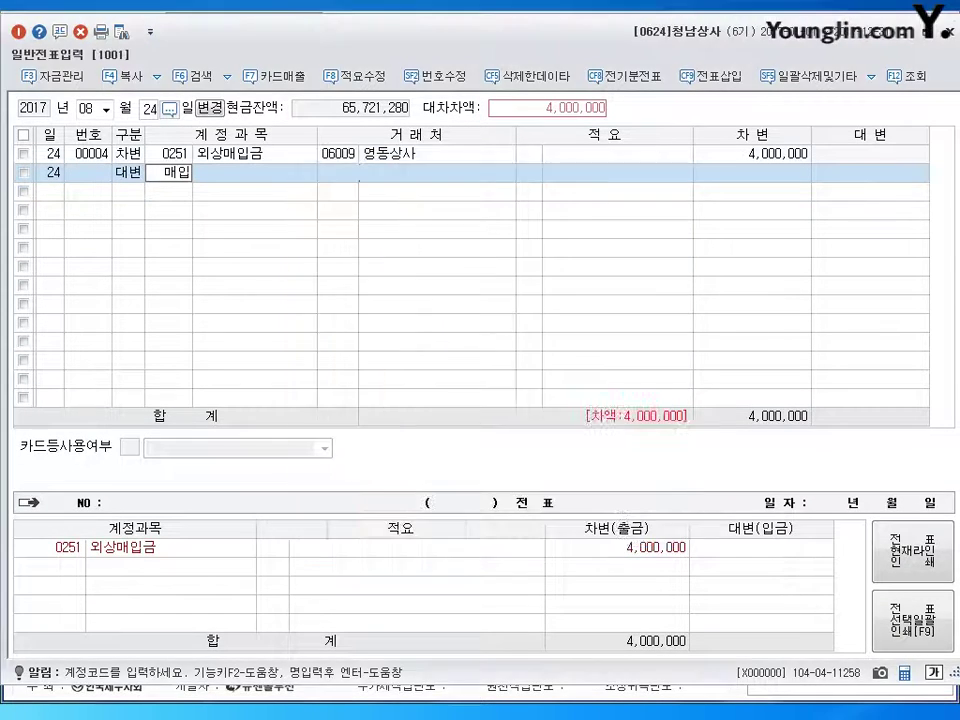
key(Return)
text(1200000)
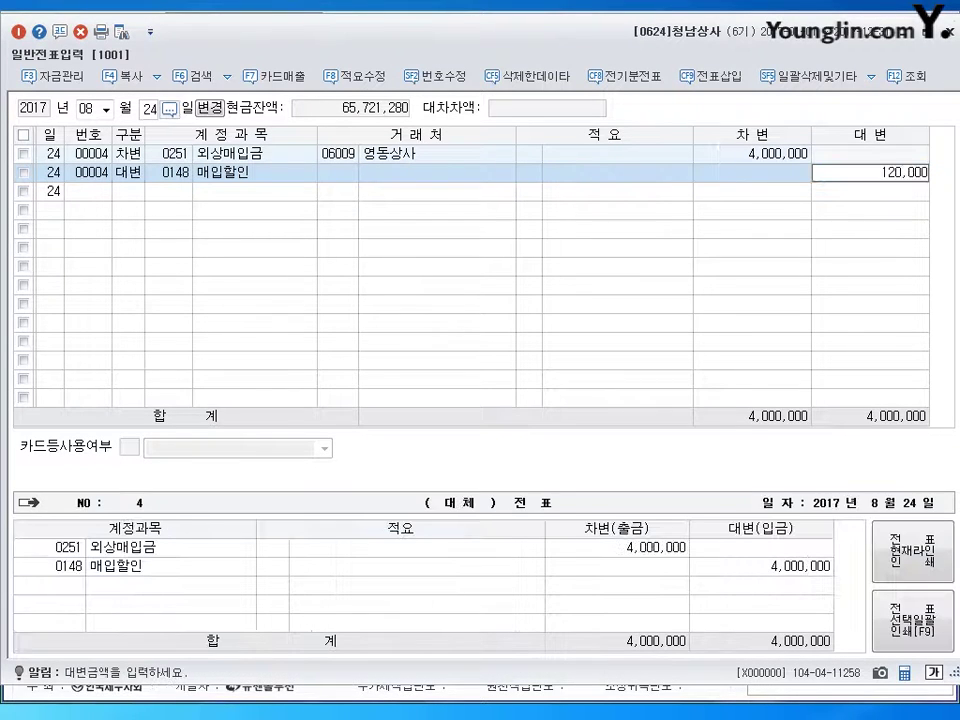
key(Return)
key(4)
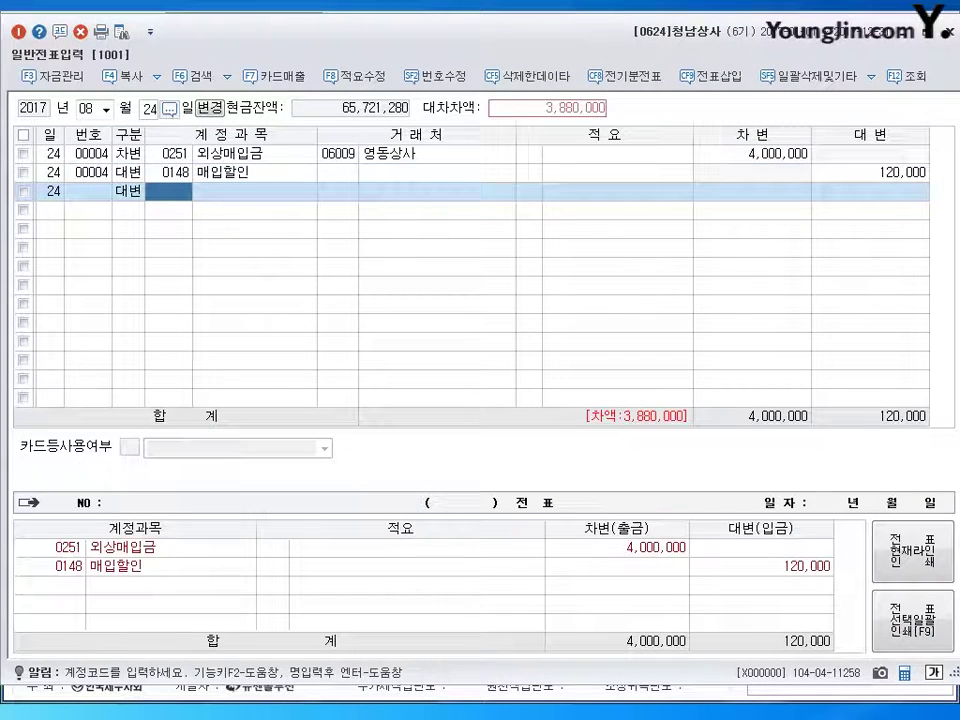
text(103)
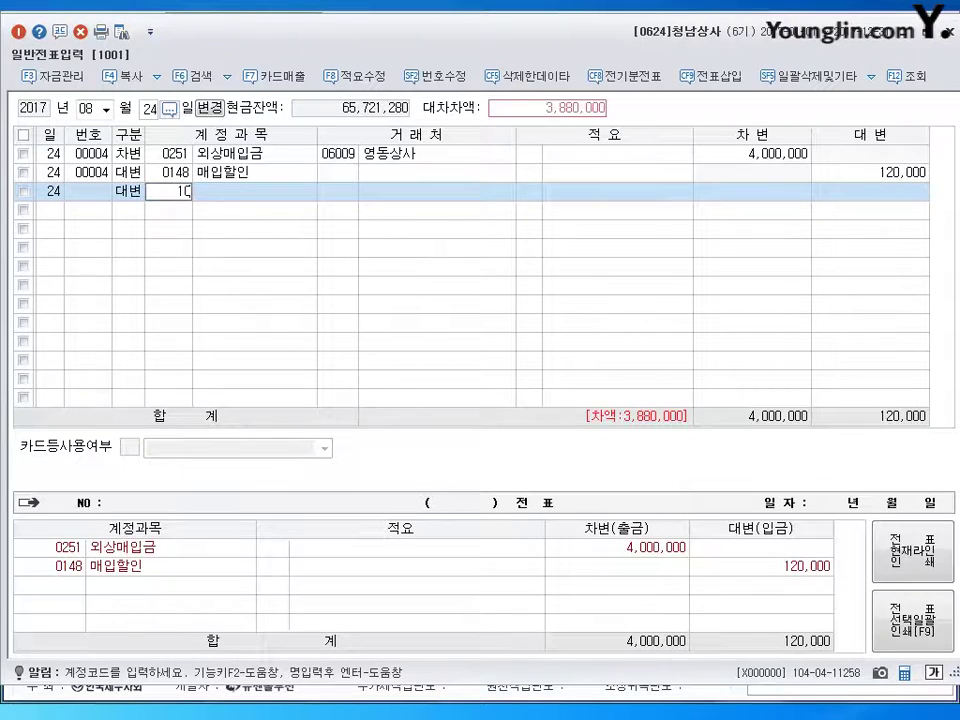
key(Return)
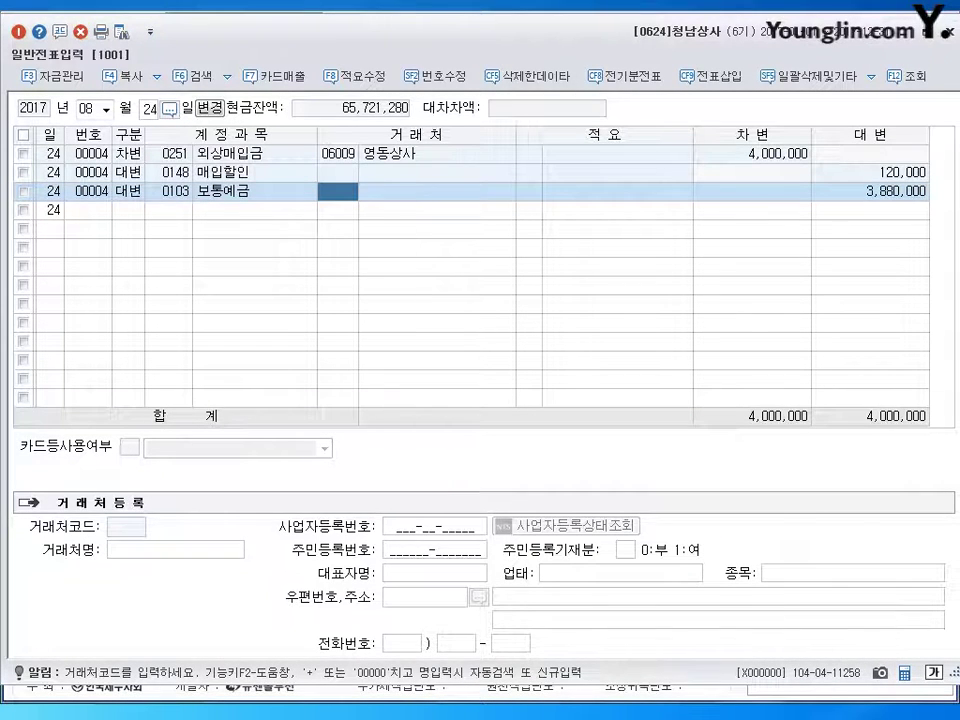
key(Return)
key(Return)
key(Return)
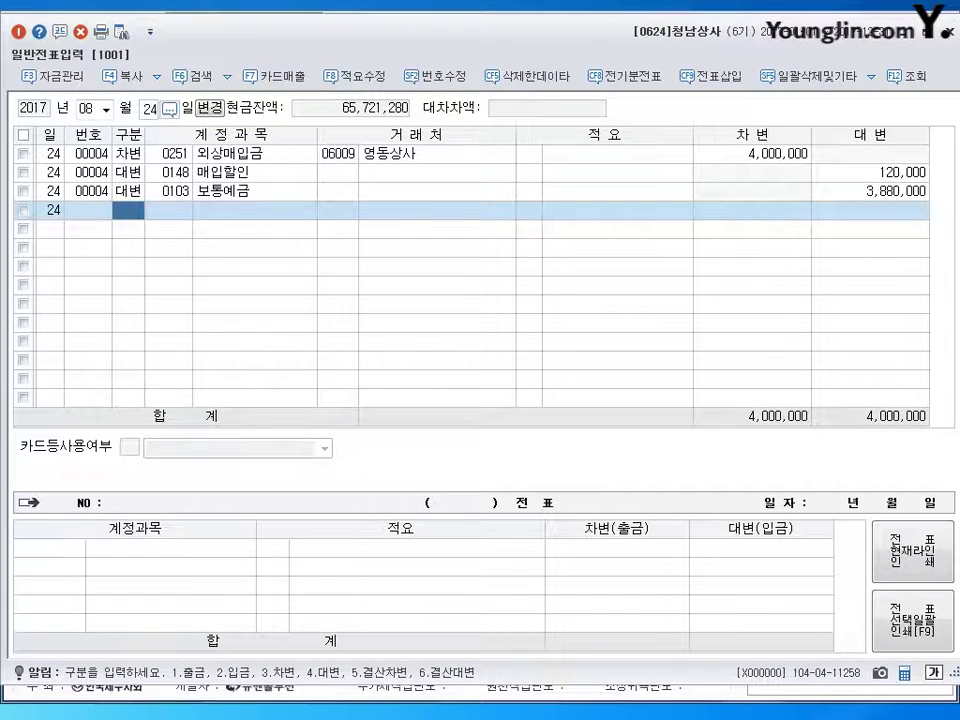
- Date the voucher September 4 and debit 0259 선수금 500,000 for 목포상사
click(90, 109)
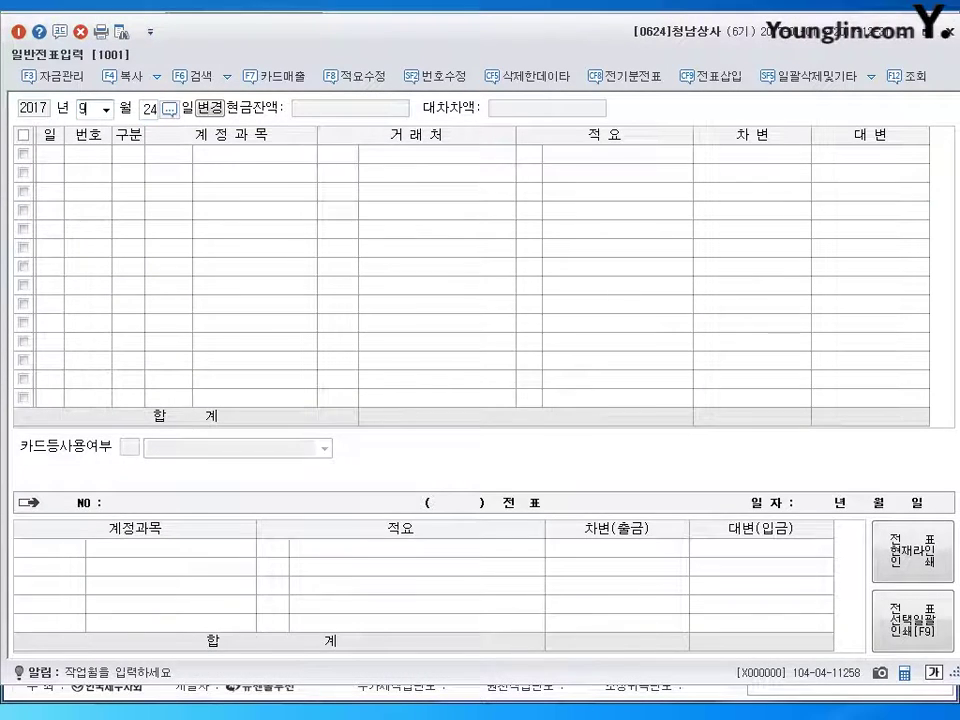
text(09)
text(4)
key(Return)
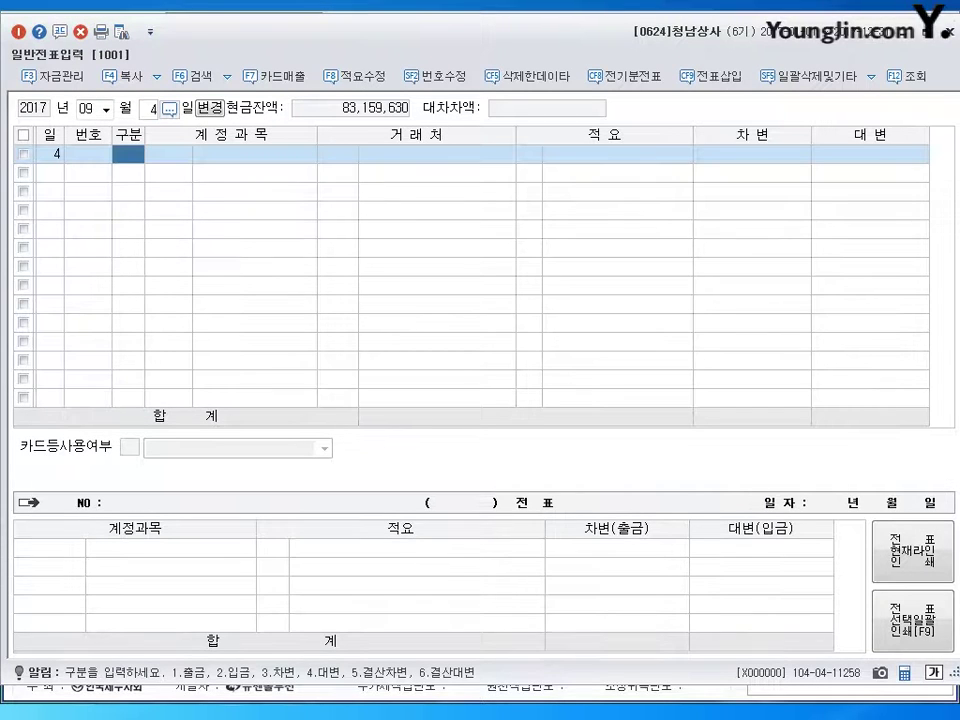
text(3)
key(Return)
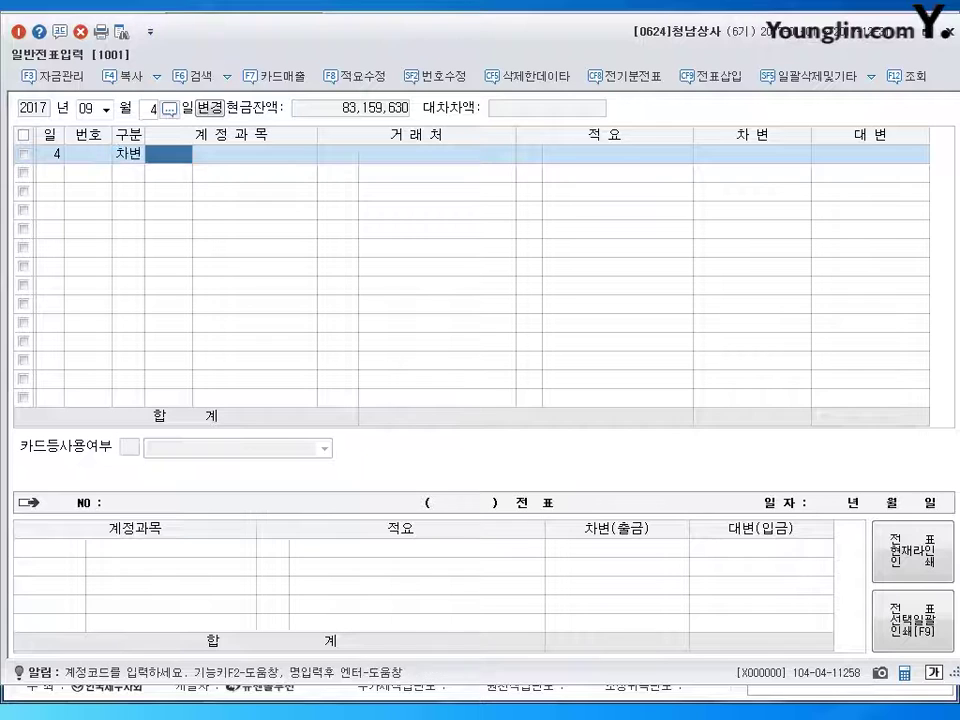
text(259)
key(Return)
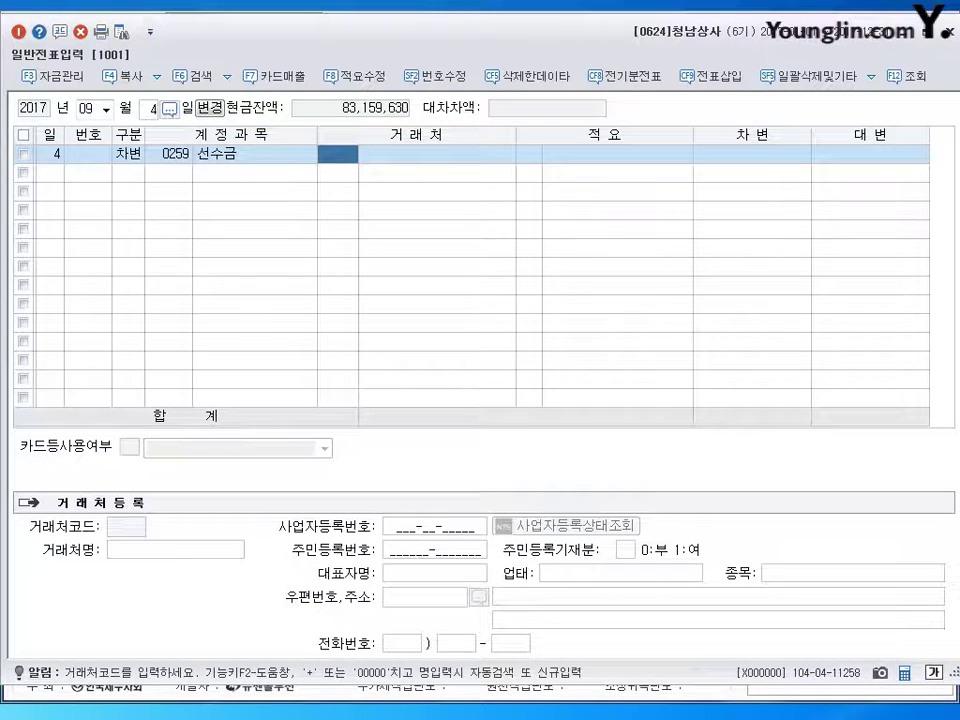
text(목포)
key(Return)
key(Return)
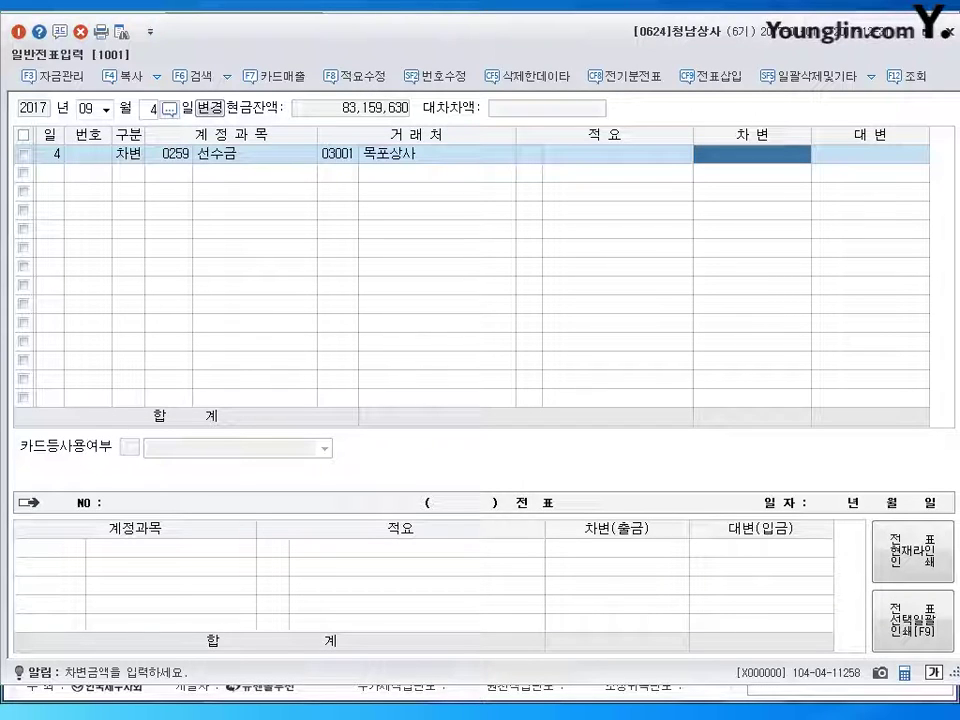
text(5000000)
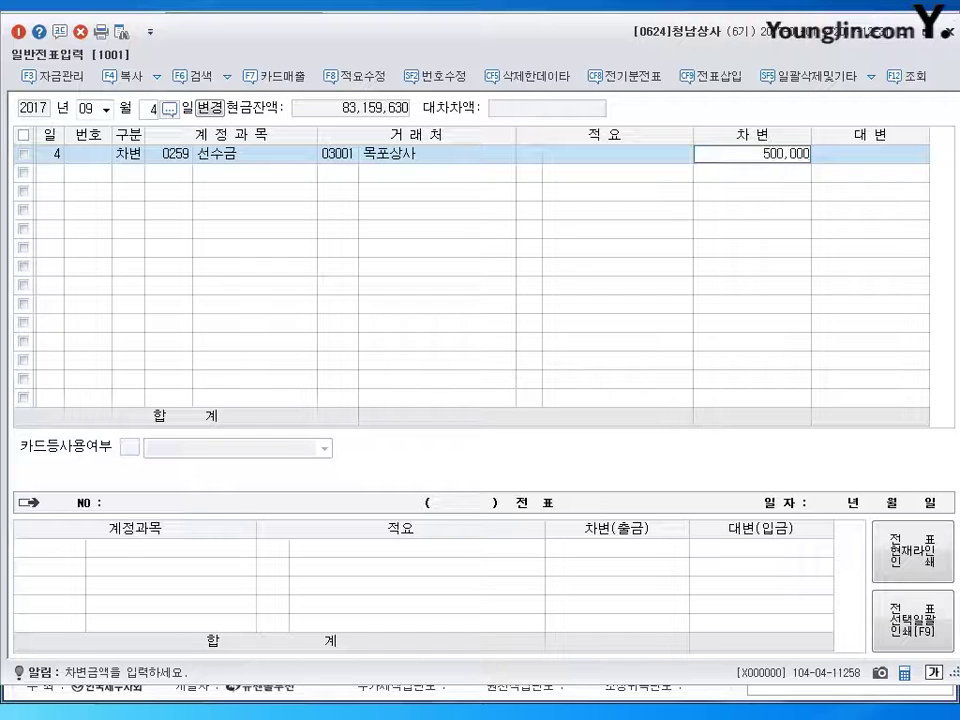
key(Return)
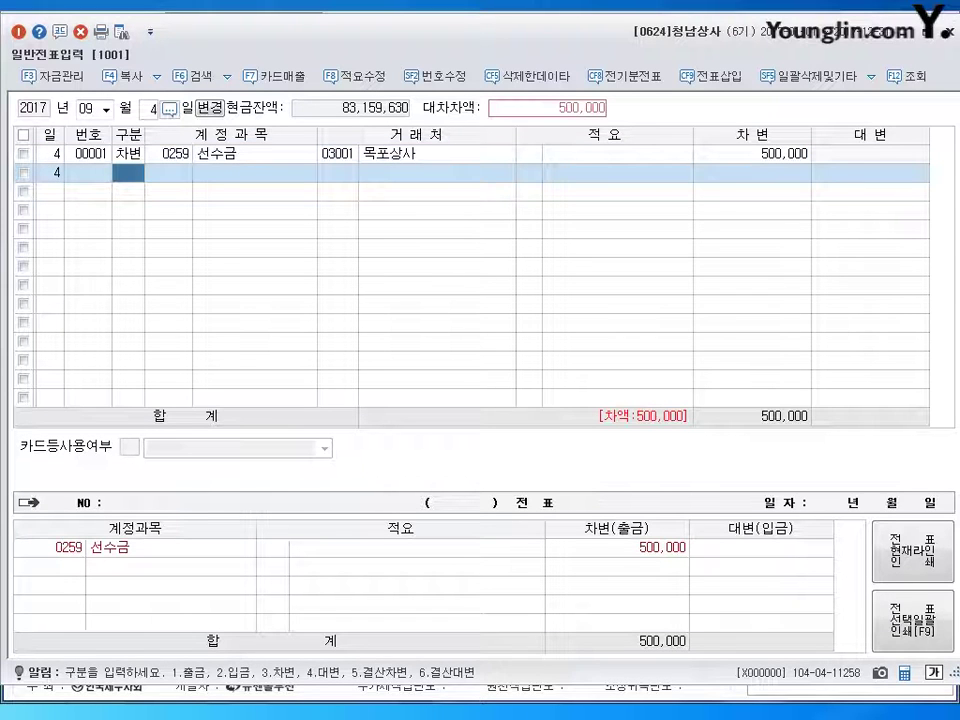
- Debit 0110 받을어음 3,000,000 with 목포상사 as partner
text(3)
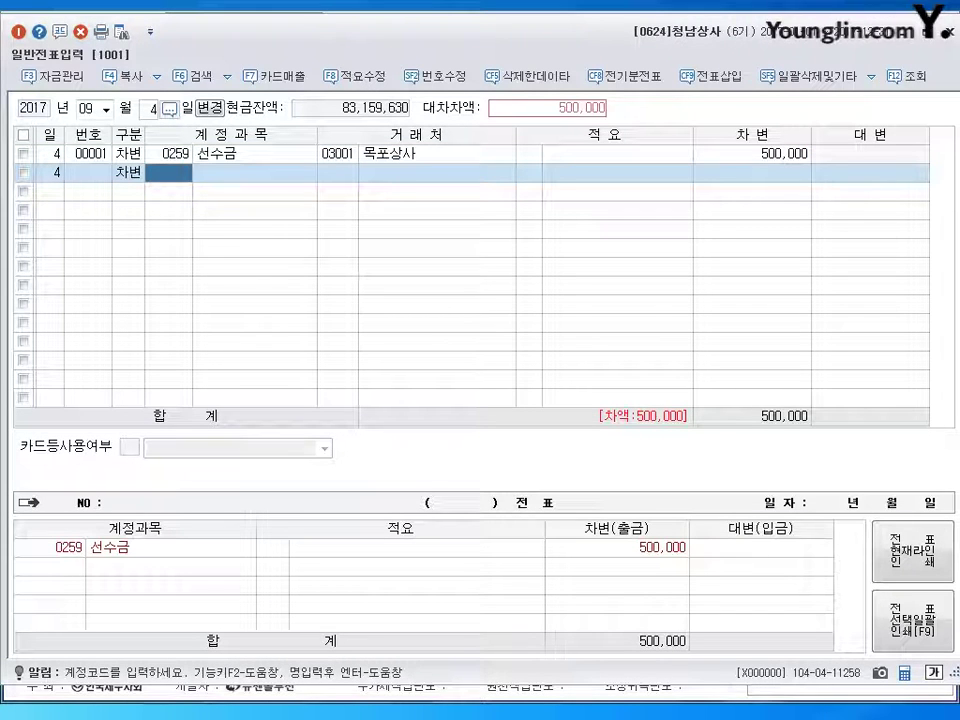
text(110)
key(Return)
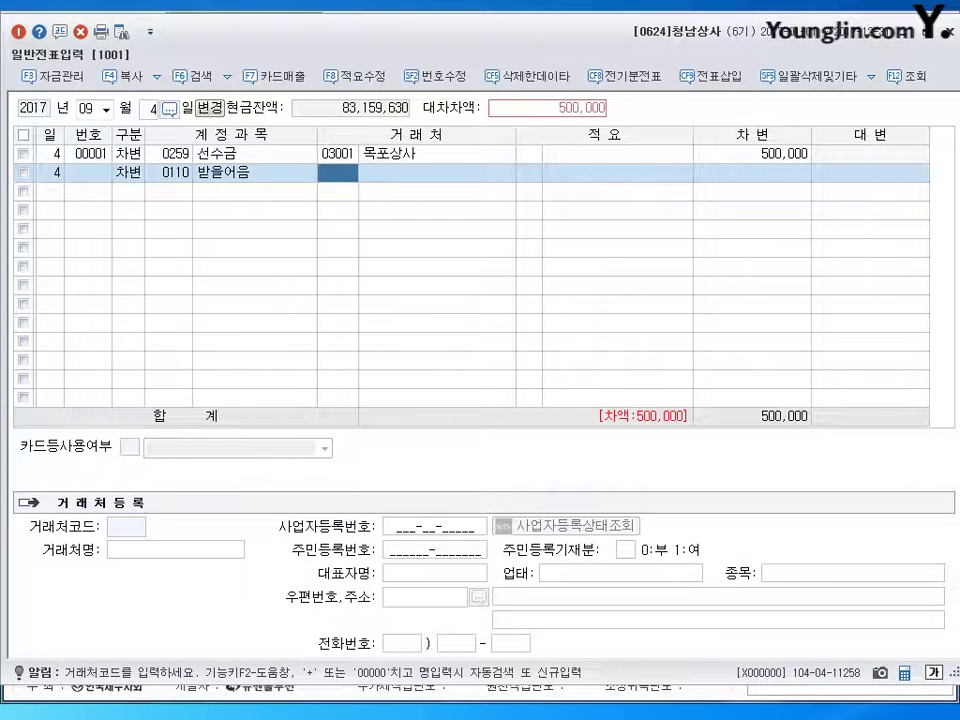
click(337, 154)
click(338, 172)
click(338, 154)
click(338, 172)
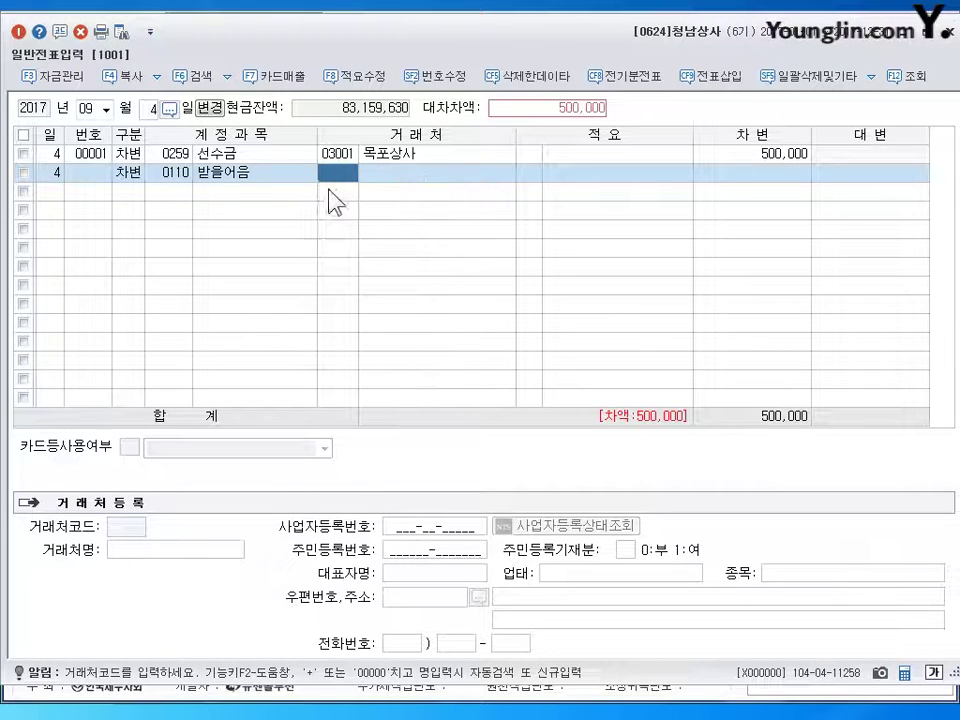
key(plus)
key(Return)
key(Return)
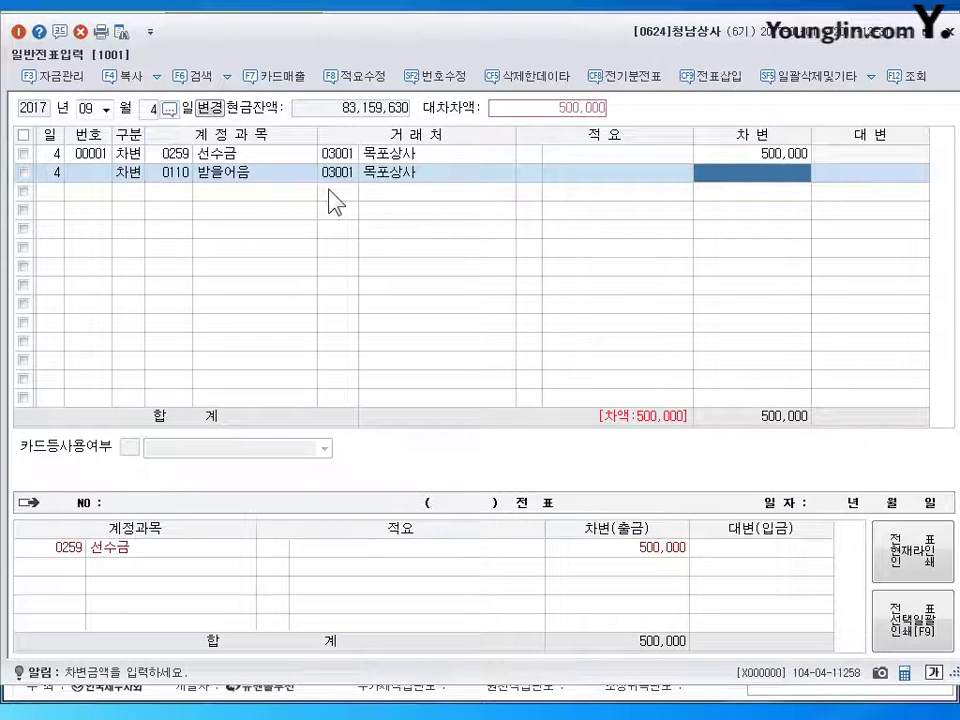
text(3)
key(plus)
key(plus)
key(Return)
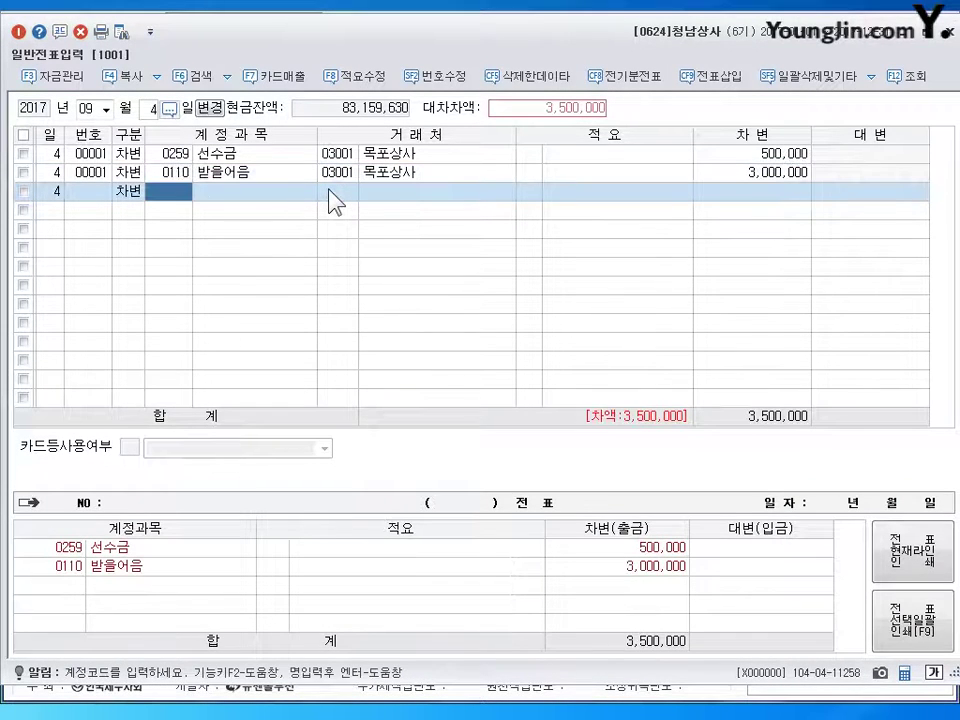
- Debit 0108 외상매출금 1,500,000 for 목포상사 and credit 0401 상품매출 5,000,000
text(108)
key(Return)
key(plus)
key(Return)
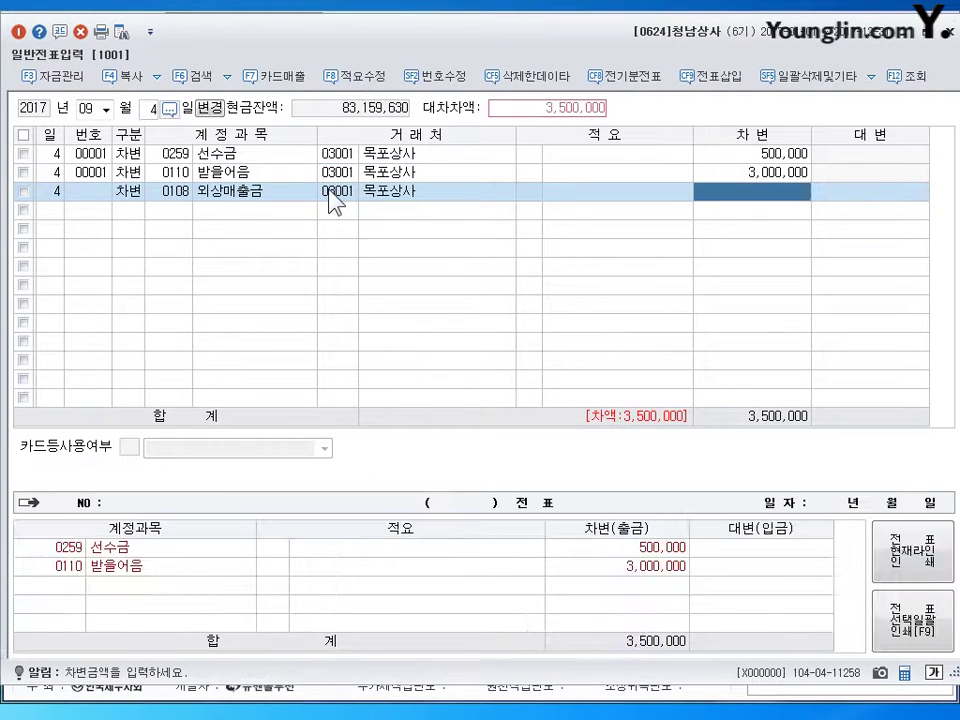
text(1500)
key(plus)
key(Return)
text(4)
key(Return)
text(401)
key(Return)
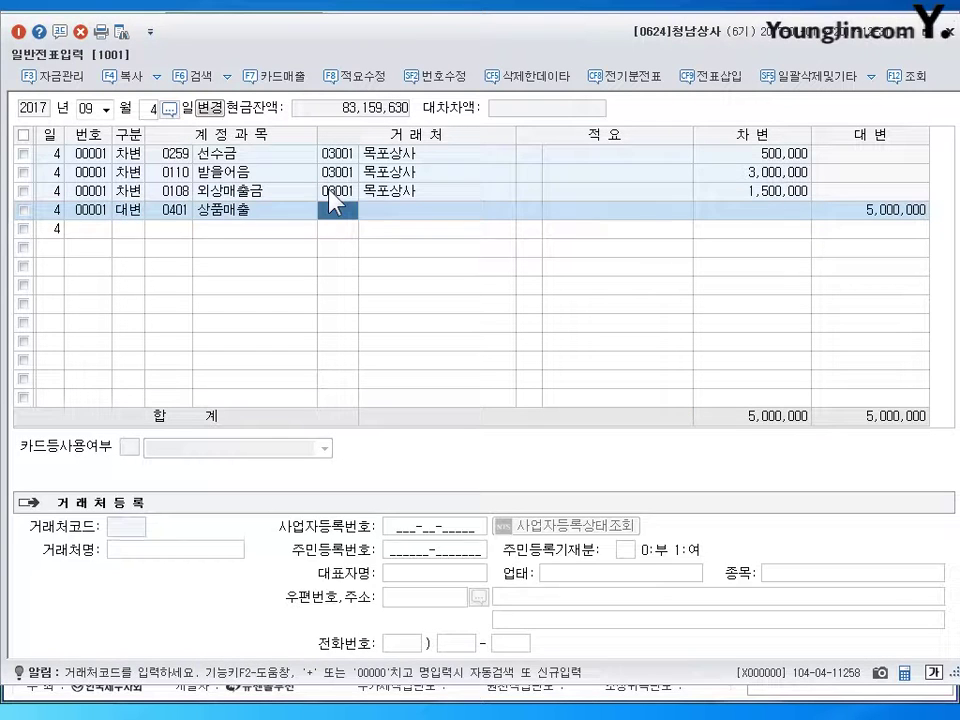
key(Return)
key(Return)
key(Return)
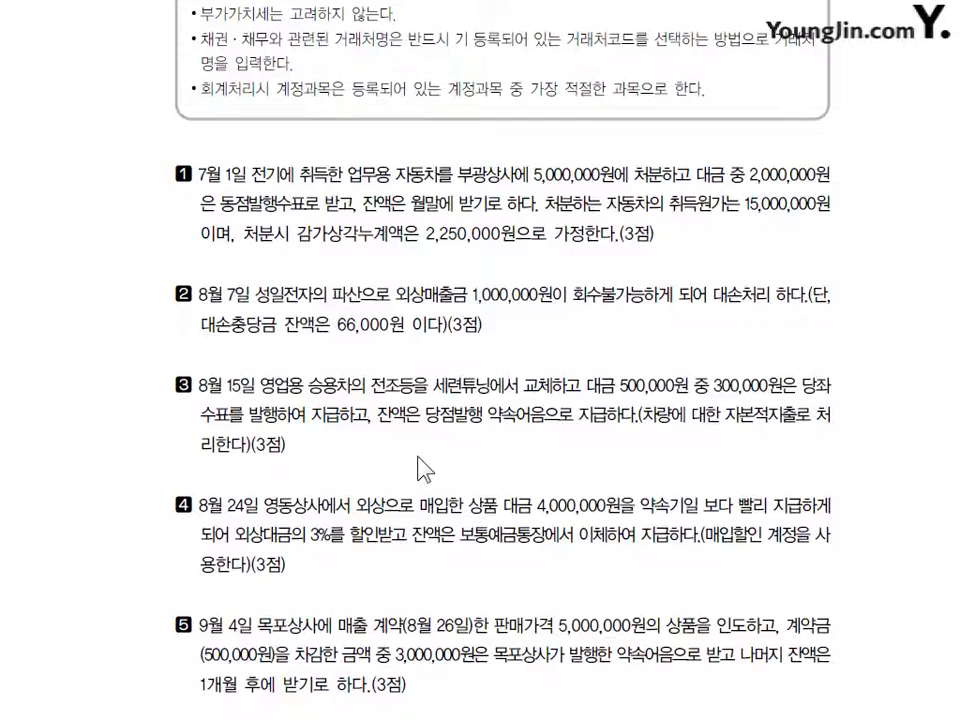
scroll(420, 468, down, 10)
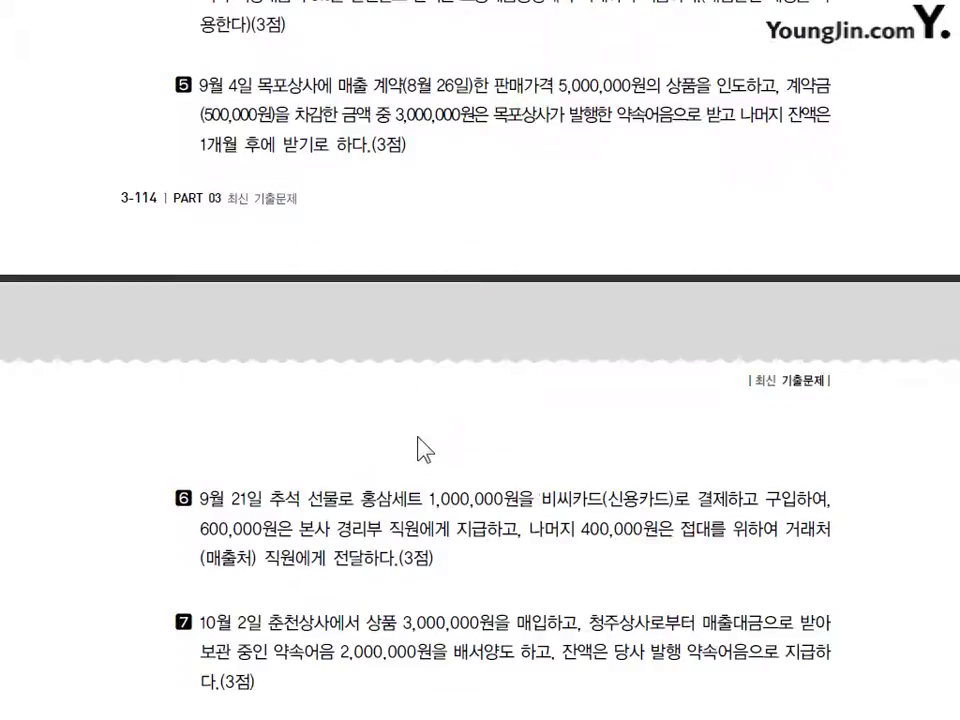
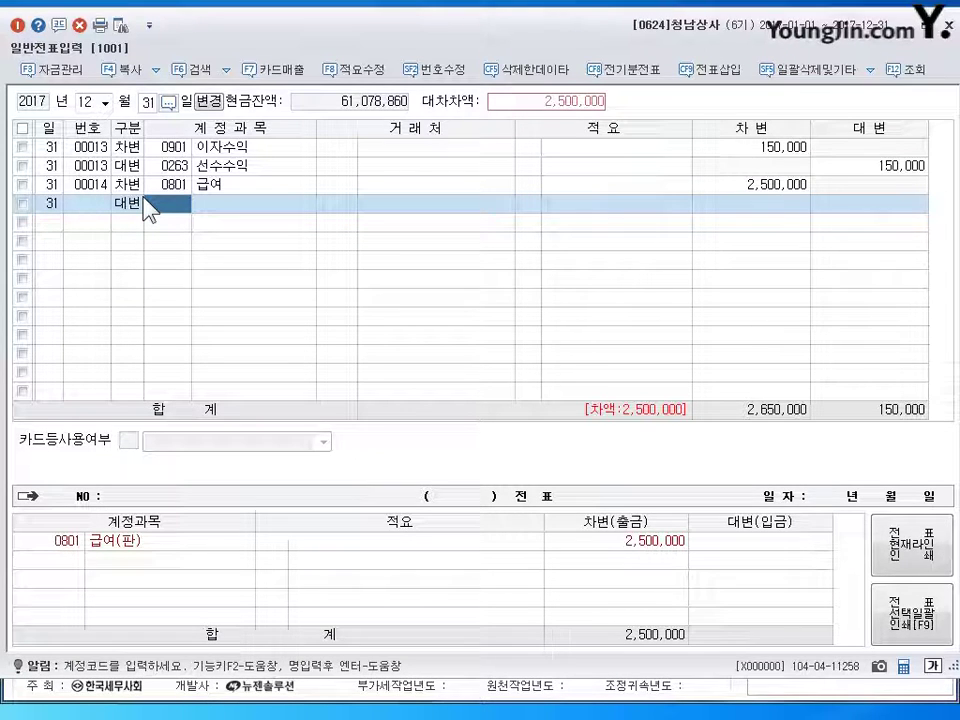
- Finish the salary accrual by crediting 0262 미지급비용 for 2,500,000
text(262)
key(Return)
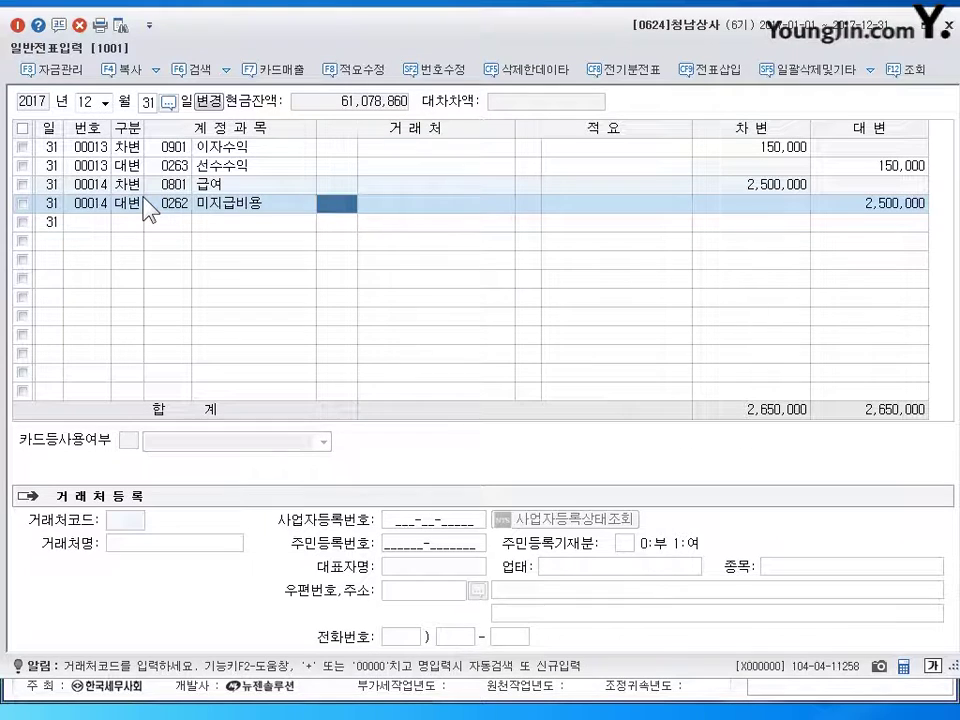
key(Return)
key(Return)
key(Return)
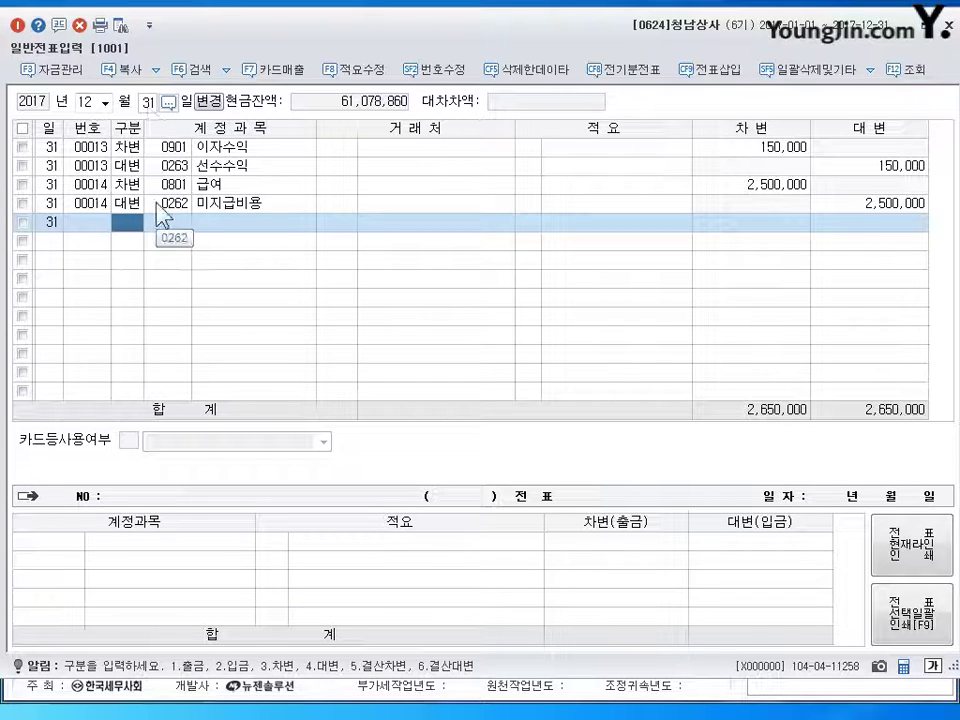
- Add an interest accrual: debit 0951 이자비용 100,000, credit 0262 미지급비용
text(3)
text(0951)
key(Return)
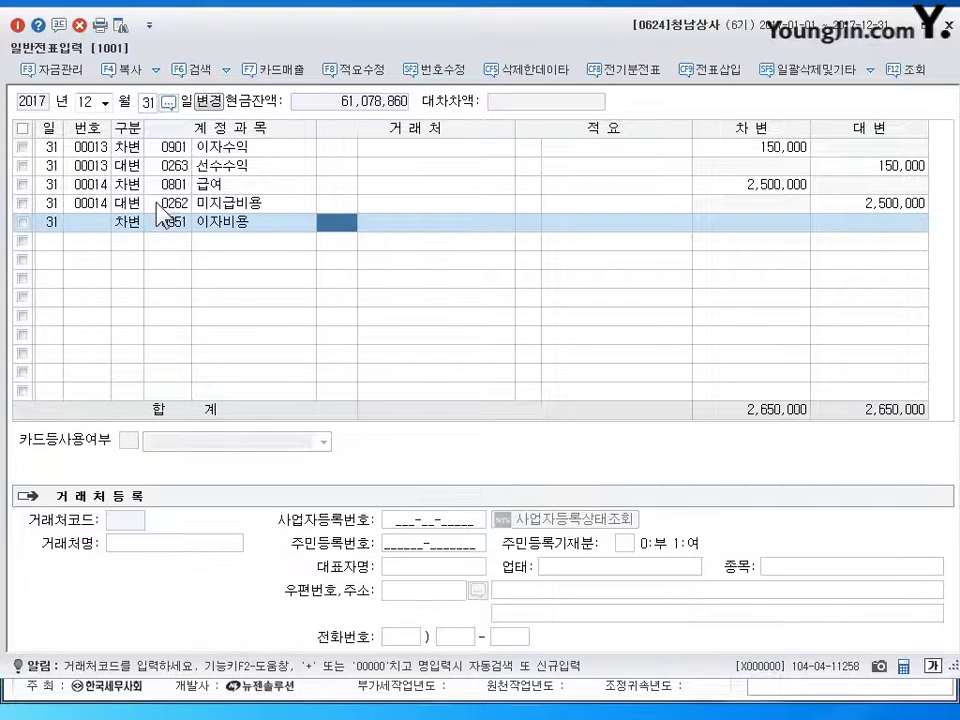
key(Return)
key(Return)
text(1000000)
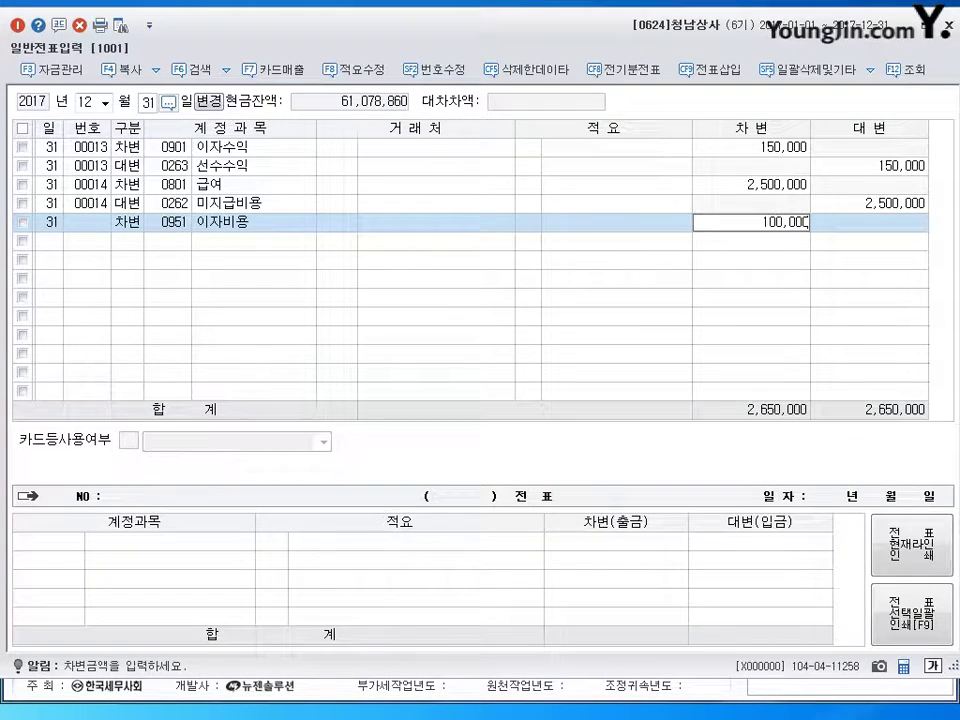
key(Return)
text(4)
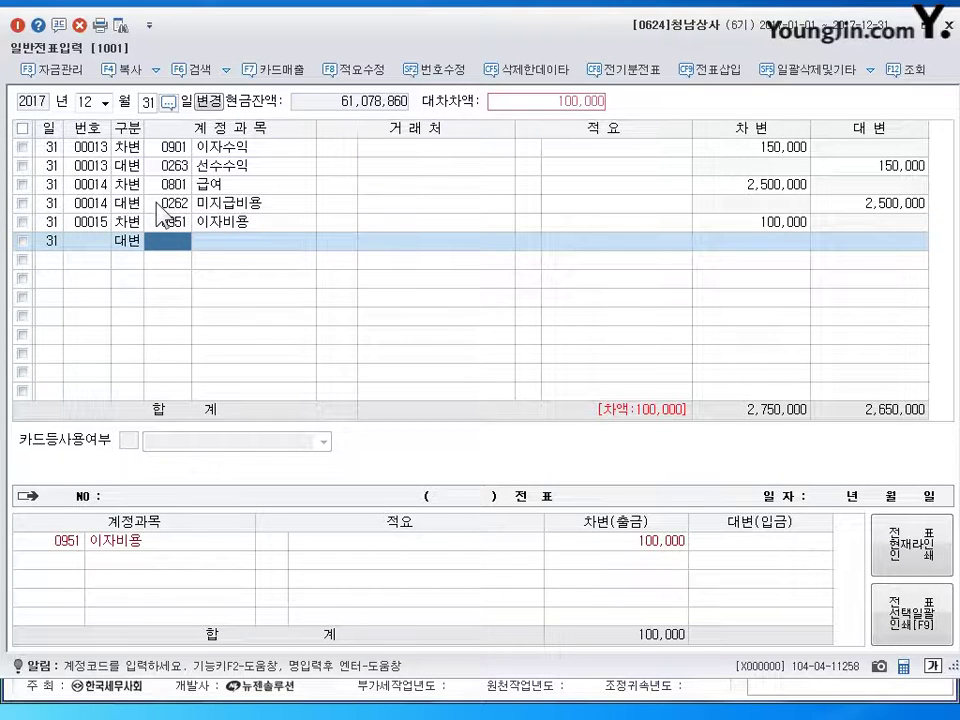
text(0262)
key(Return)
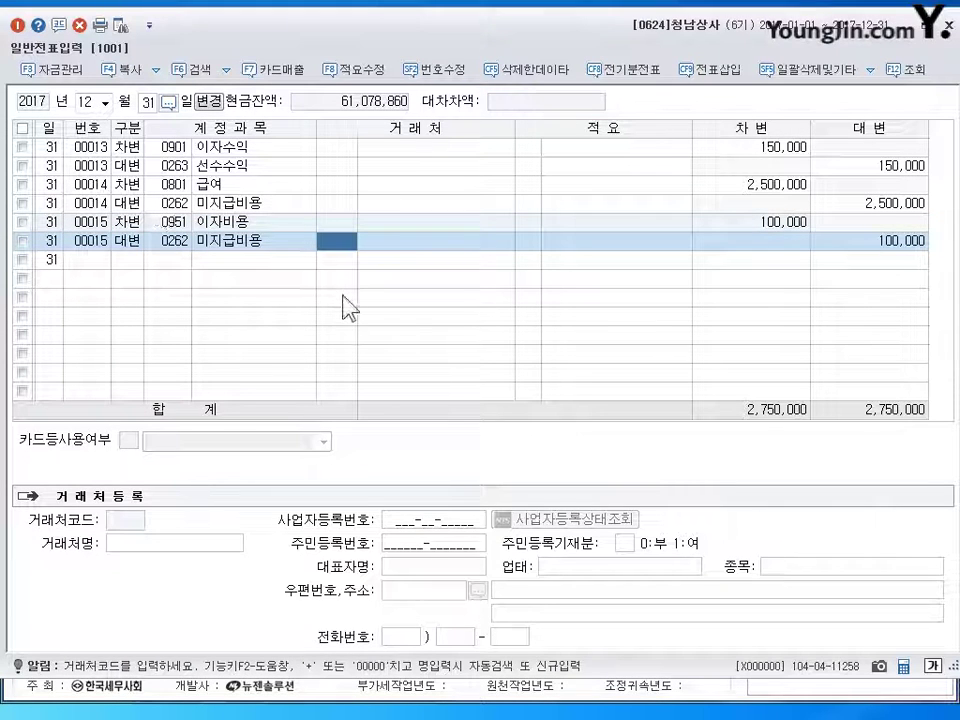
click(175, 164)
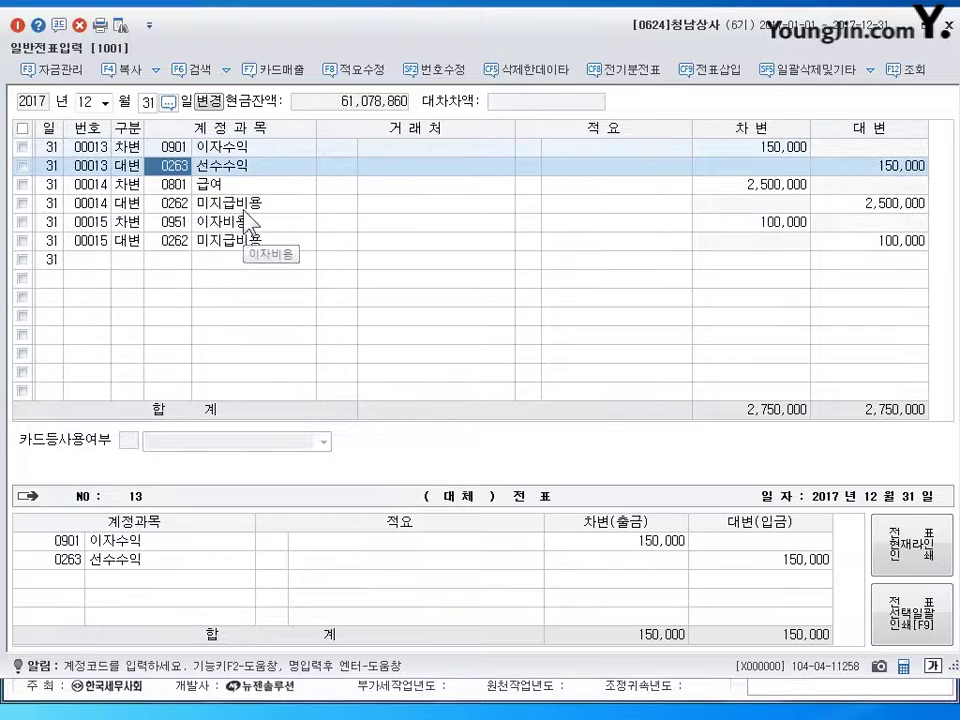
click(237, 243)
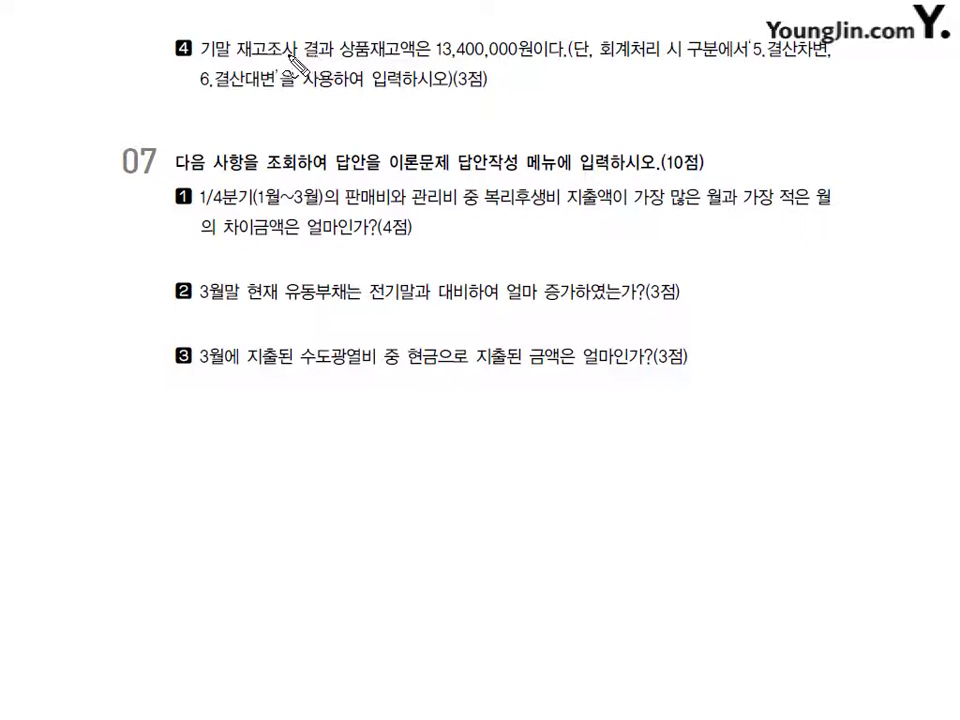
- Mark up question 4's 13,400,000 closing inventory with pen notes, then clear them and return to KcLep
mouse_move(241, 112)
mouse_down()
mouse_move(270, 102)
mouse_move(276, 120)
mouse_move(296, 108)
mouse_move(280, 112)
mouse_move(358, 117)
mouse_up()
mouse_move(488, 92)
mouse_down()
mouse_move(471, 157)
mouse_move(514, 103)
mouse_move(549, 103)
mouse_move(545, 132)
mouse_up()
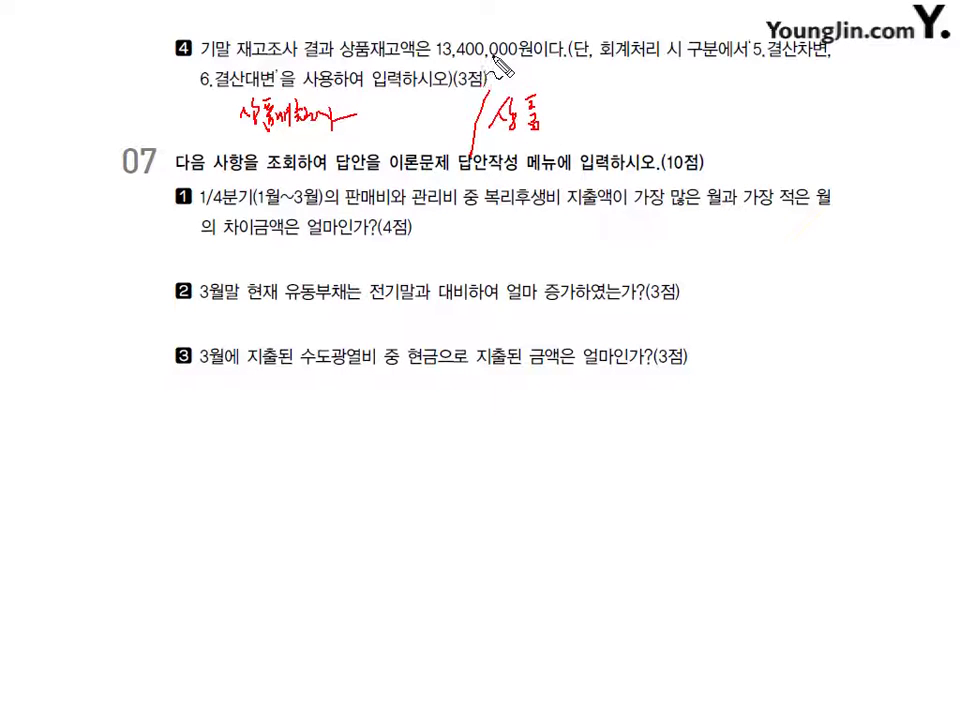
mouse_move(492, 20)
mouse_down()
mouse_move(402, 42)
mouse_move(495, 82)
mouse_up()
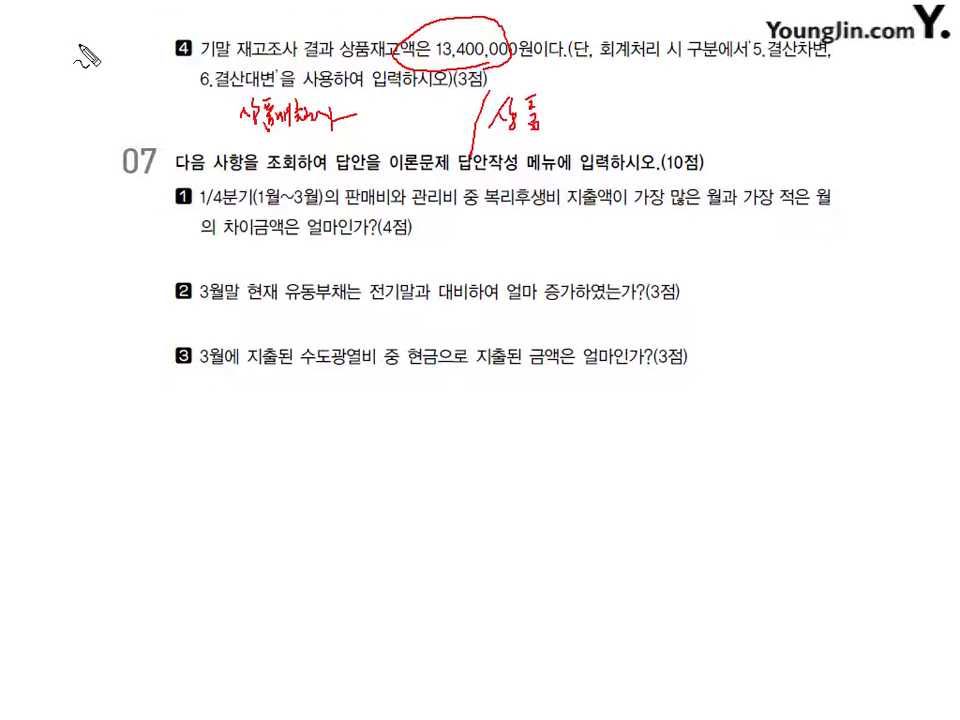
drag(75, 58, 115, 80)
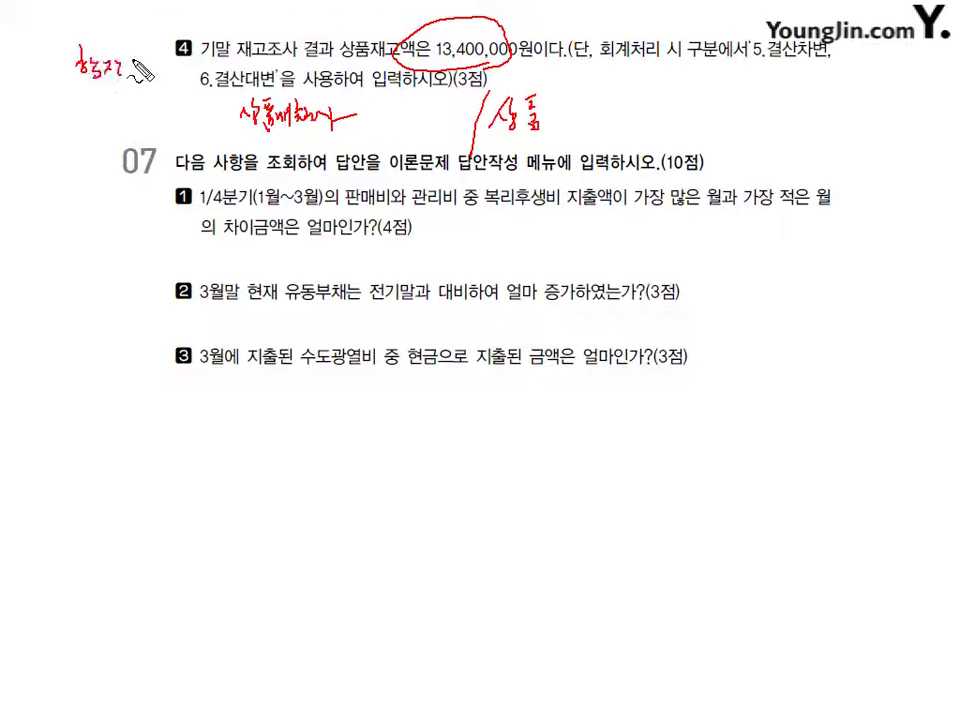
key(Escape)
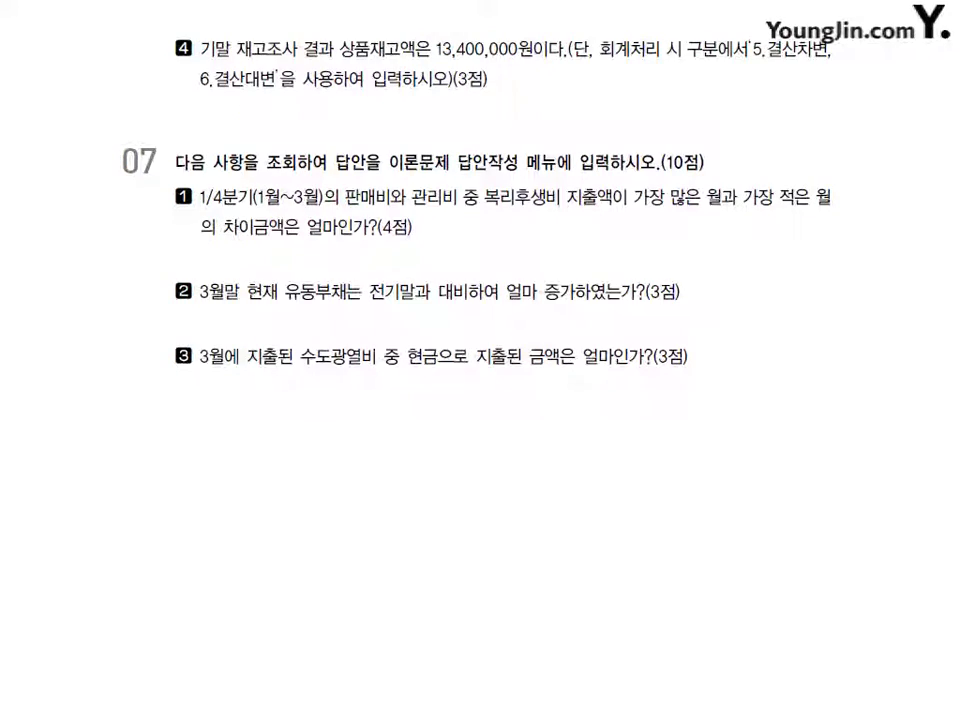
key(alt+Tab)
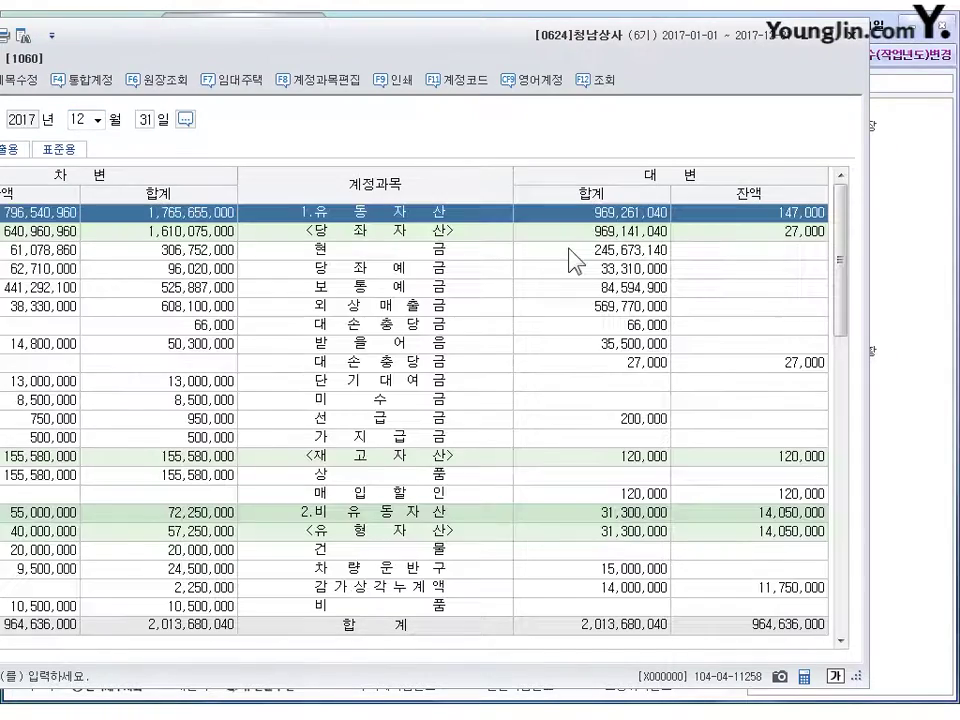
- Circle the 상품 155,580,000 and 매입할인 120,000 balances in the trial balance
click(22, 476)
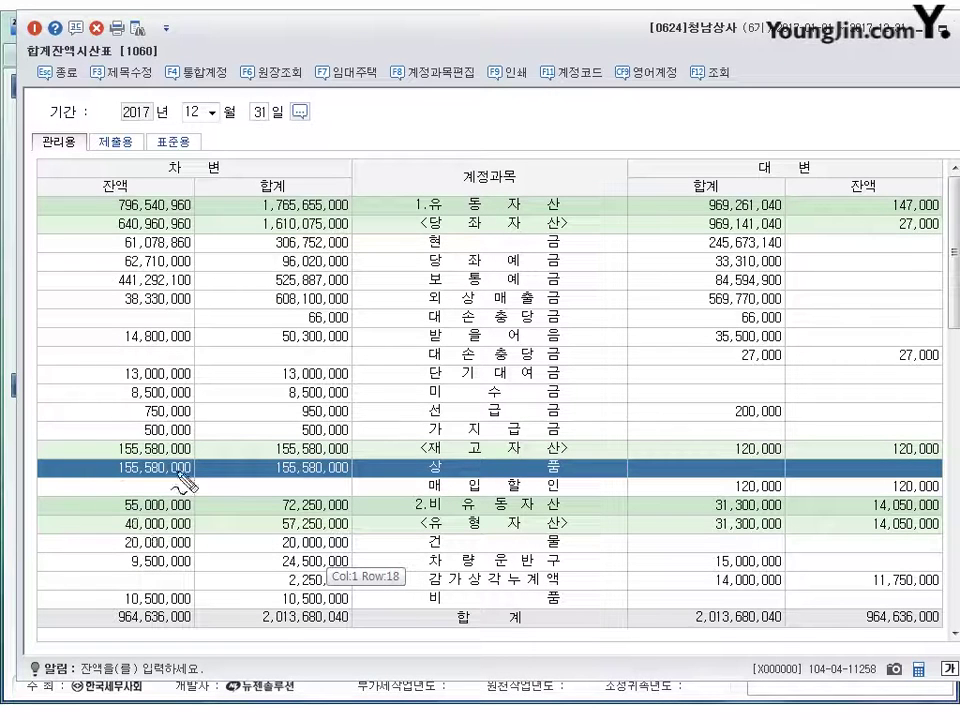
mouse_move(172, 481)
mouse_down()
mouse_move(158, 490)
mouse_move(198, 469)
mouse_up()
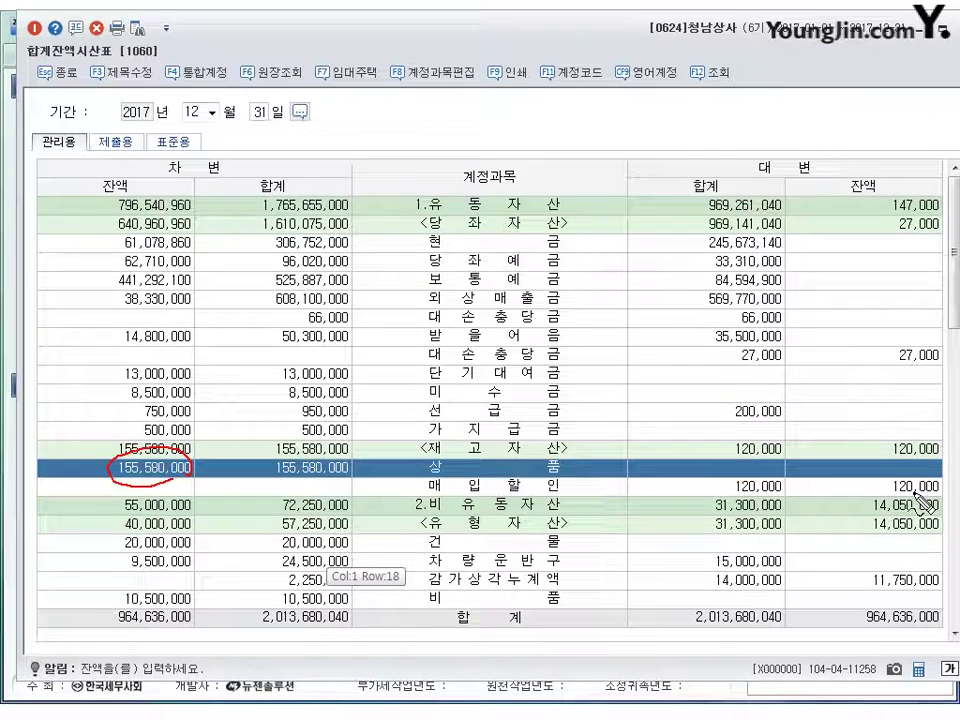
drag(905, 490, 864, 512)
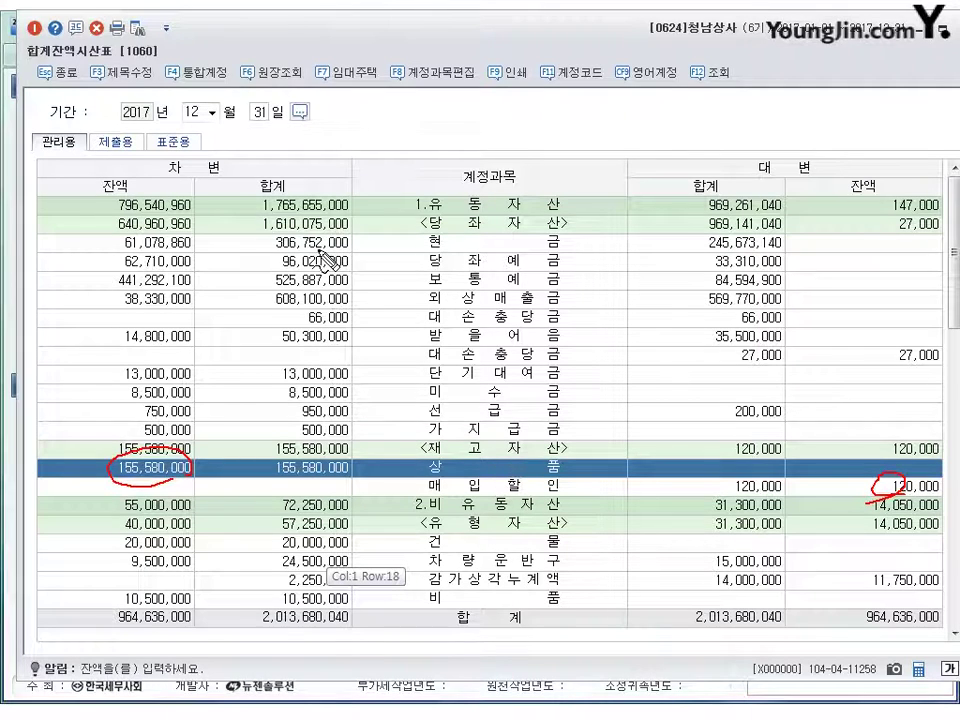
- Calculate cost of sales 155,580,000 − 120,000 − 13,400,000 = 142,060,000, then close the trial balance
mouse_move(321, 248)
mouse_down()
mouse_move(318, 262)
mouse_move(377, 255)
mouse_move(418, 265)
mouse_move(565, 242)
mouse_move(604, 258)
mouse_up()
mouse_move(266, 214)
mouse_down()
mouse_move(256, 246)
mouse_move(318, 295)
mouse_move(597, 279)
mouse_up()
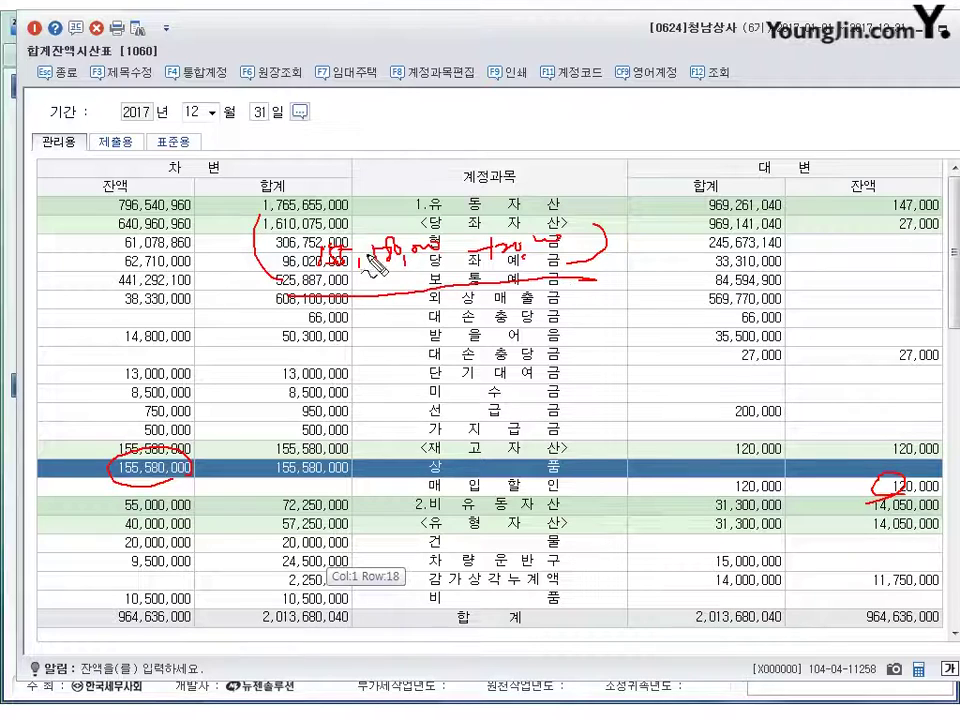
mouse_move(265, 303)
mouse_down()
mouse_move(233, 220)
mouse_move(598, 182)
mouse_move(610, 252)
mouse_move(588, 263)
mouse_up()
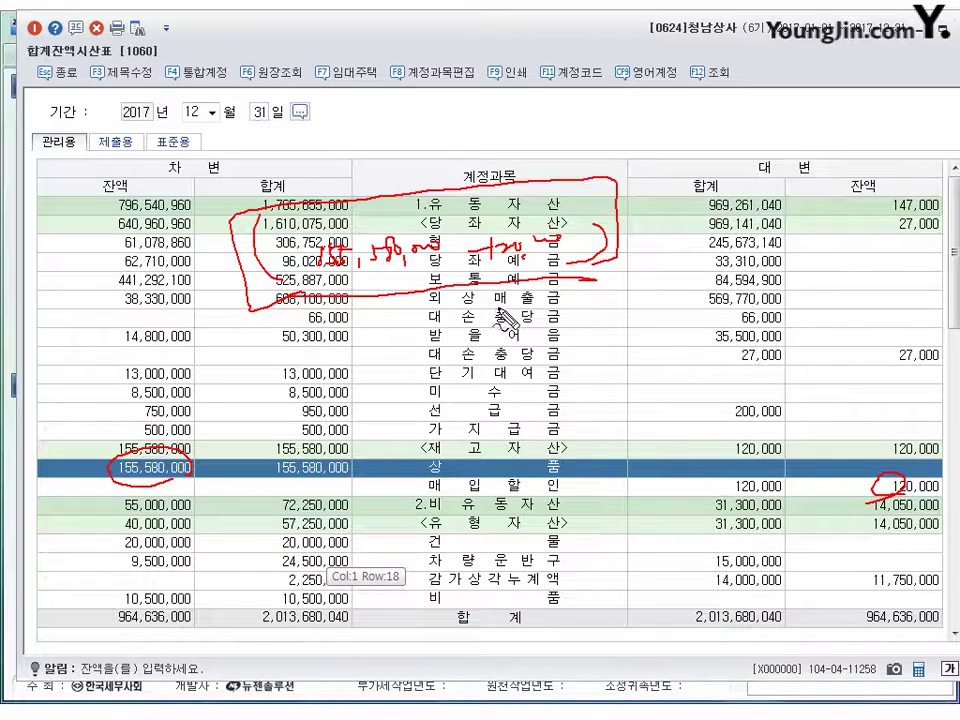
drag(376, 373, 530, 362)
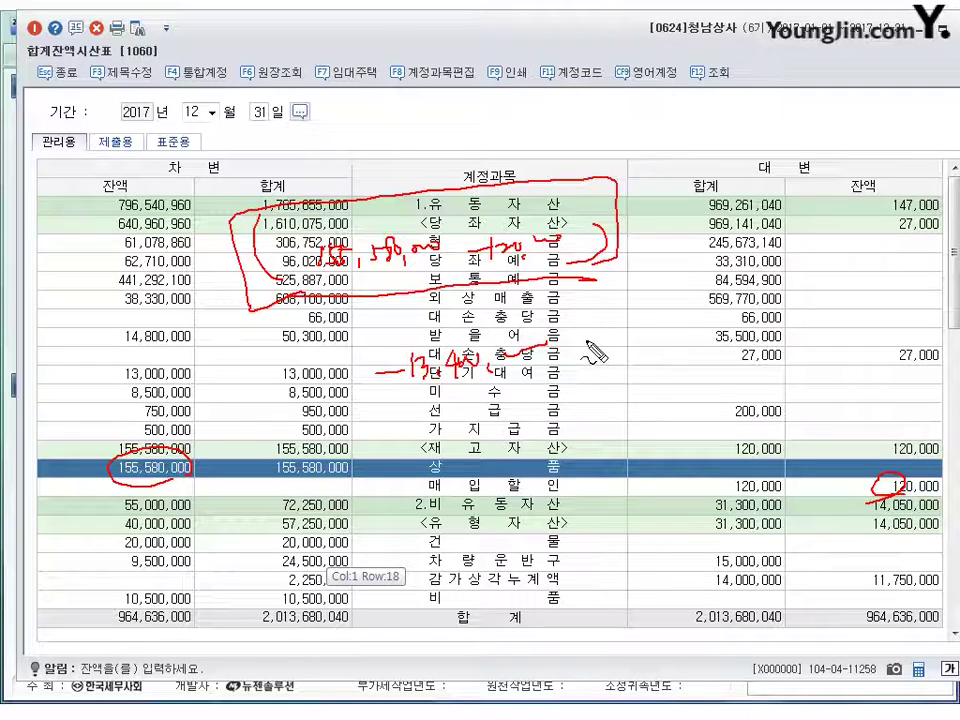
drag(584, 341, 598, 339)
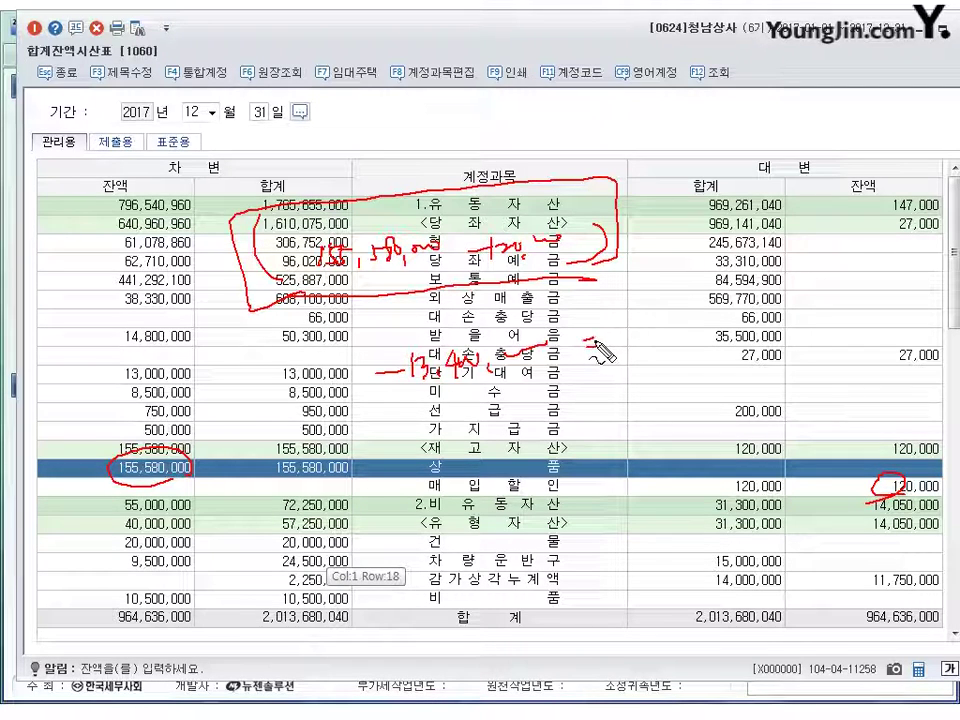
drag(642, 340, 641, 356)
mouse_move(657, 340)
mouse_down()
mouse_move(654, 356)
mouse_move(706, 362)
mouse_up()
mouse_move(714, 330)
mouse_down()
mouse_move(720, 346)
mouse_move(812, 330)
mouse_up()
key(Escape)
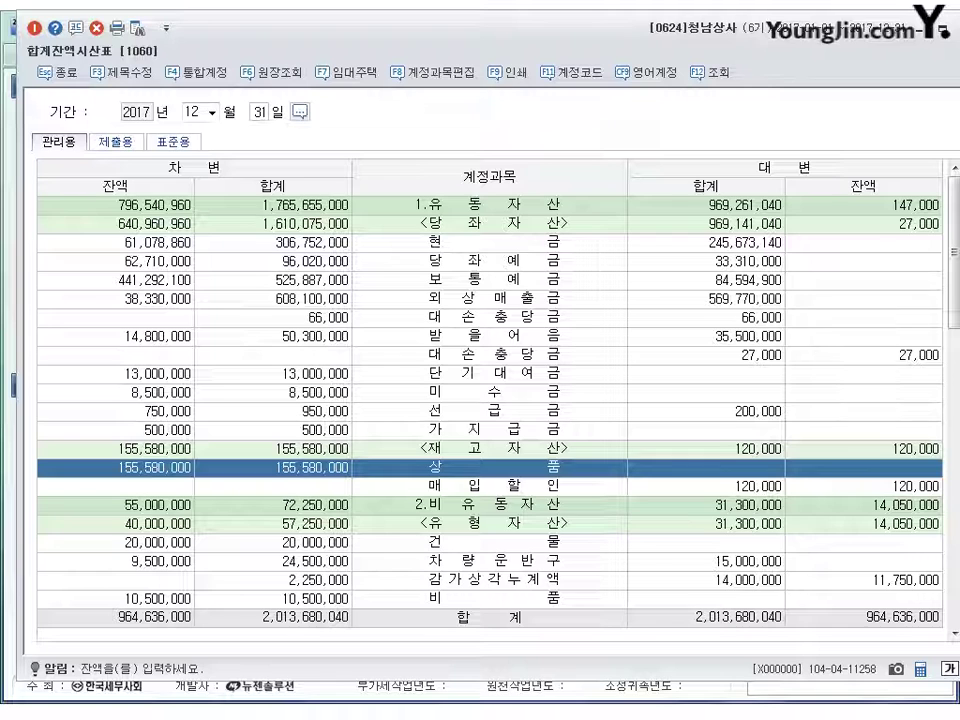
key(Escape)
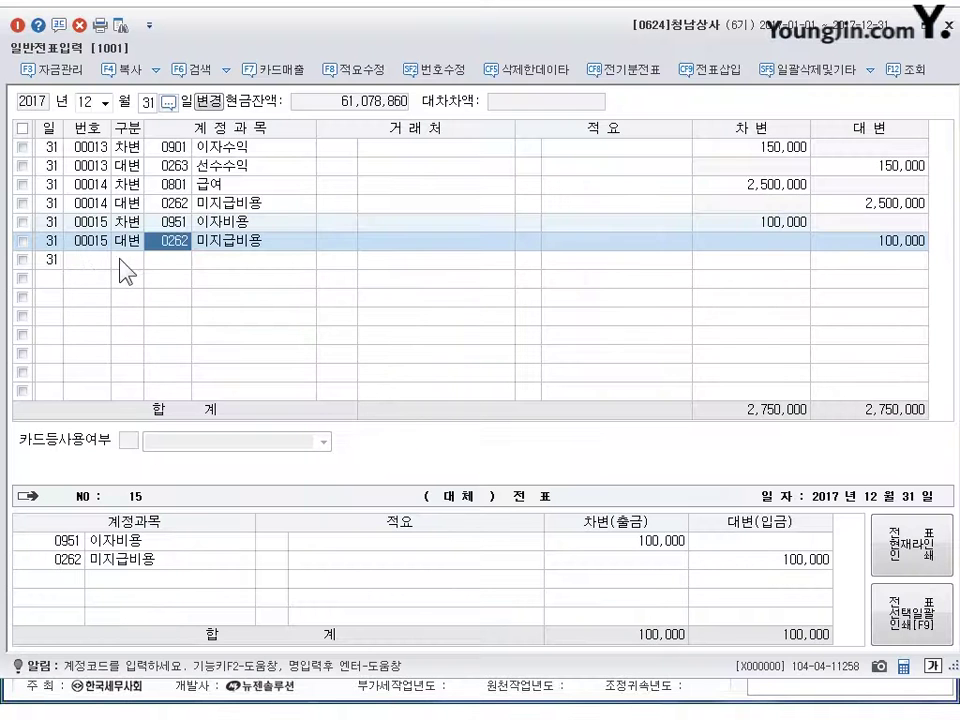
- Enter 결차 0451 상품매출원가 142,060,000 and 결대 0146 상품 142,060,000 on December 31
click(125, 261)
text(5)
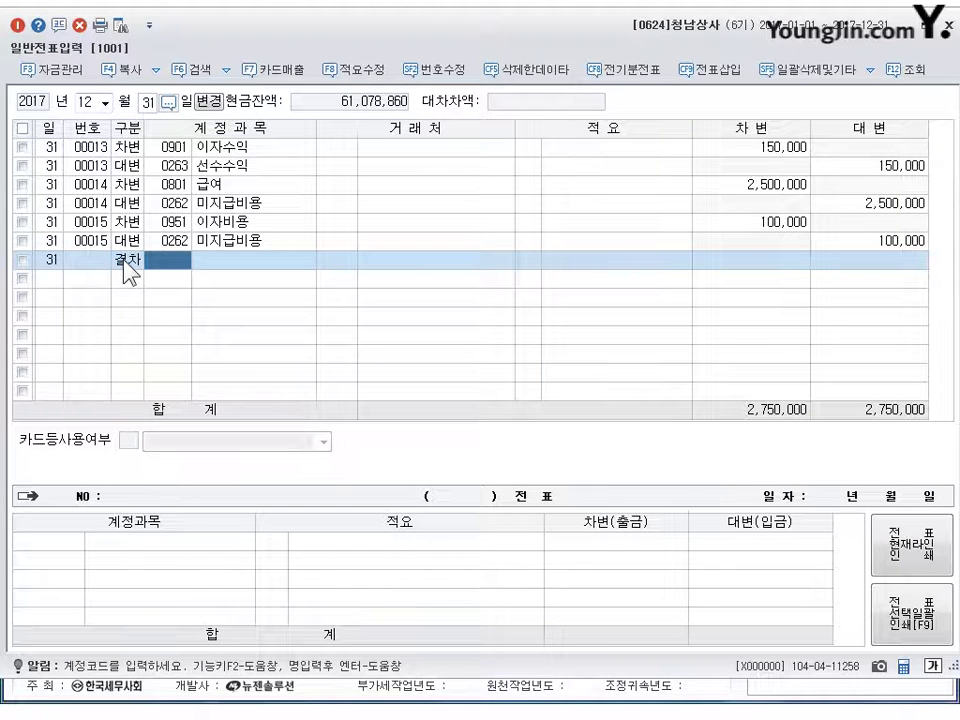
text(451)
key(Return)
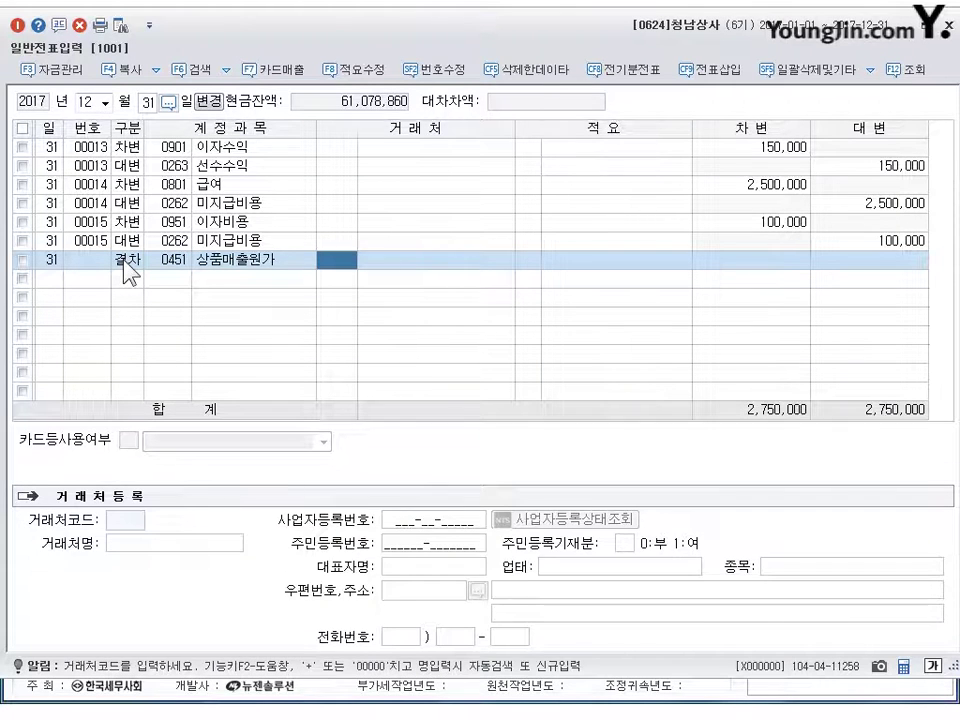
key(Return)
key(Return)
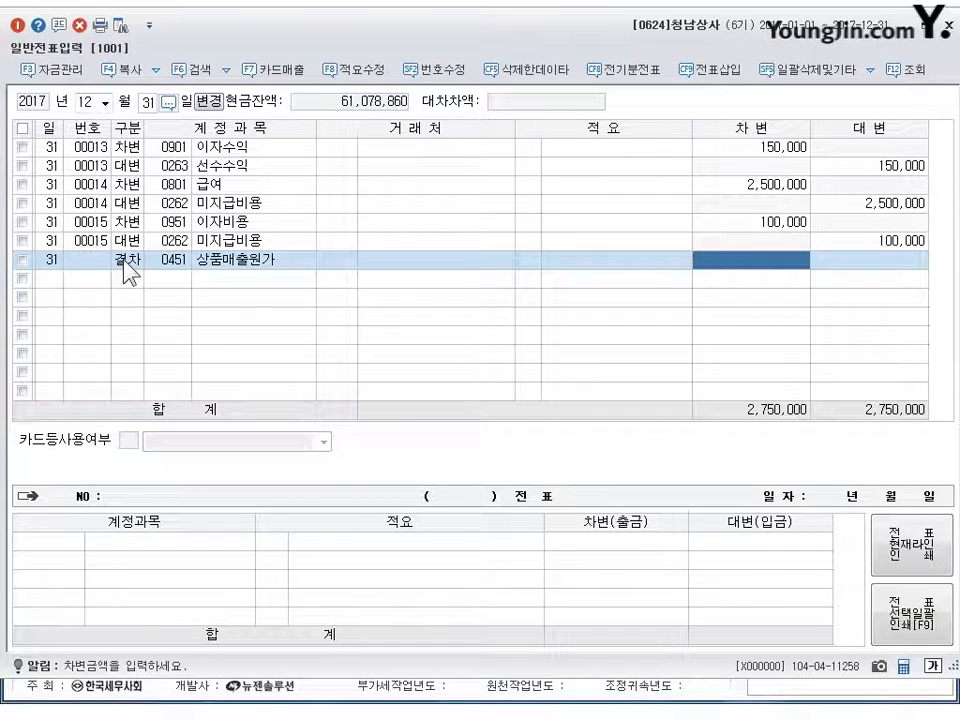
text(142,060,000)
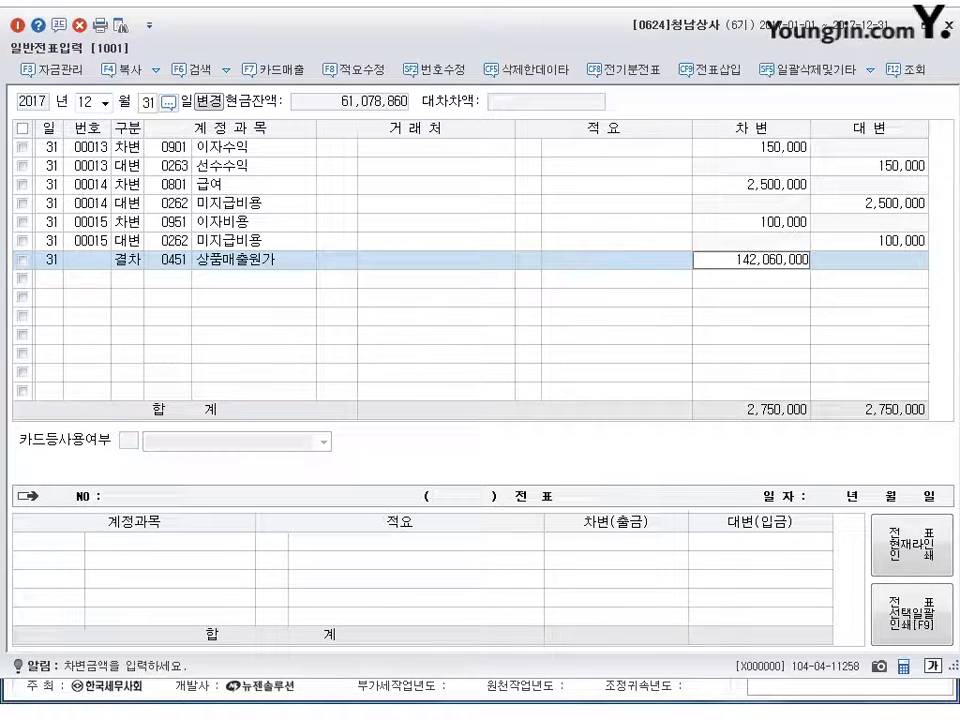
key(Return)
text(5)
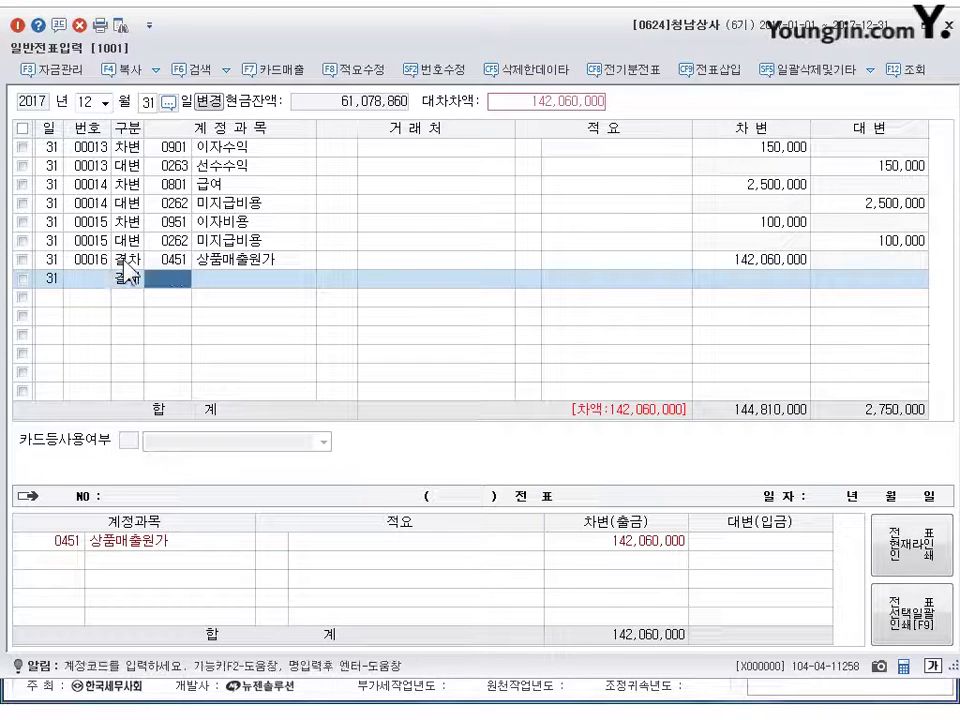
text(14)
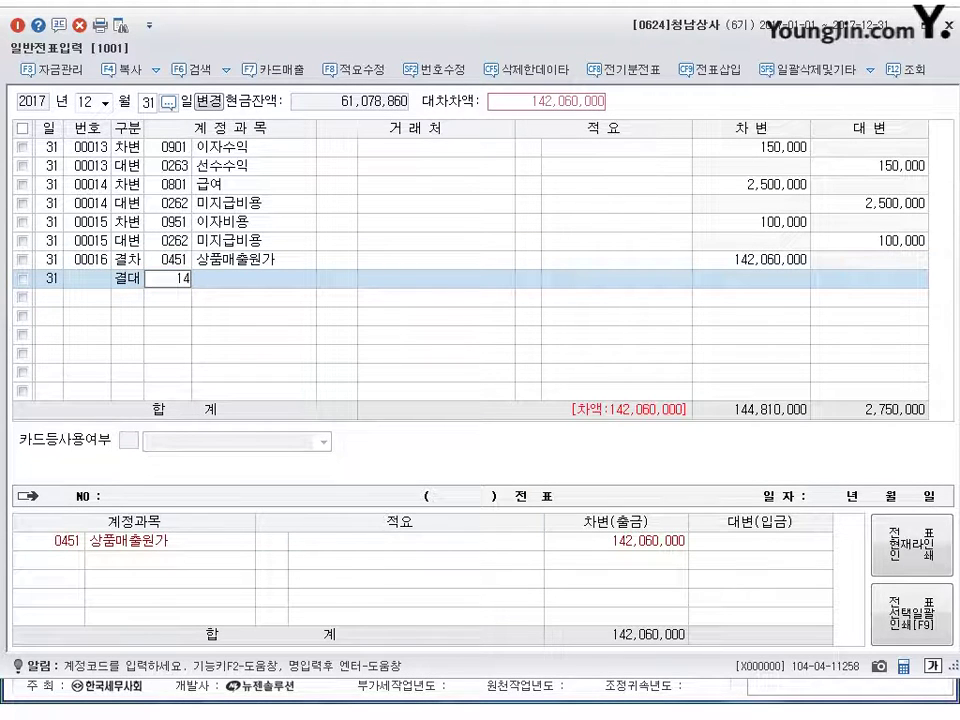
text(6)
key(Return)
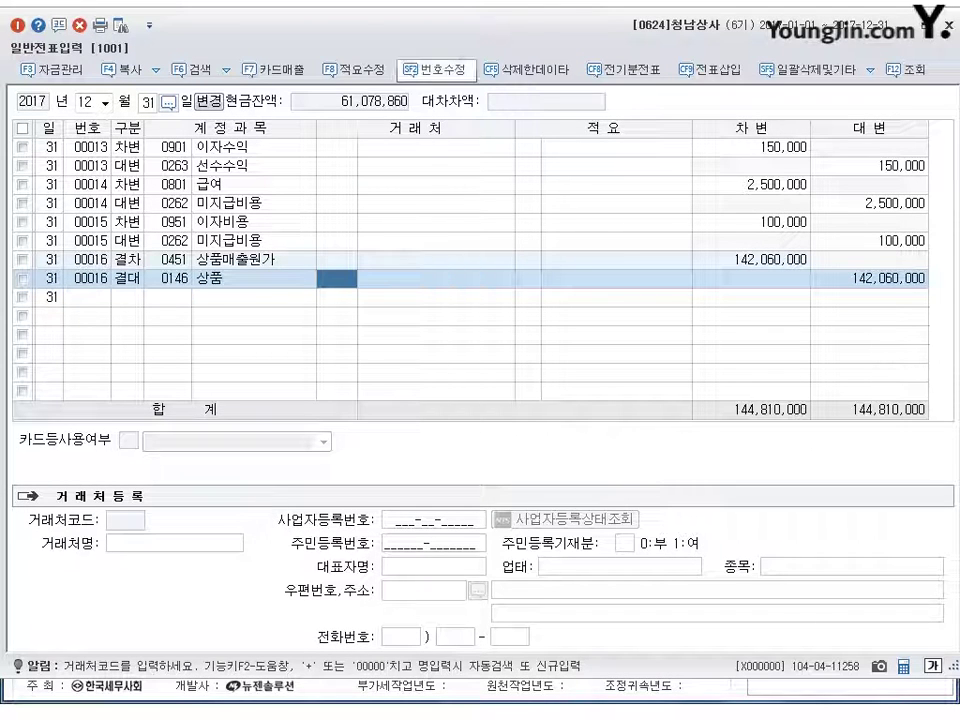
key(Escape)
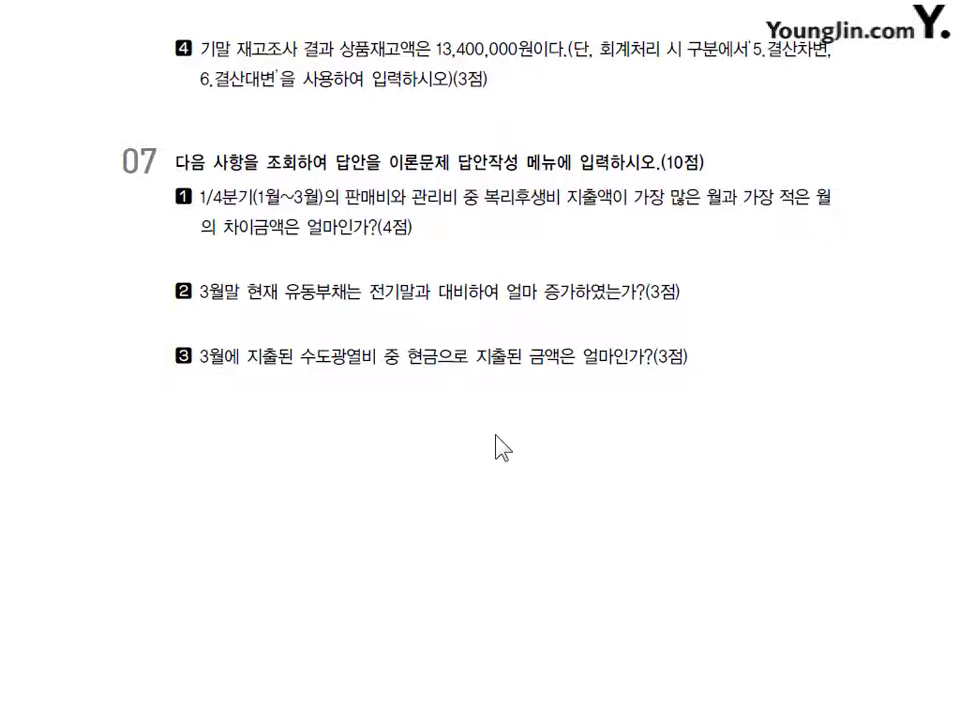
- Circle 복리후생비 in section 07's question 1 in red pen
mouse_move(556, 205)
mouse_down()
mouse_move(489, 204)
mouse_move(500, 212)
mouse_move(548, 205)
mouse_move(510, 232)
mouse_move(470, 228)
mouse_move(499, 229)
mouse_up()
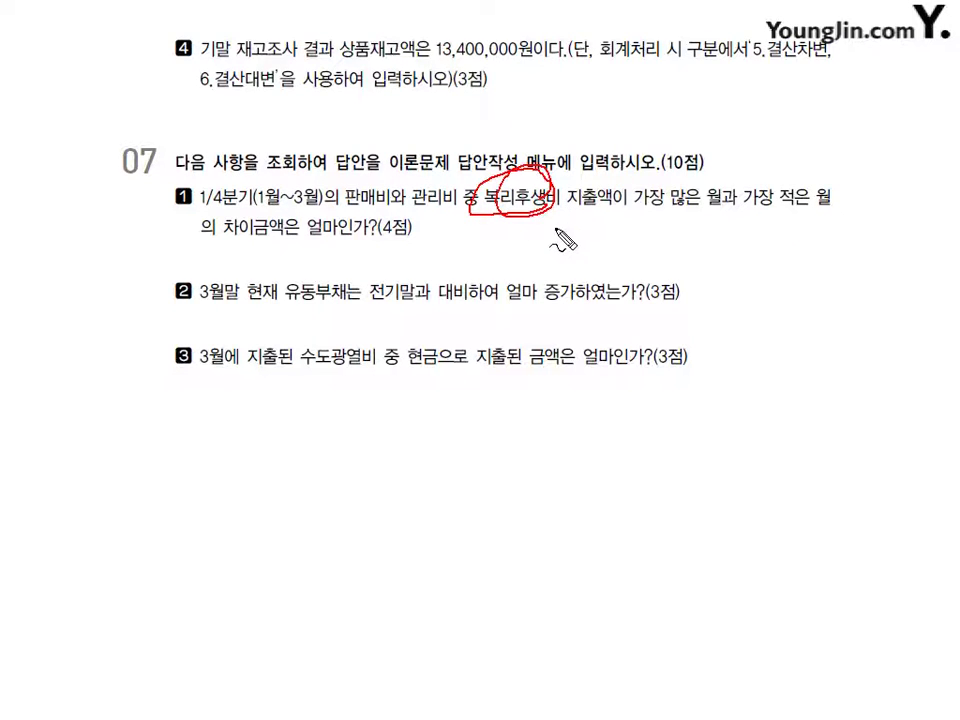